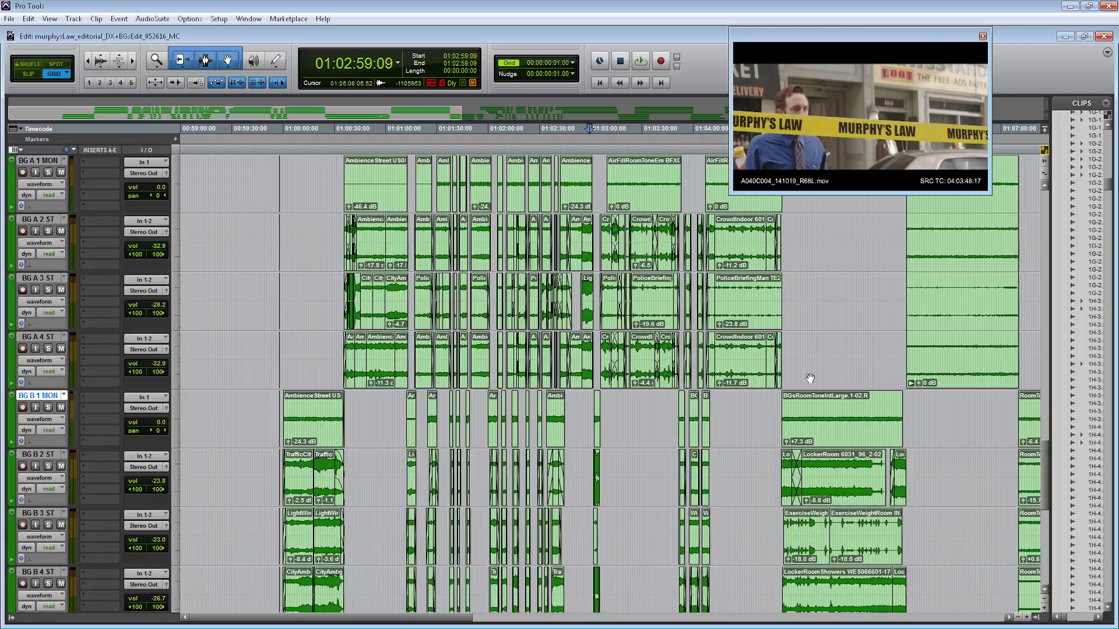
# Step: Play the scene from 01:00:43:11 on the empty FX 1 MON track, stopping after the police officer meets the man in blue
pyautogui.scroll(12, 809, 379)
pyautogui.scroll(5, 793, 406)
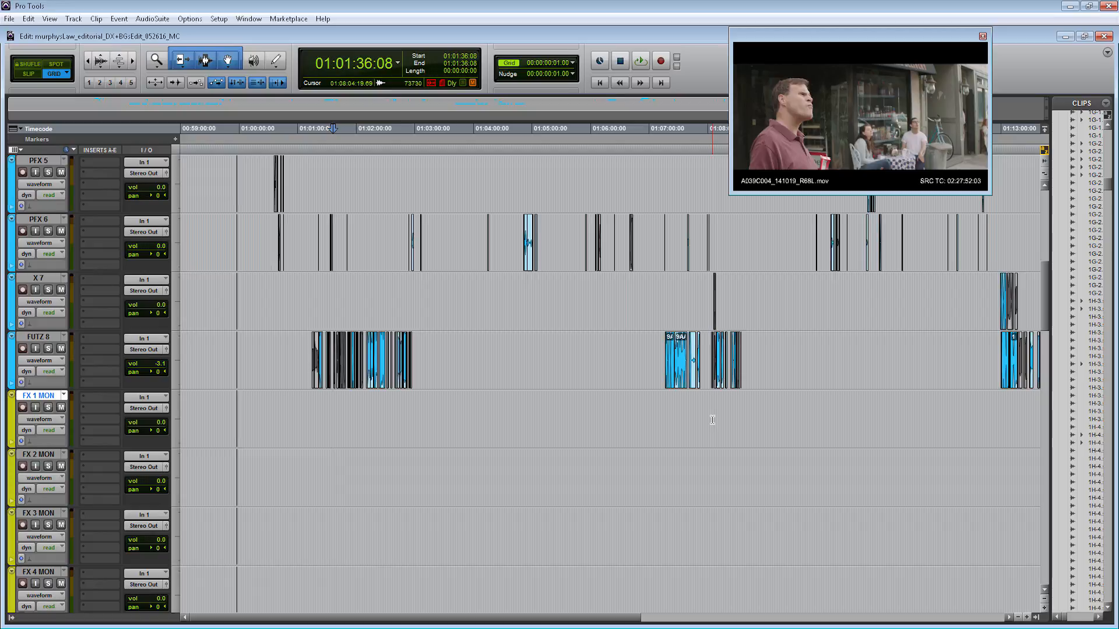
pyautogui.press('t')
pyautogui.press('t')
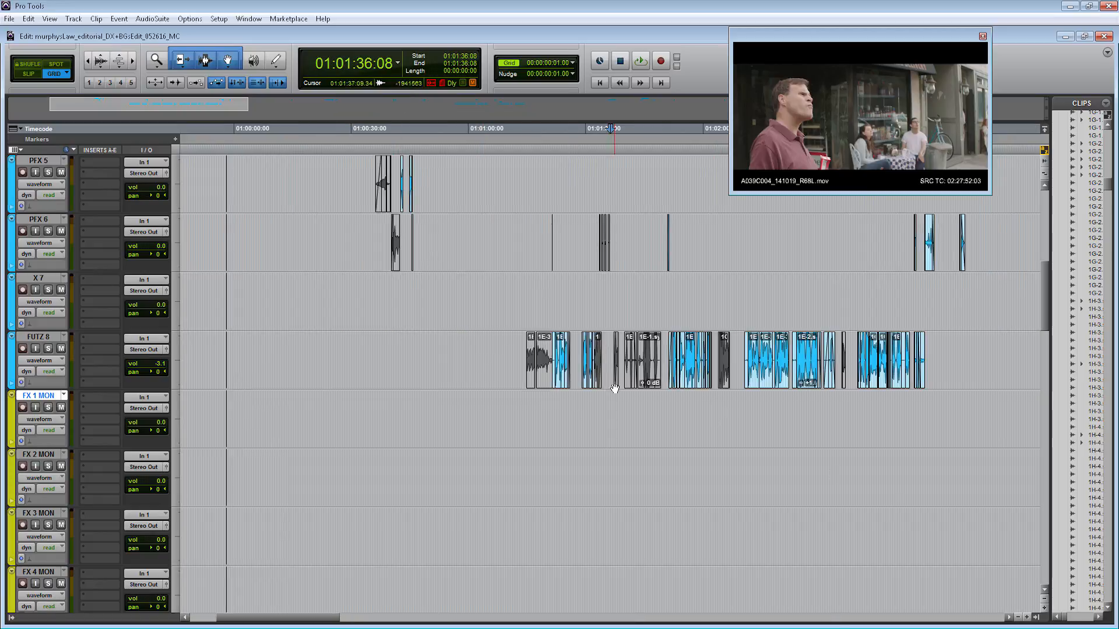
pyautogui.scroll(3, 640, 432)
pyautogui.scroll(-2, 640, 431)
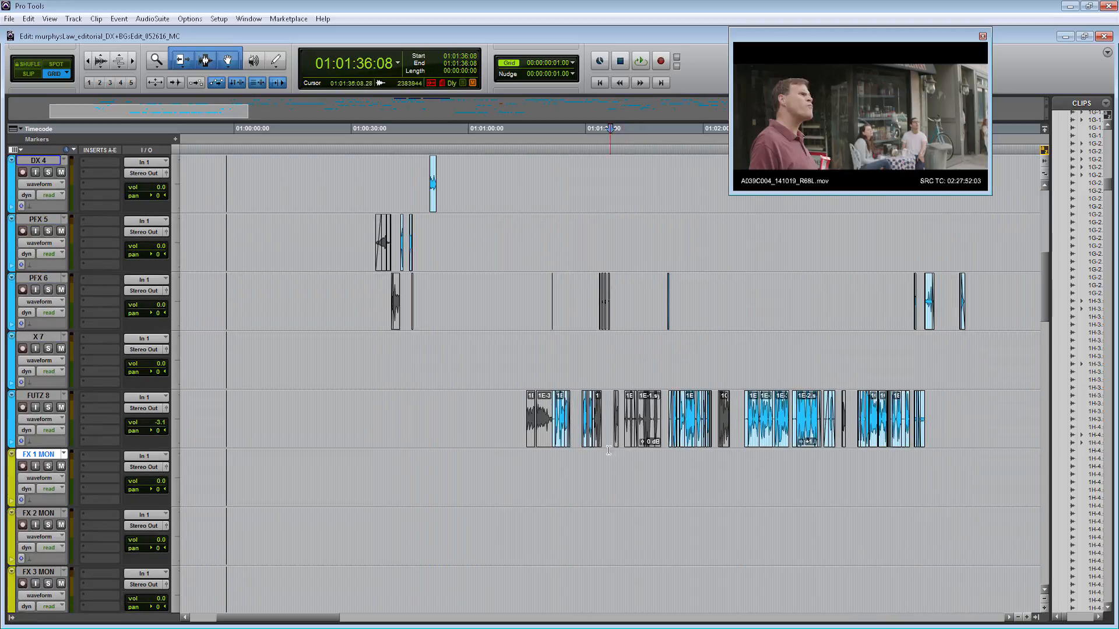
pyautogui.click(602, 471)
pyautogui.press('t')
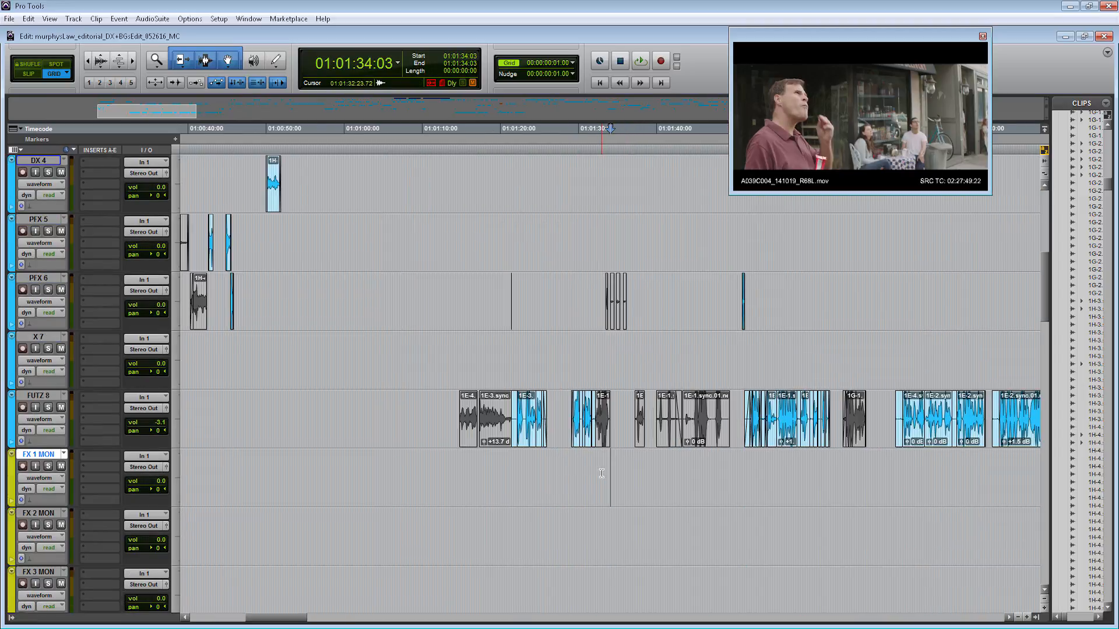
pyautogui.moveTo(610, 473); pyautogui.dragTo(218, 463)
pyautogui.click(208, 460)
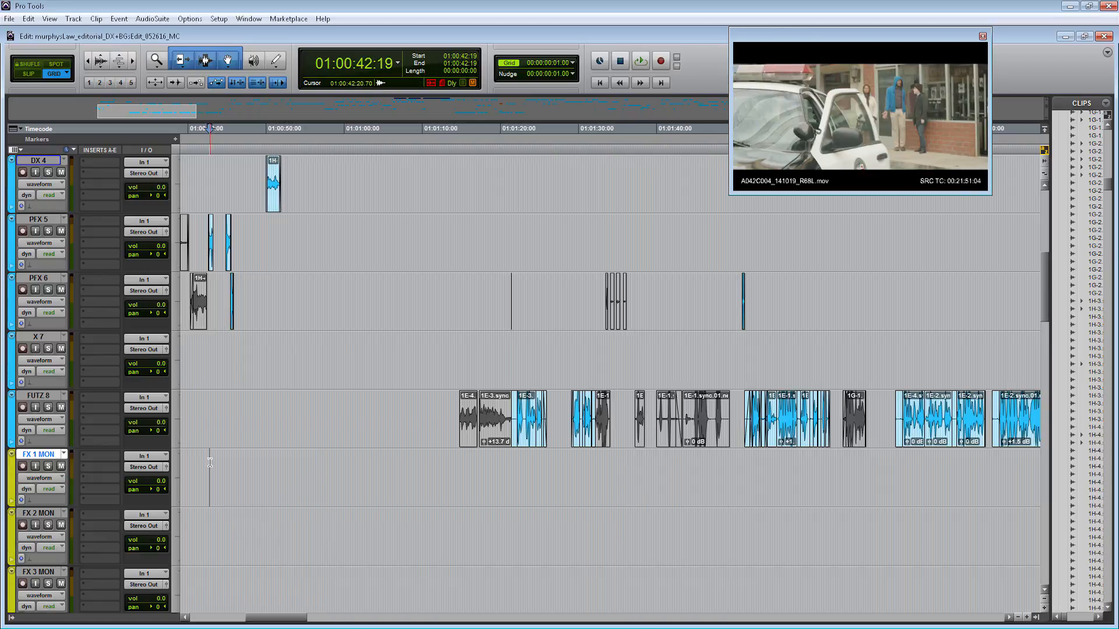
pyautogui.click(214, 463)
pyautogui.press('space')
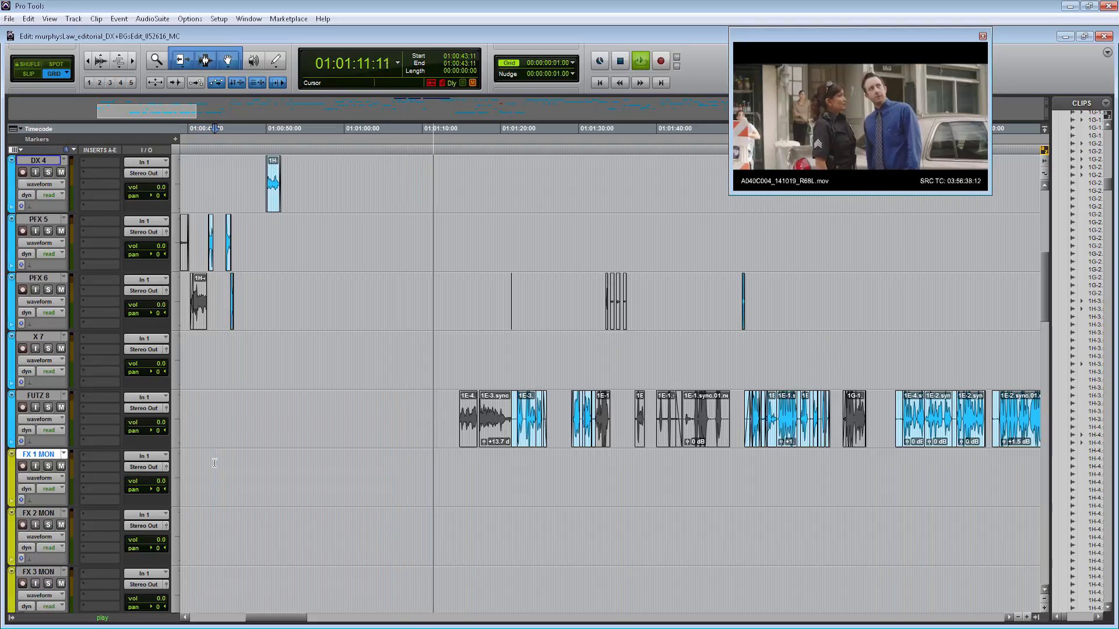
pyautogui.press('space')
pyautogui.click(215, 463)
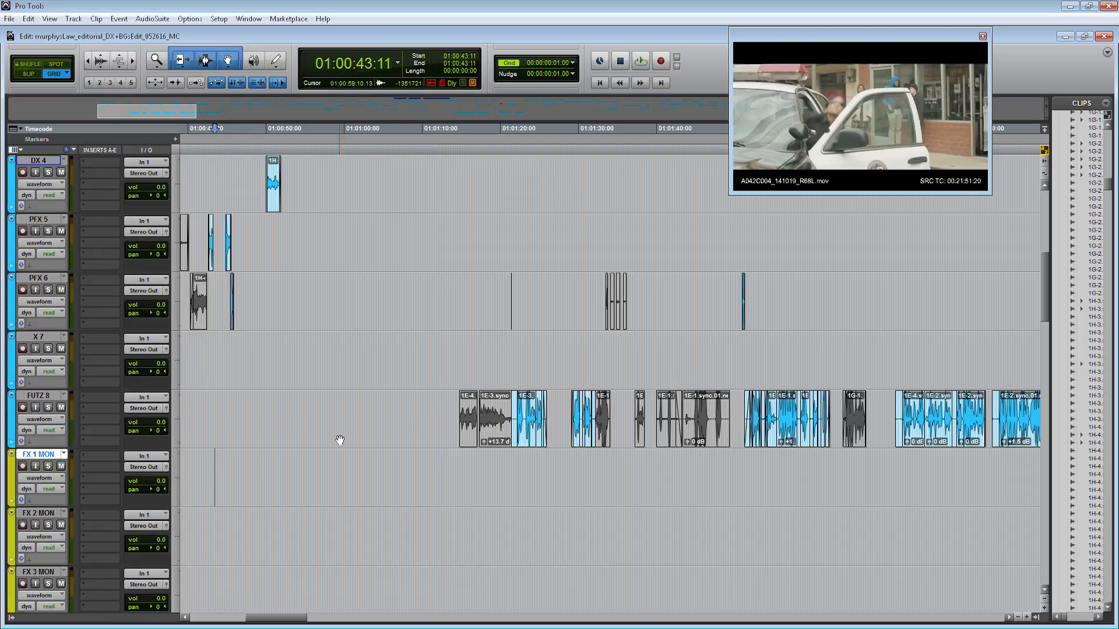
# Step: Select the range 01:00:43:09 to 01:00:57:08 on FX 1 MON, followed by 01:00:57:17 to 01:01:12:02
pyautogui.hotkey('ctrl', ']')
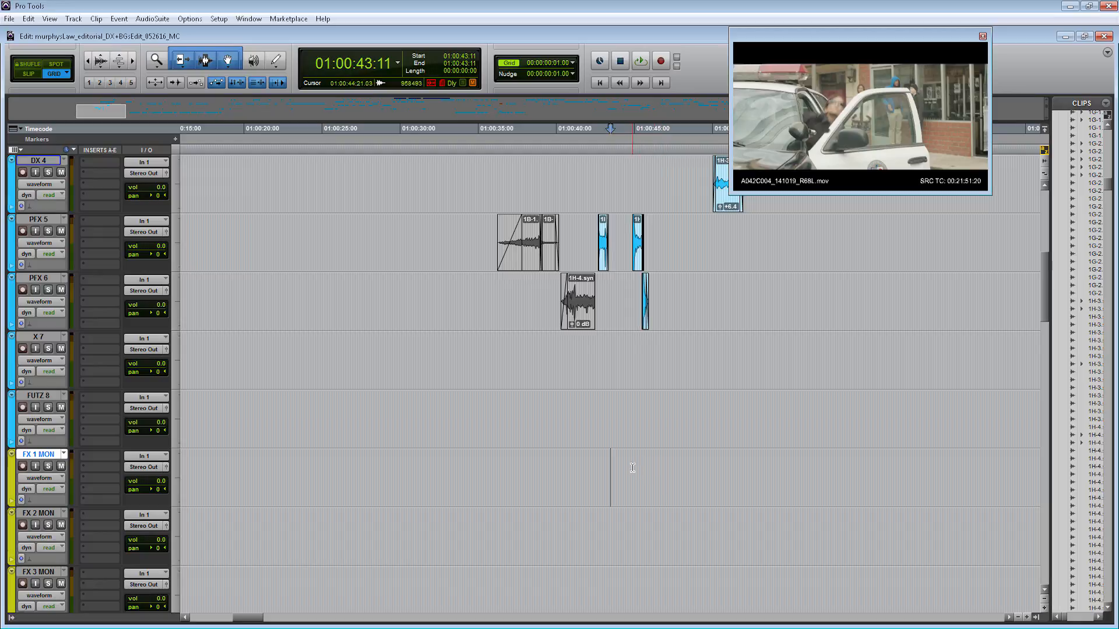
pyautogui.moveTo(609, 469); pyautogui.dragTo(827, 469)
pyautogui.press('r')
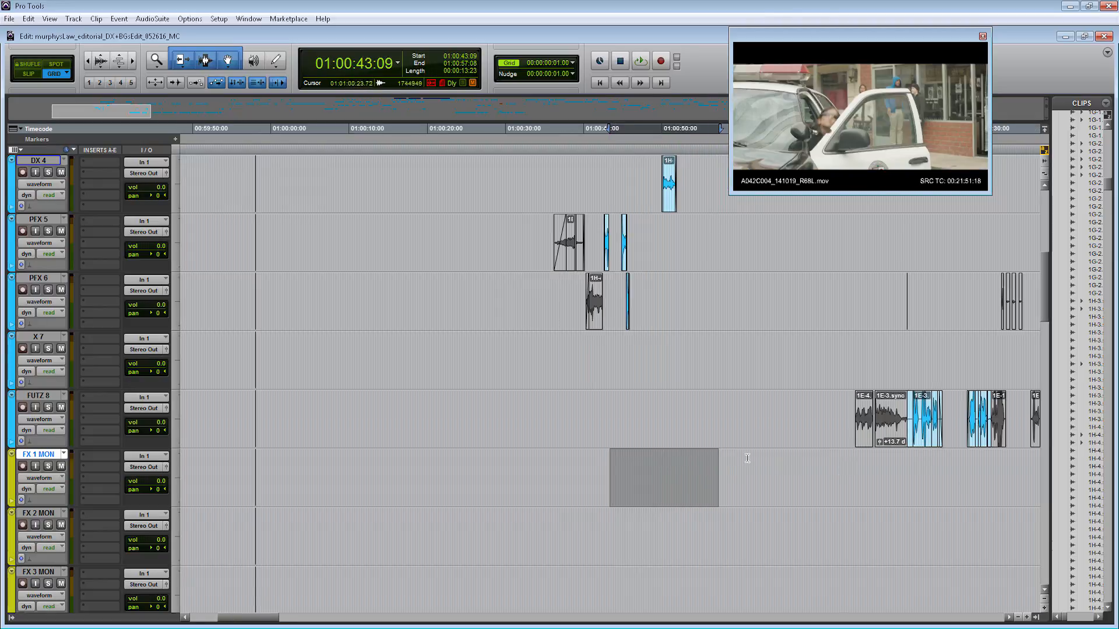
pyautogui.moveTo(721, 469); pyautogui.dragTo(833, 464)
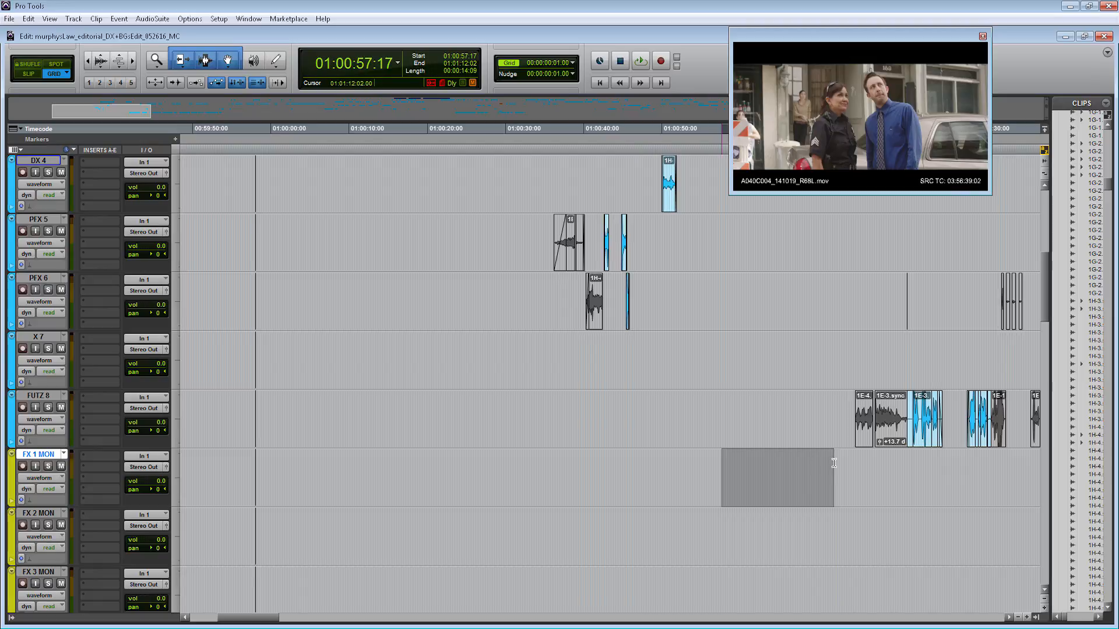
# Step: Place the edit cursor at 01:00:42:16, in line with the start of the short blue clip on PFX 5
pyautogui.click(611, 458)
pyautogui.hotkey('ctrl', ']')
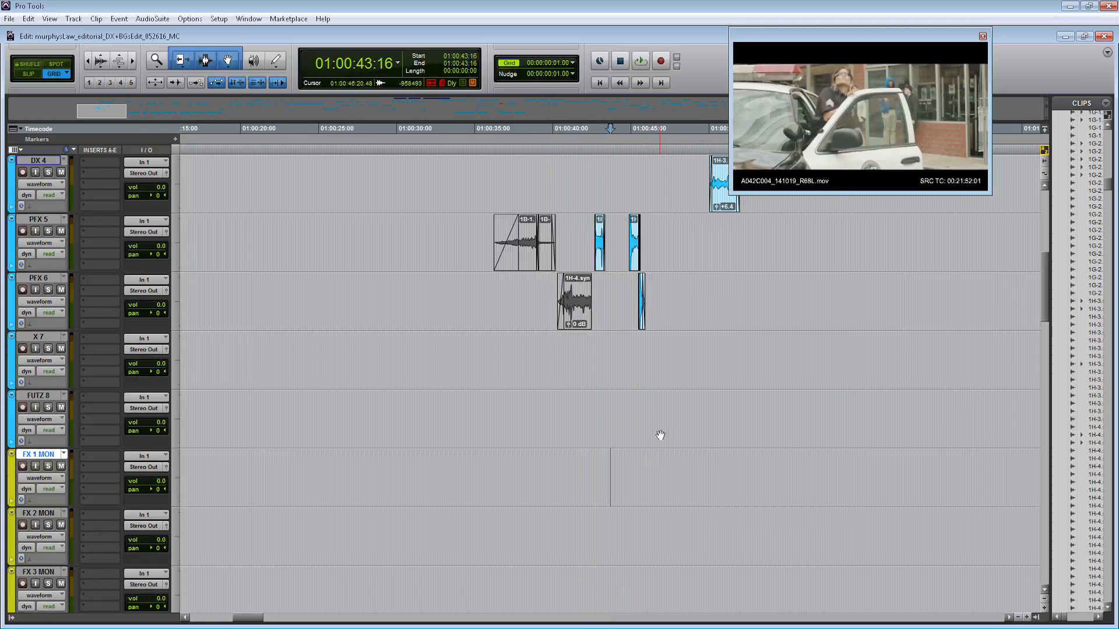
pyautogui.scroll(2, 647, 447)
pyautogui.moveTo(530, 464)
pyautogui.mouseDown()
pyautogui.moveTo(549, 466)
pyautogui.moveTo(502, 472)
pyautogui.moveTo(529, 464)
pyautogui.mouseUp()
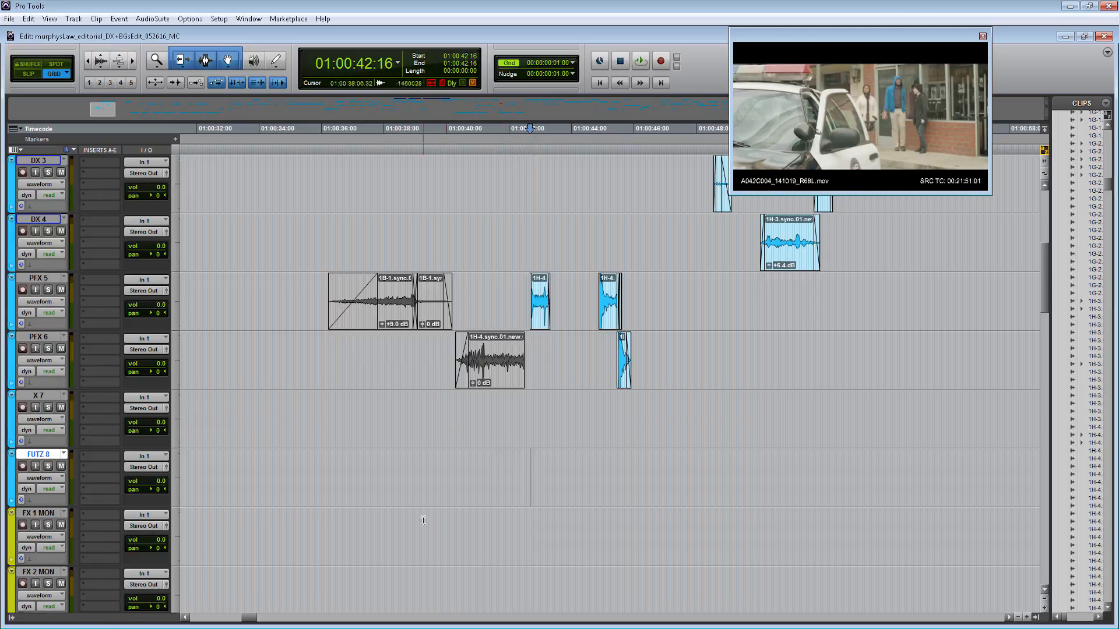
# Step: Switch to MetaDigger and search the sound library for "crown victoria door"
pyautogui.hotkey('alt', 'Tab')
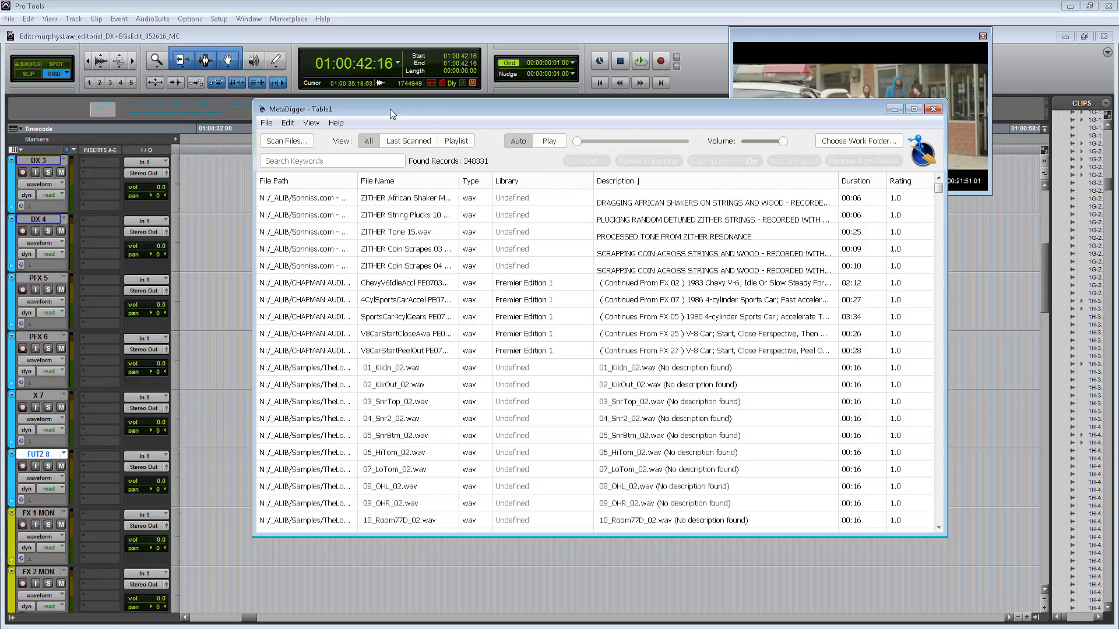
pyautogui.moveTo(391, 113); pyautogui.dragTo(425, 175)
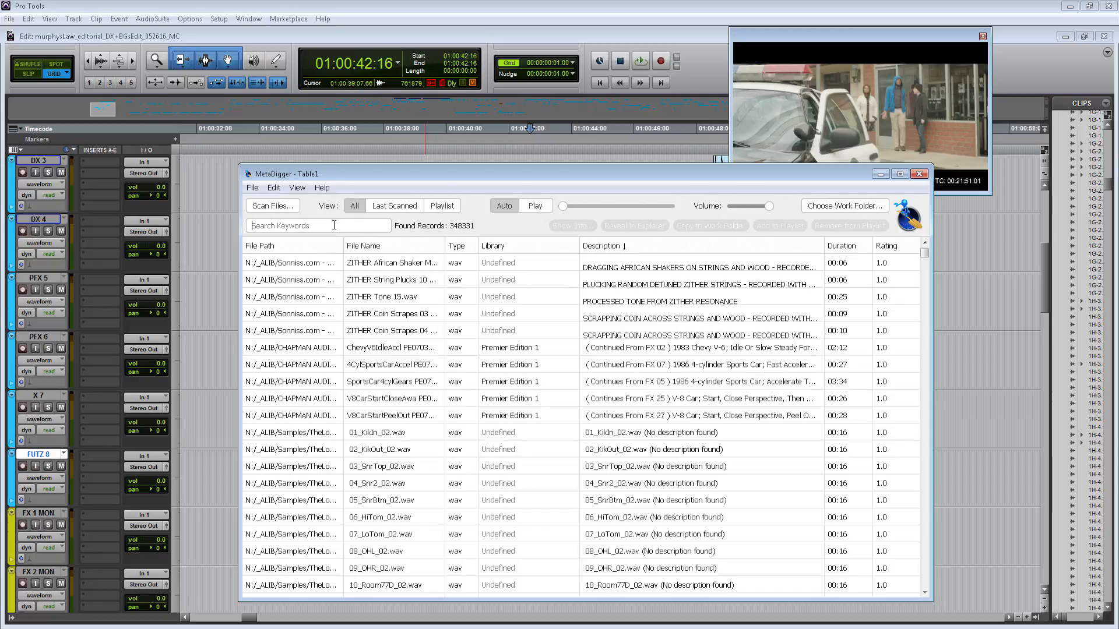
pyautogui.write('crown victoria door')
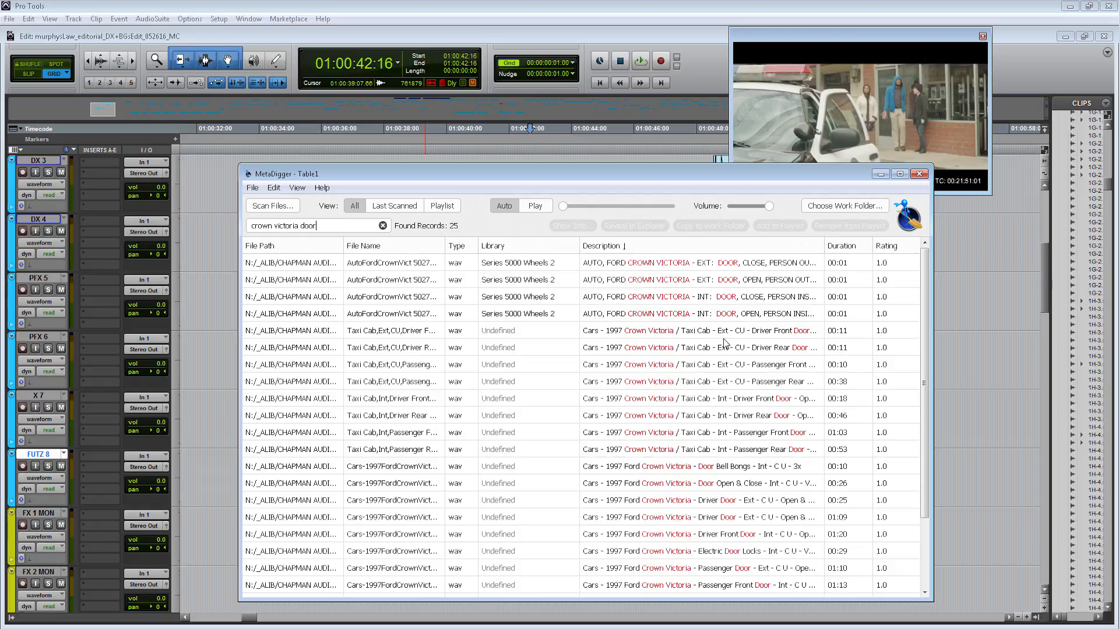
# Step: Audition several of the Crown Victoria door recordings, including exterior open, taxi interior, door bell and rear passenger door sounds
pyautogui.click(747, 285)
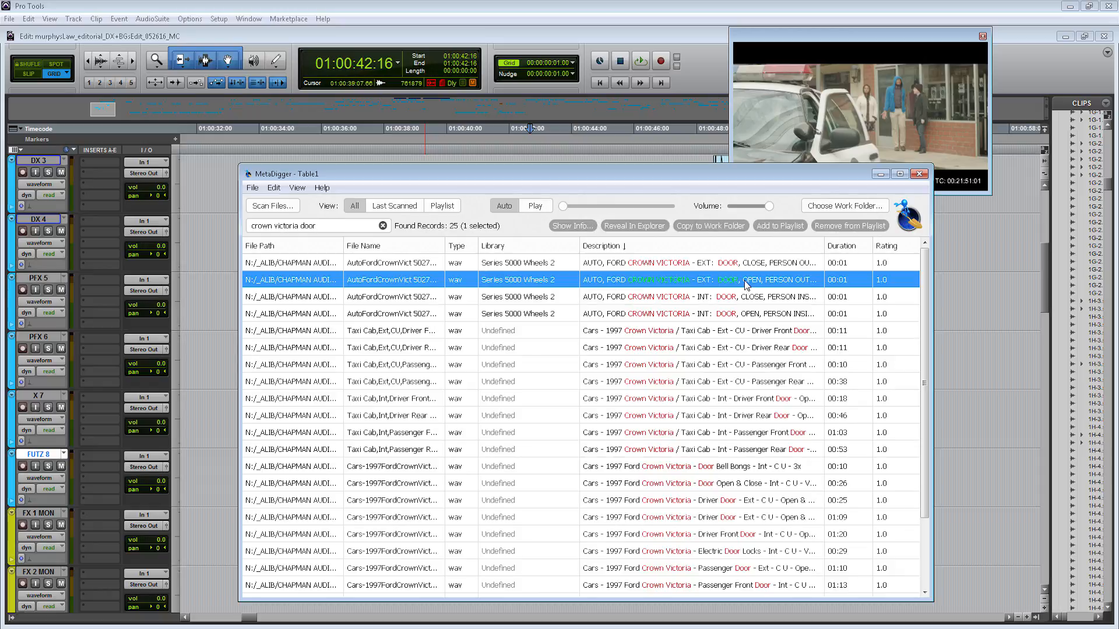
pyautogui.press('space')
pyautogui.click(748, 401)
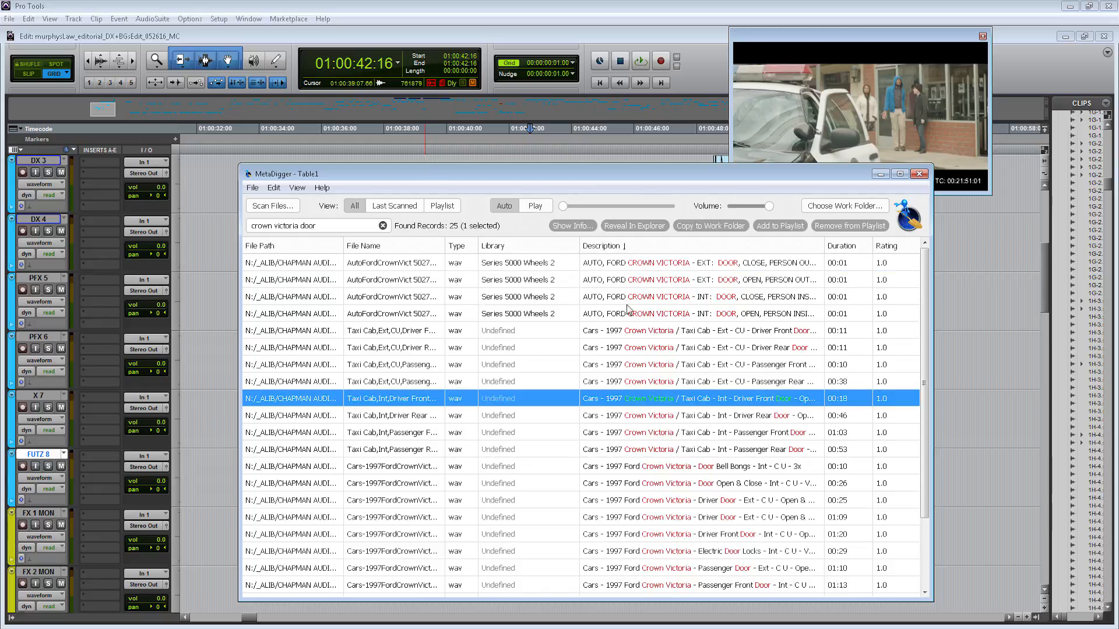
pyautogui.click(702, 466)
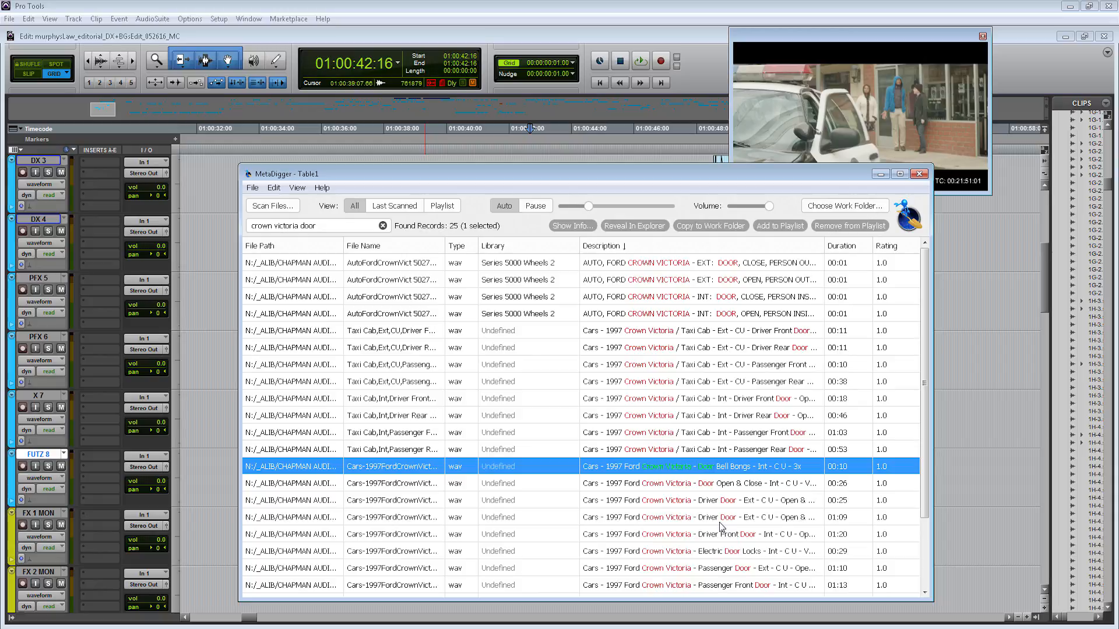
pyautogui.click(719, 519)
pyautogui.scroll(-2, 719, 522)
pyautogui.click(731, 528)
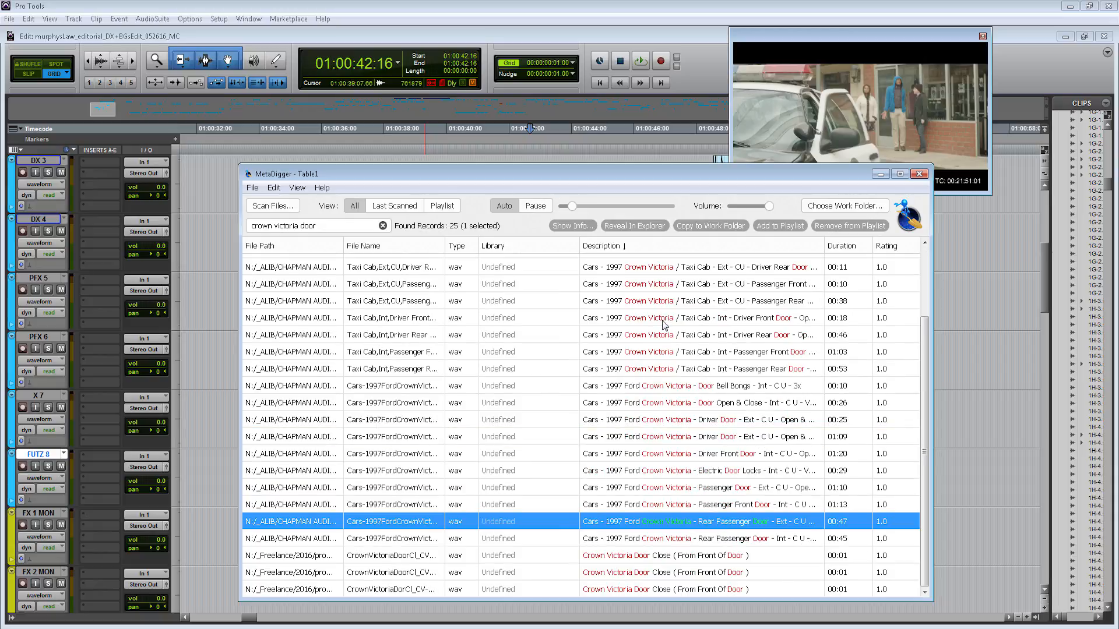
pyautogui.scroll(2, 669, 431)
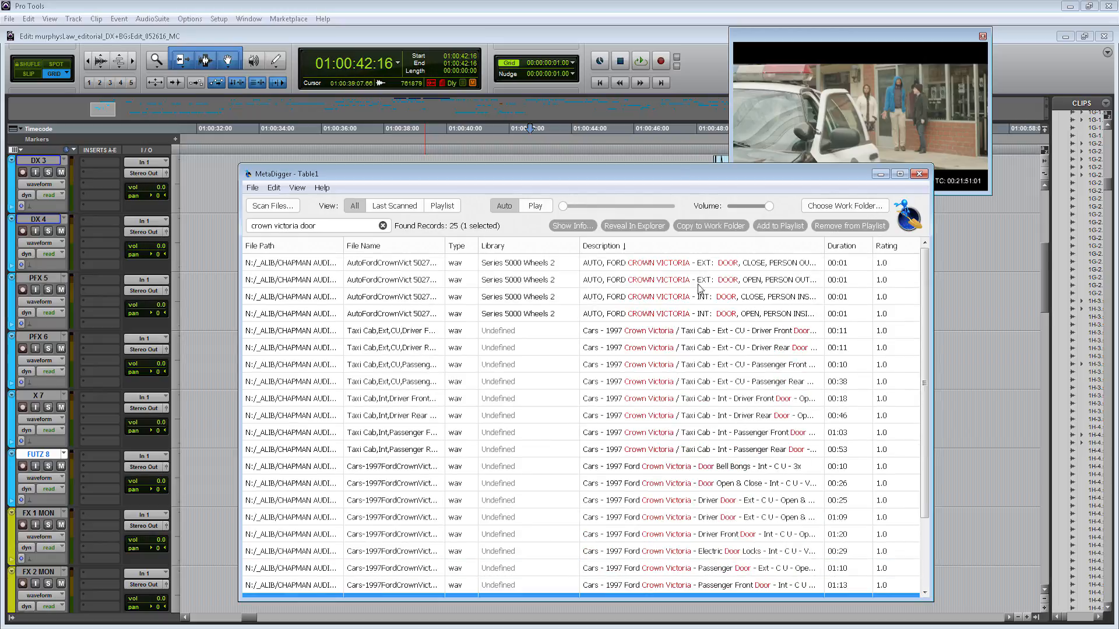
# Step: Choose the exterior Ford Crown Victoria door-open recording from Series 5000 Wheels 2 and reveal its file in Windows Explorer
pyautogui.click(723, 283)
pyautogui.rightClick(722, 282)
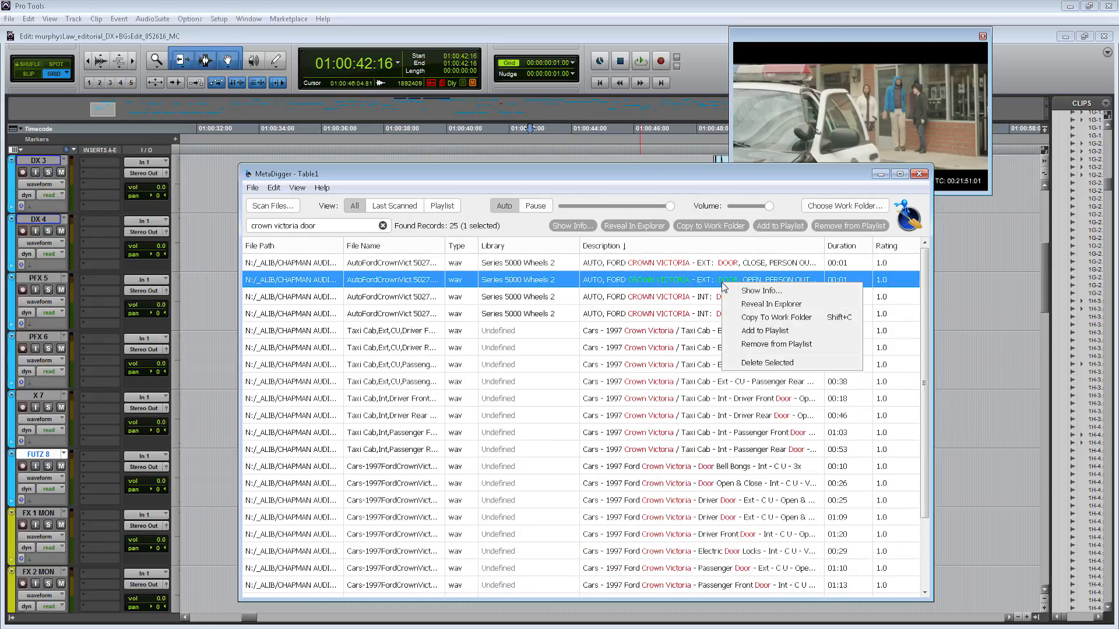
pyautogui.click(833, 317)
pyautogui.rightClick(762, 281)
pyautogui.click(807, 298)
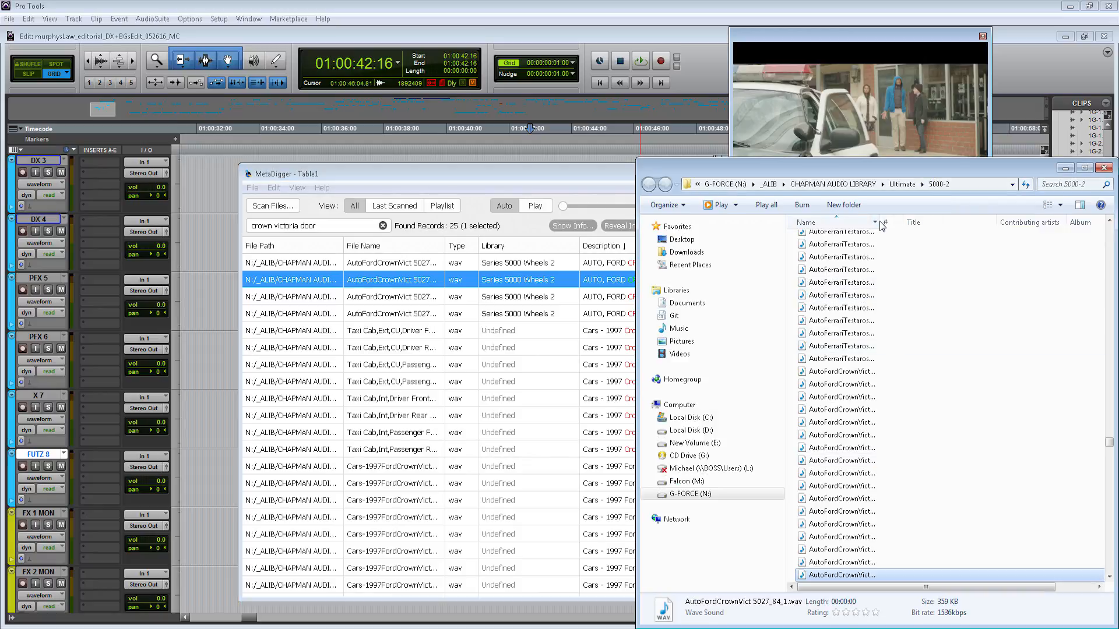
# Step: Widen the file name column and bring AutoFordCrownVict 5027_84_1.wav onto the FX 1 MON track at 01:00:42:16
pyautogui.moveTo(882, 226); pyautogui.dragTo(962, 227)
pyautogui.scroll(-2, 909, 495)
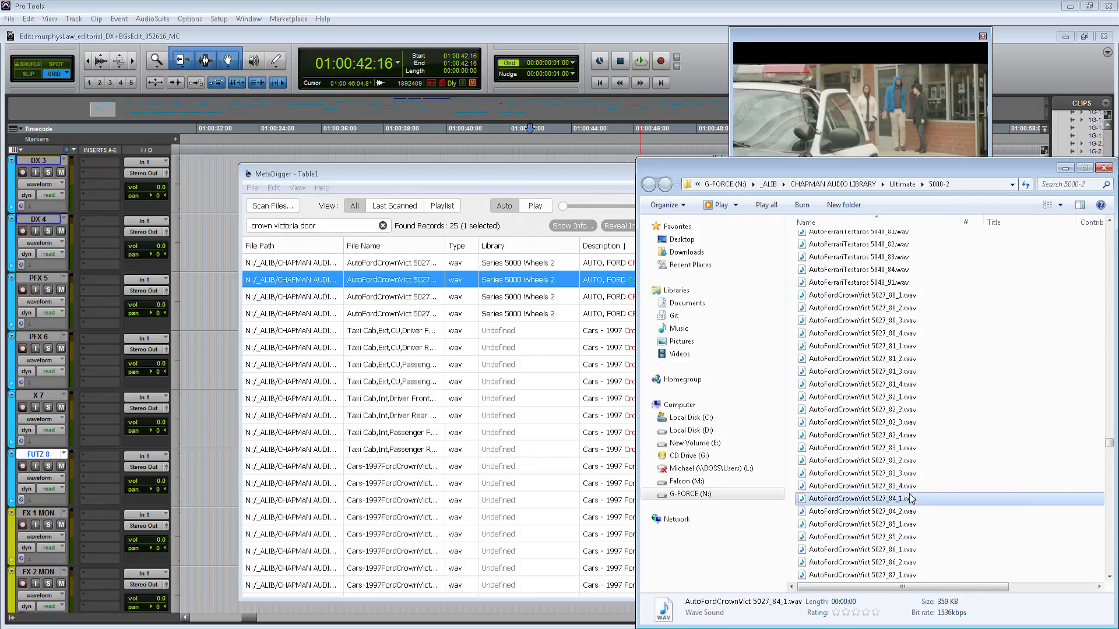
pyautogui.moveTo(873, 499); pyautogui.dragTo(529, 537)
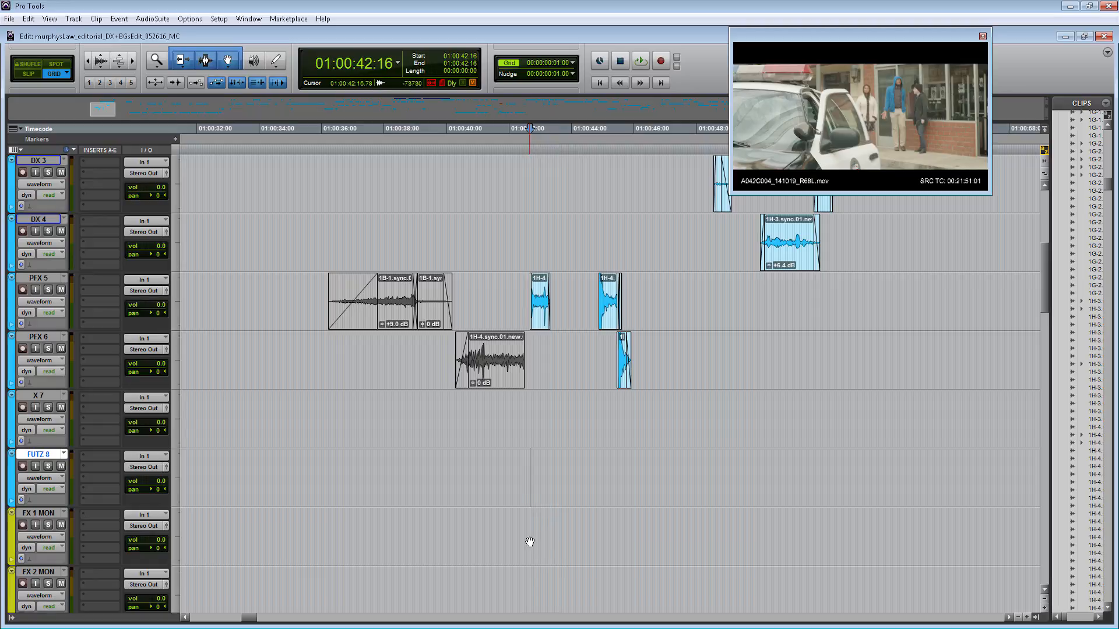
# Step: Delete the right-channel AutoFordCrownVict 5027_84_1 clip from FX 2 MON
pyautogui.click(532, 454)
pyautogui.press('t')
pyautogui.press('t')
pyautogui.scroll(-4, 718, 470)
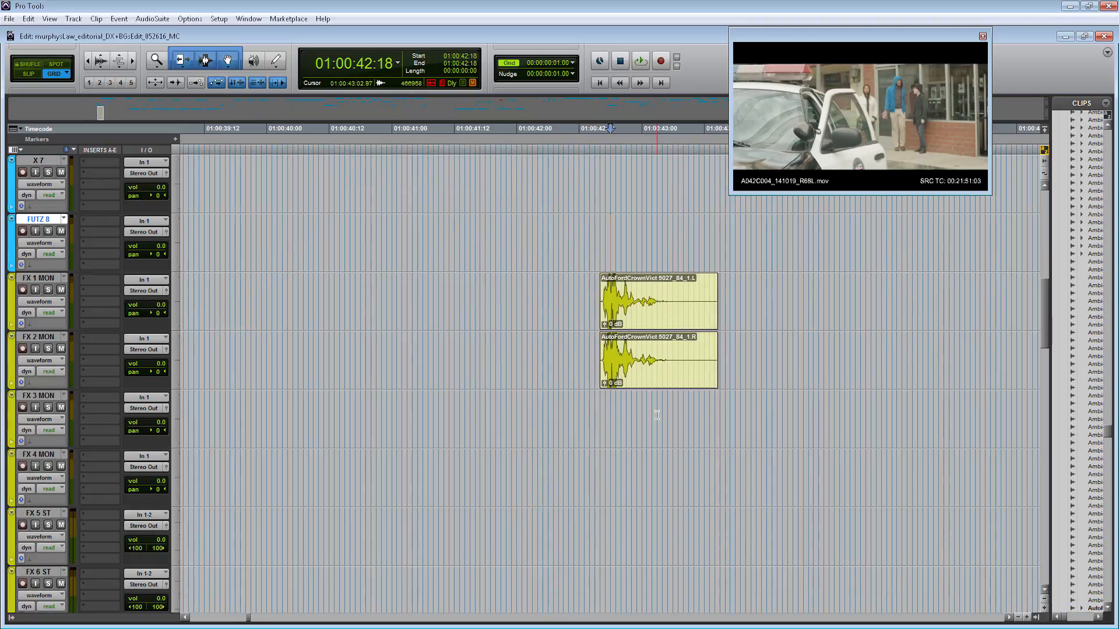
pyautogui.click(648, 385)
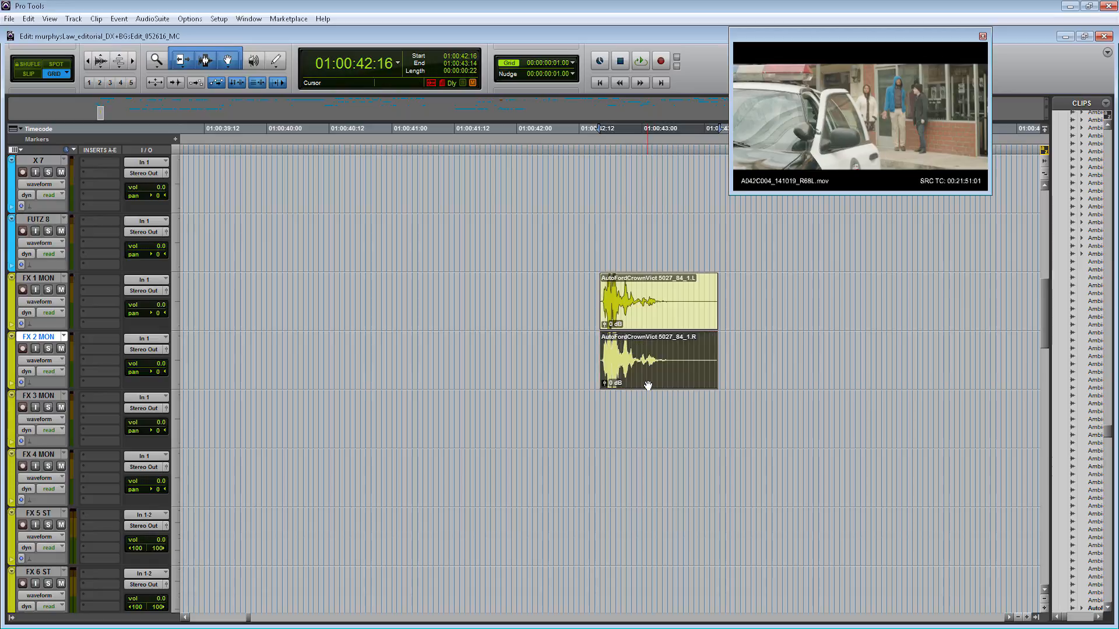
pyautogui.press('Delete')
# Step: Play the door sound against picture and the production effects from 01:00:42:12
pyautogui.scroll(1, 648, 385)
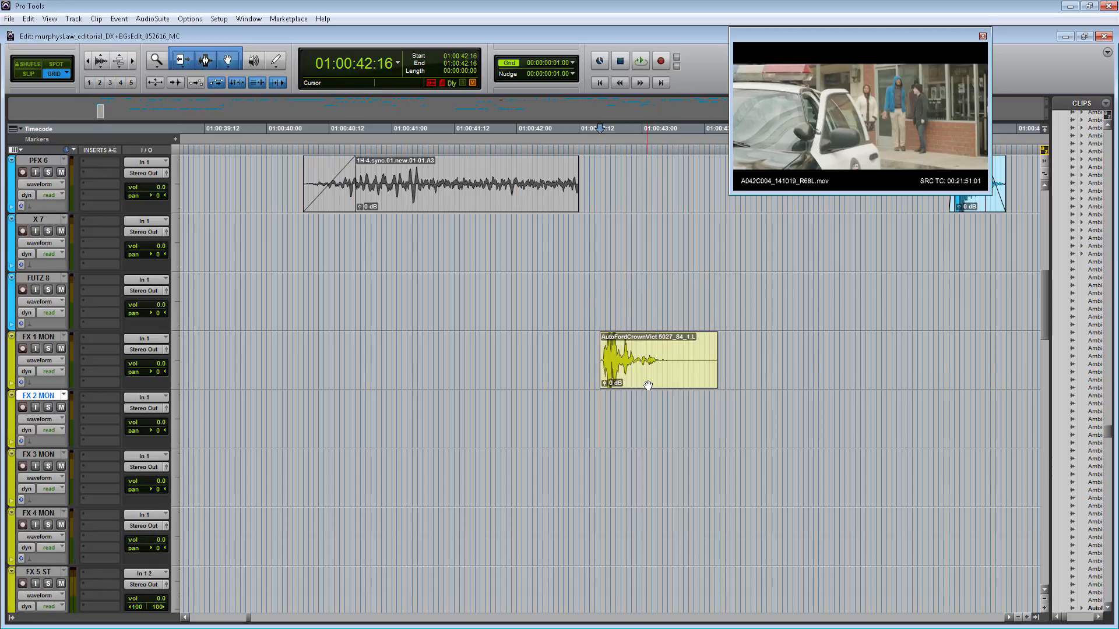
pyautogui.scroll(2, 648, 386)
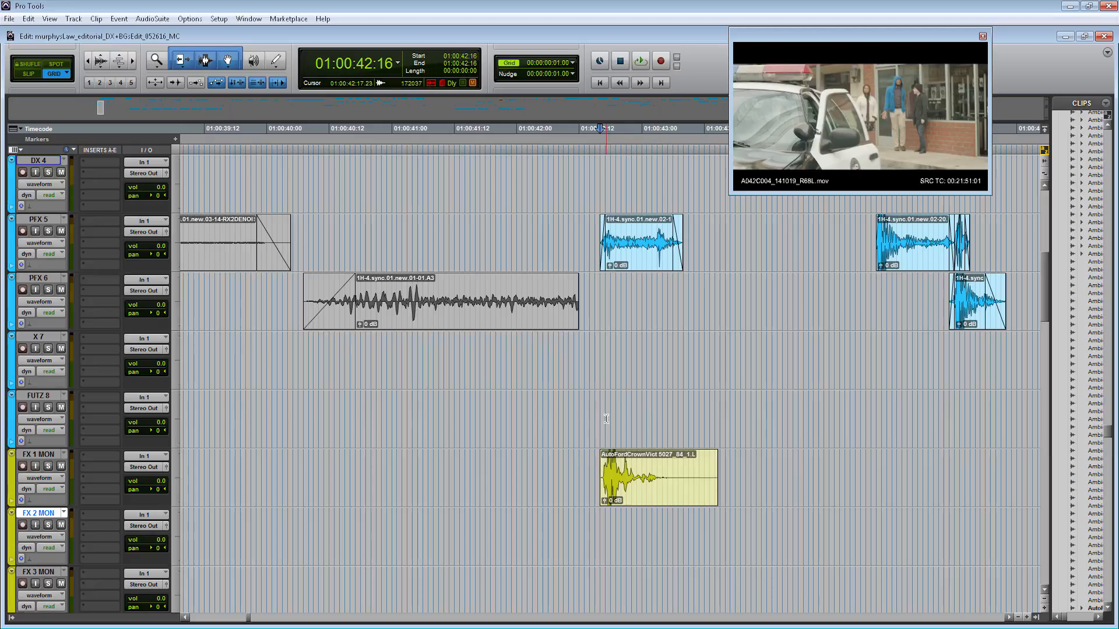
pyautogui.click(577, 461)
pyautogui.press('space')
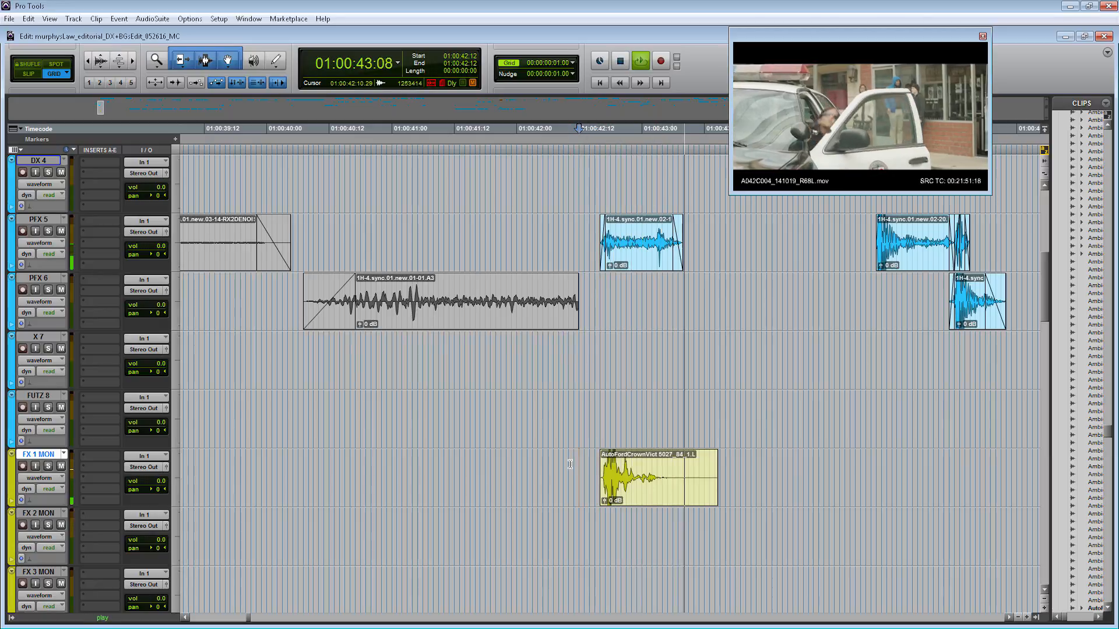
pyautogui.press('space')
# Step: Compare the door clip's waveform on FX 1 MON with the production door sound on PFX 5
pyautogui.click(617, 408)
pyautogui.hotkey('ctrl', ']')
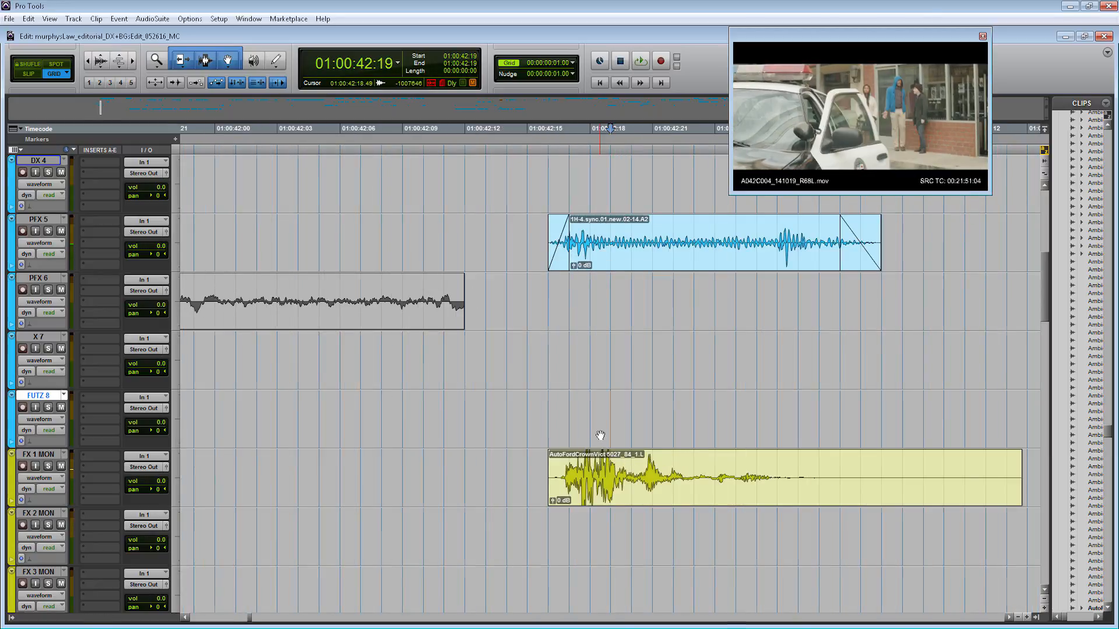
pyautogui.hotkey('ctrl', ']')
pyautogui.hotkey('ctrl', '[')
pyautogui.hotkey('ctrl', '[')
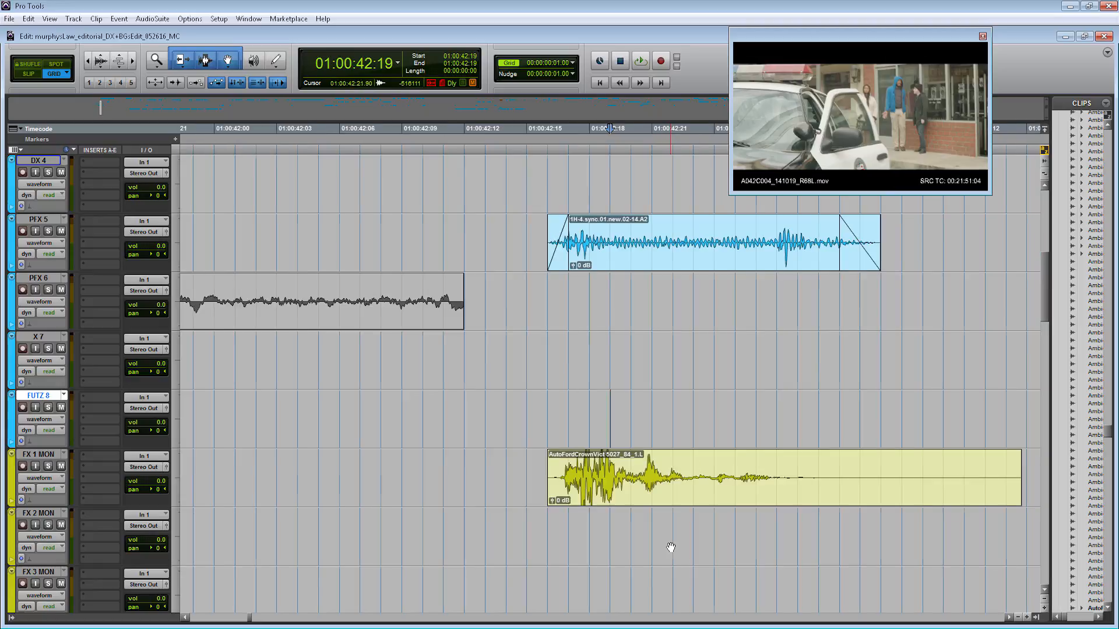
pyautogui.hotkey('ctrl', '[')
pyautogui.scroll(1, 742, 566)
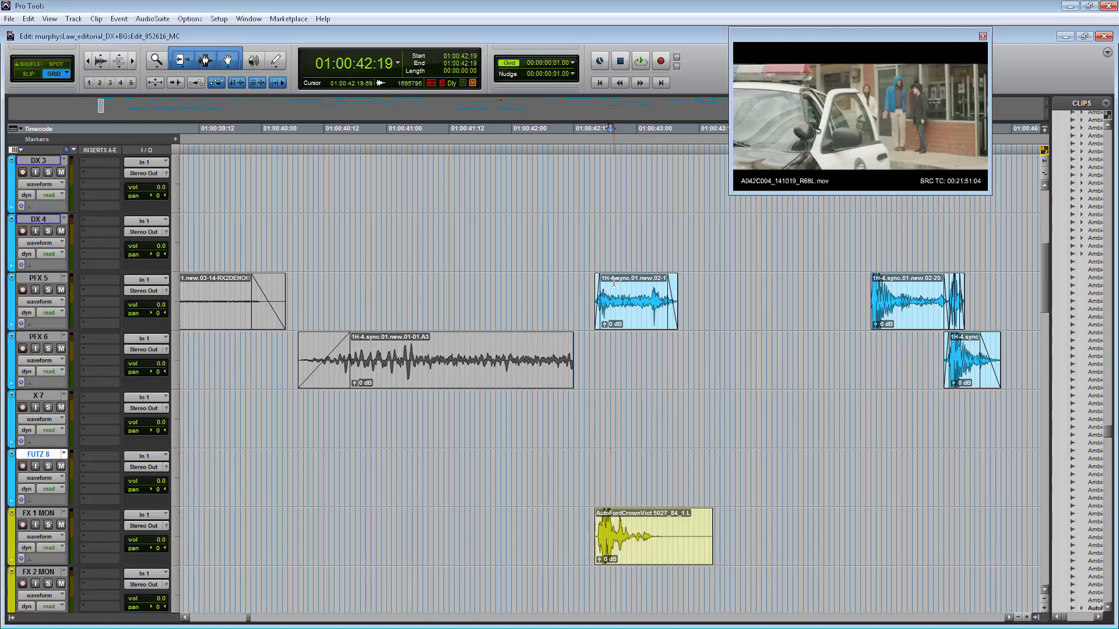
# Step: Move the door clip on FX 1 MON one frame earlier so it starts at 01:00:42:15
pyautogui.hotkey('ctrl', ']')
pyautogui.hotkey('ctrl', ']')
pyautogui.hotkey('ctrl', ']')
pyautogui.hotkey('ctrl', ']')
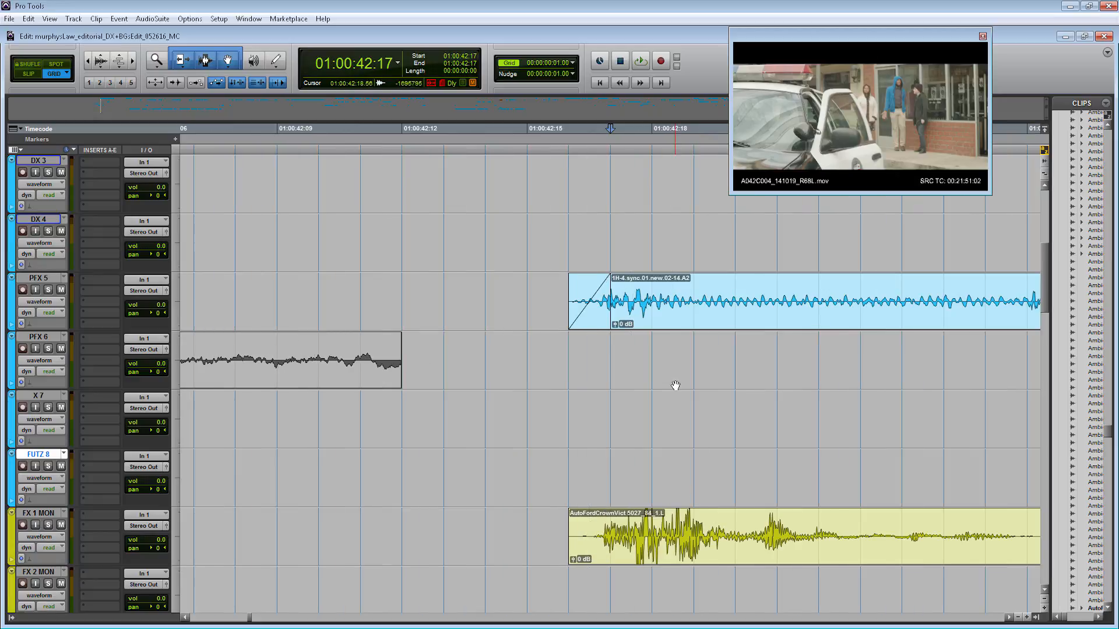
pyautogui.scroll(-1, 692, 408)
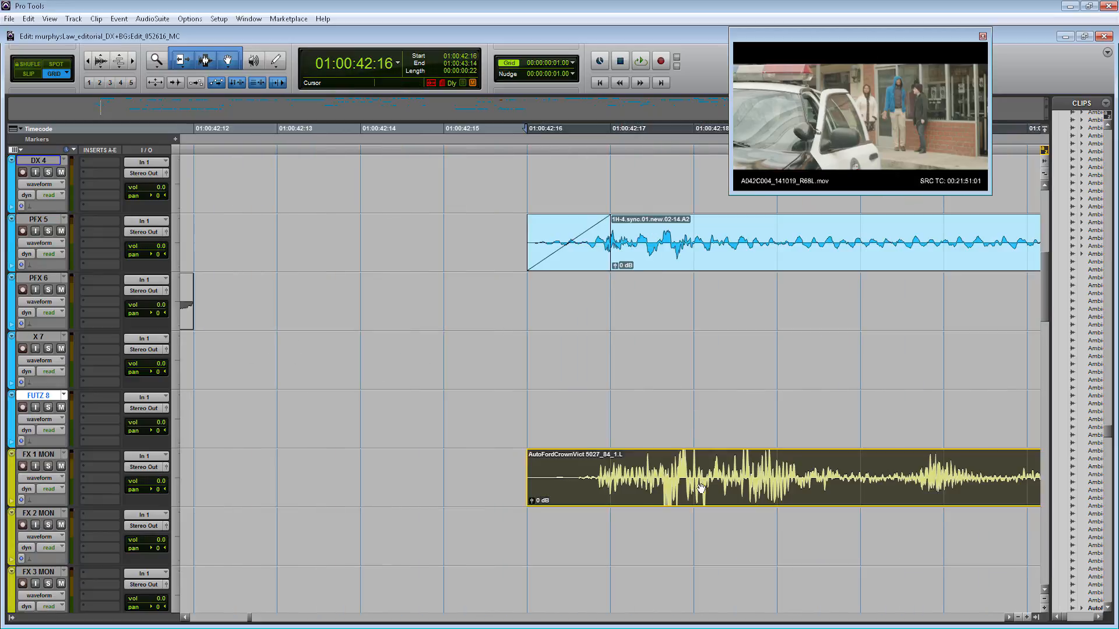
pyautogui.moveTo(673, 472); pyautogui.dragTo(634, 491)
pyautogui.click(623, 392)
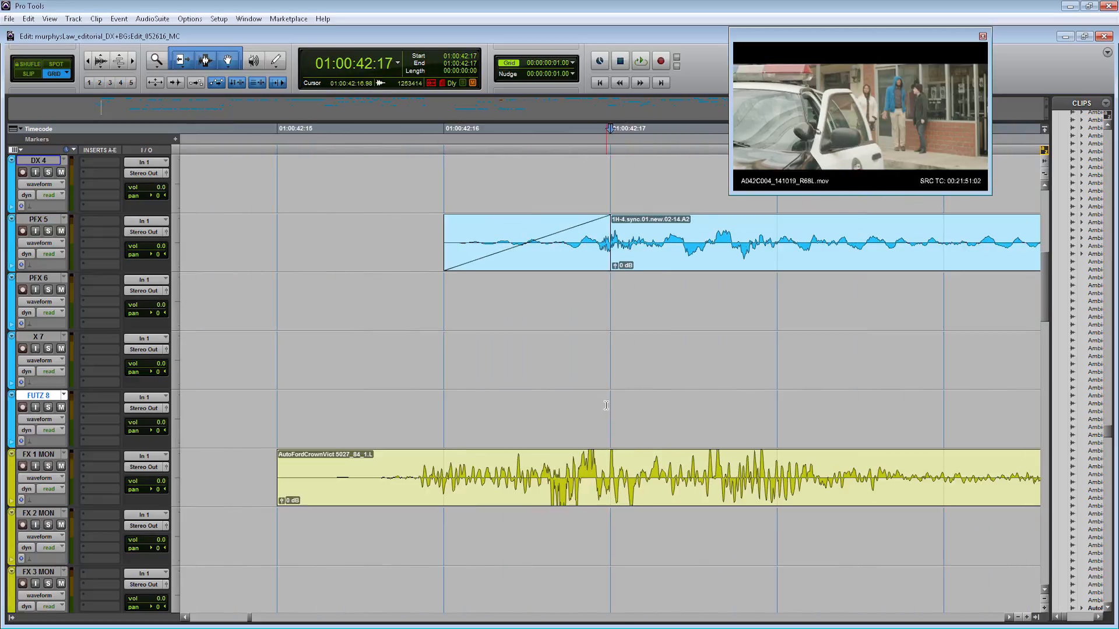
# Step: In Slip mode, fine-align the door-open clip on FX 1 MON with the production door transient on PFX 5
pyautogui.hotkey('ctrl', ']')
pyautogui.click(31, 74)
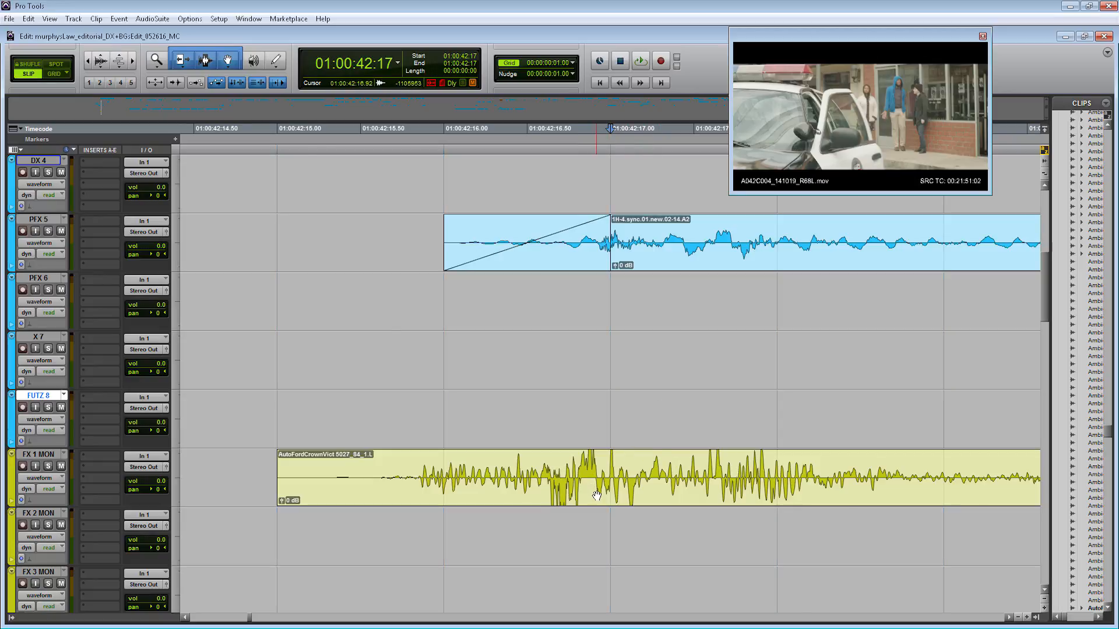
pyautogui.moveTo(595, 494); pyautogui.dragTo(660, 493)
pyautogui.hotkey('ctrl', ']')
pyautogui.hotkey('ctrl', ']')
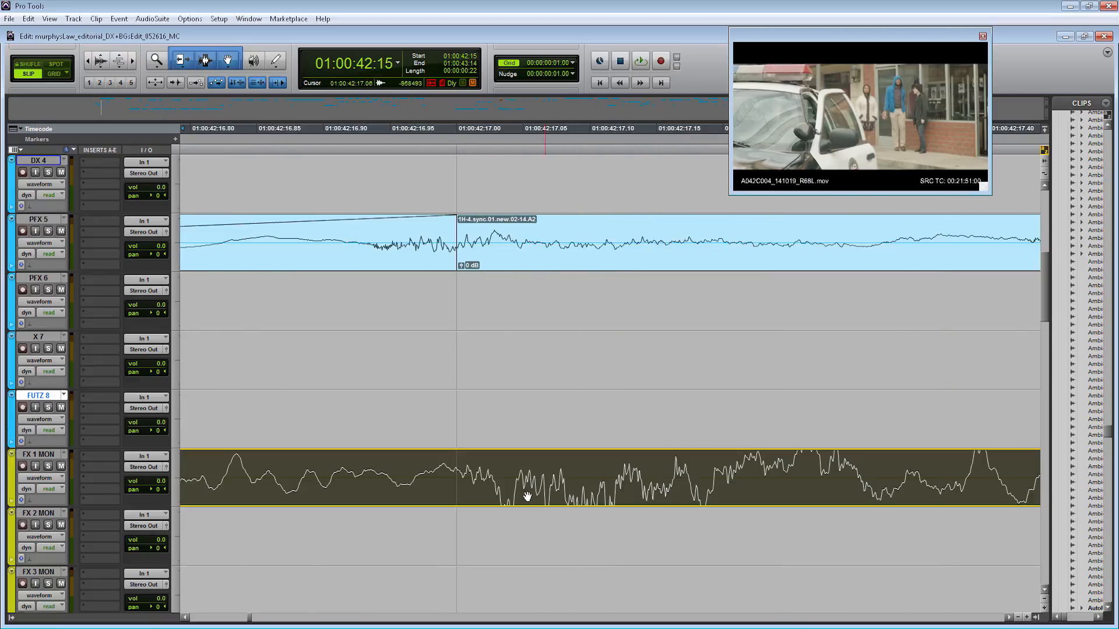
pyautogui.moveTo(574, 502); pyautogui.dragTo(482, 497)
pyautogui.moveTo(574, 495); pyautogui.dragTo(546, 495)
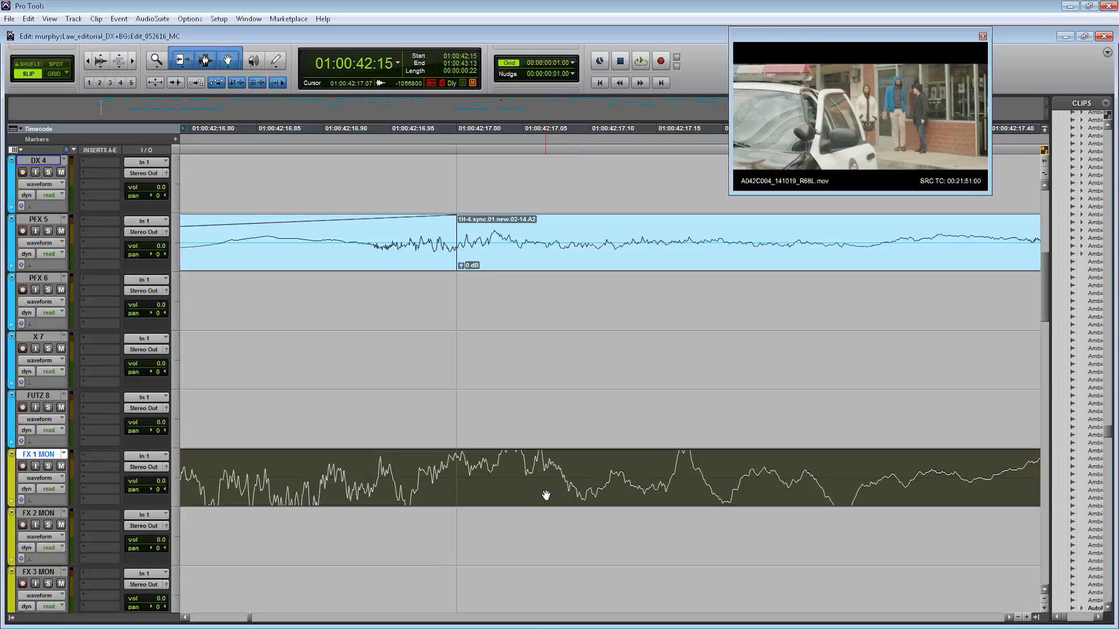
pyautogui.click(477, 396)
pyautogui.hotkey('ctrl', '[')
pyautogui.hotkey('ctrl', '[')
pyautogui.hotkey('ctrl', '[')
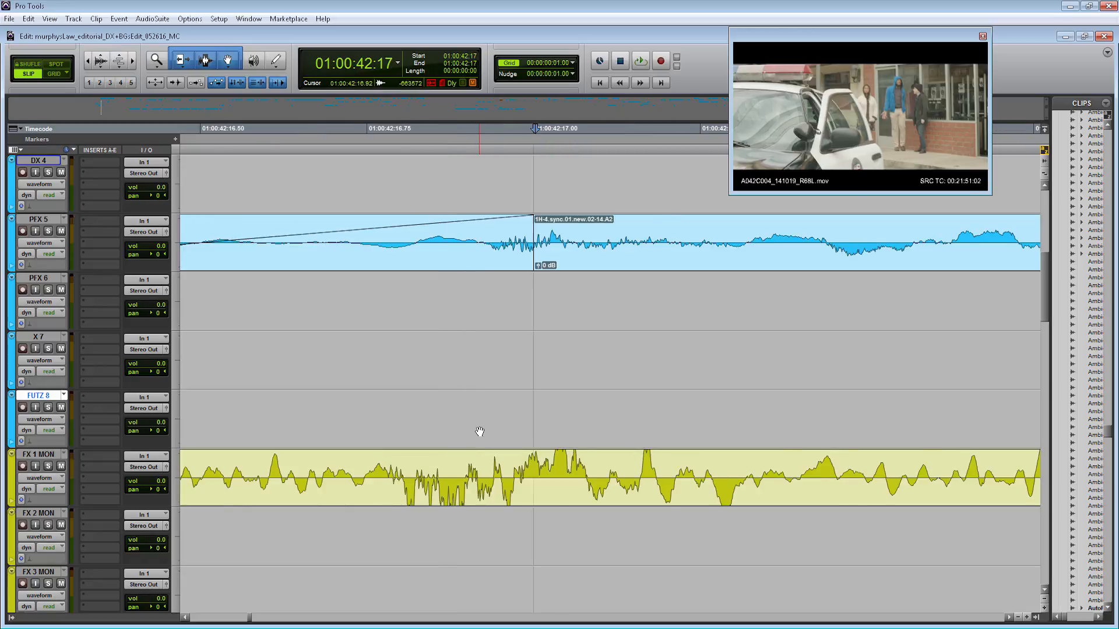
# Step: Return to Grid mode and fade in the door-open clip on FX 1 MON up to 01:00:42:16
pyautogui.click(55, 76)
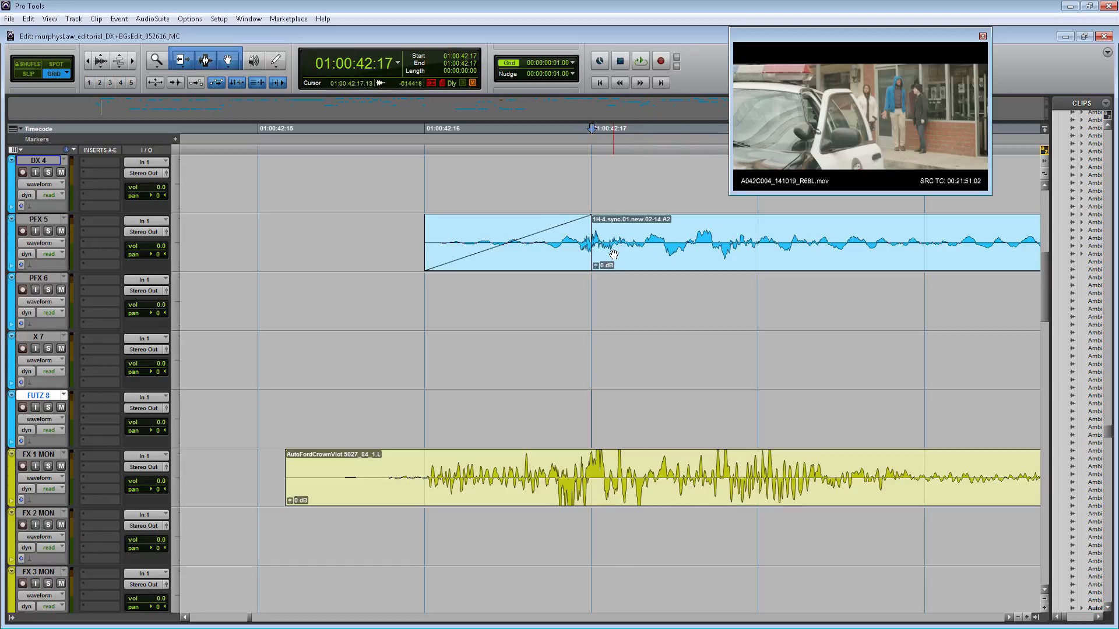
pyautogui.click(347, 464)
pyautogui.press('d')
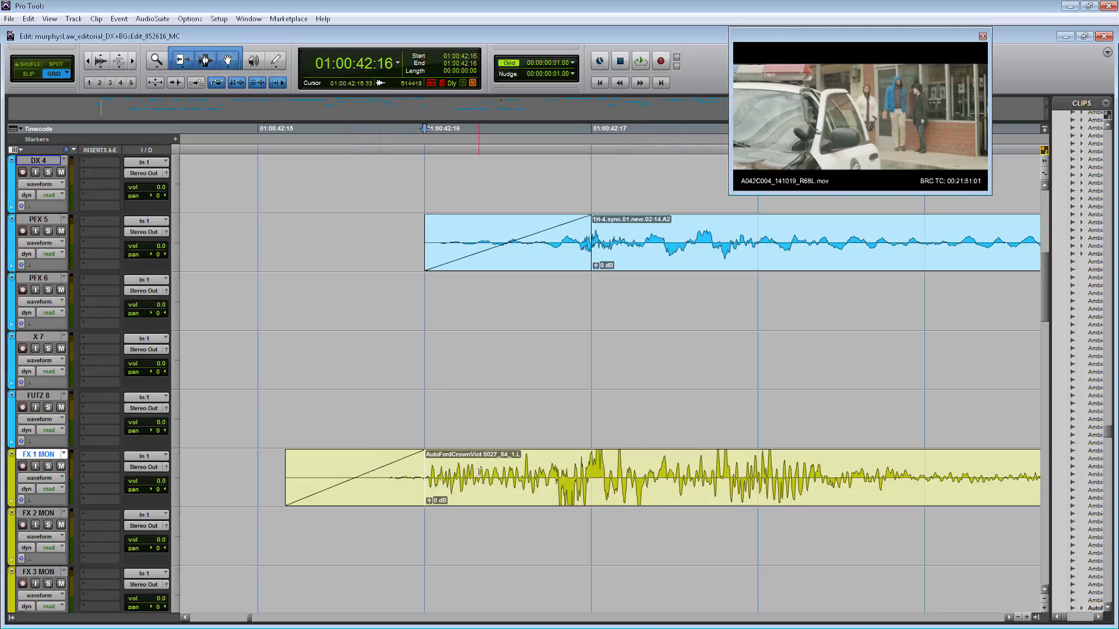
# Step: Trim the silent tail of the door-open clip to about 01:00:43:09 and fade it out from 01:00:43:06
pyautogui.click(643, 413)
pyautogui.press('r')
pyautogui.press('r')
pyautogui.press('r')
pyautogui.press('r')
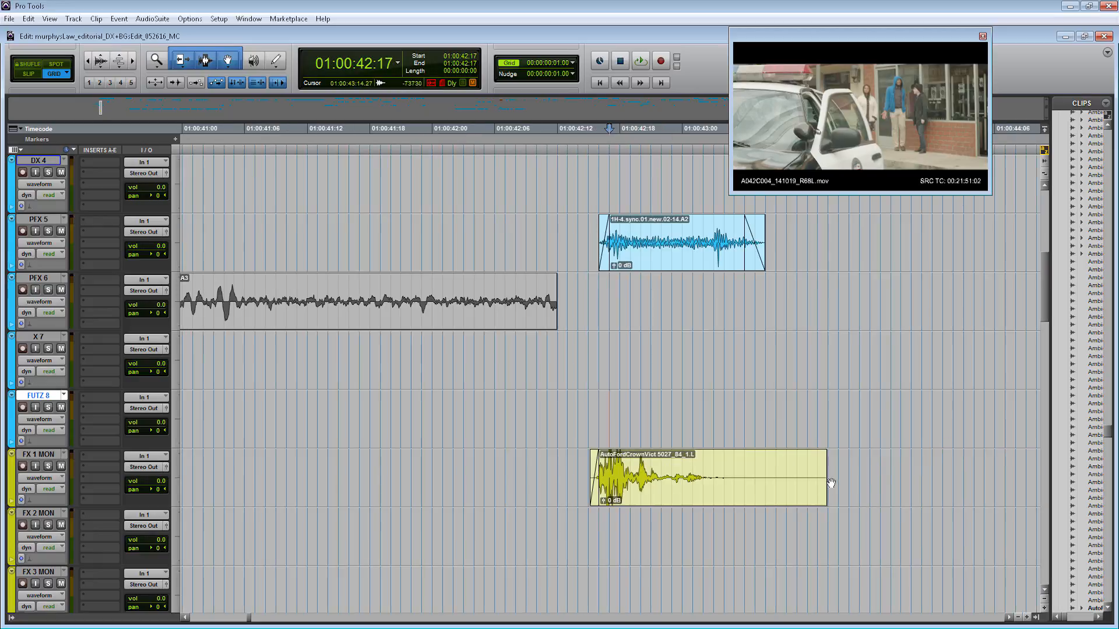
pyautogui.moveTo(825, 478); pyautogui.dragTo(775, 472)
pyautogui.click(743, 463)
pyautogui.press('g')
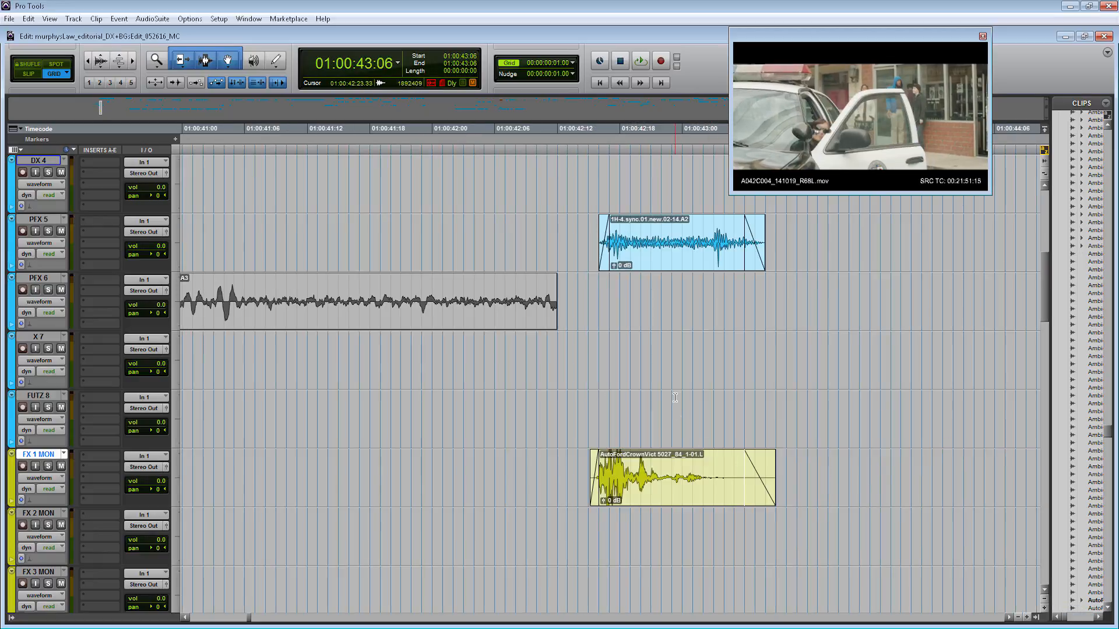
# Step: Play the faded door-open clip against picture from 01:00:42:12
pyautogui.click(675, 397)
pyautogui.press('r')
pyautogui.click(714, 411)
pyautogui.press('t')
pyautogui.click(351, 402)
pyautogui.press('space')
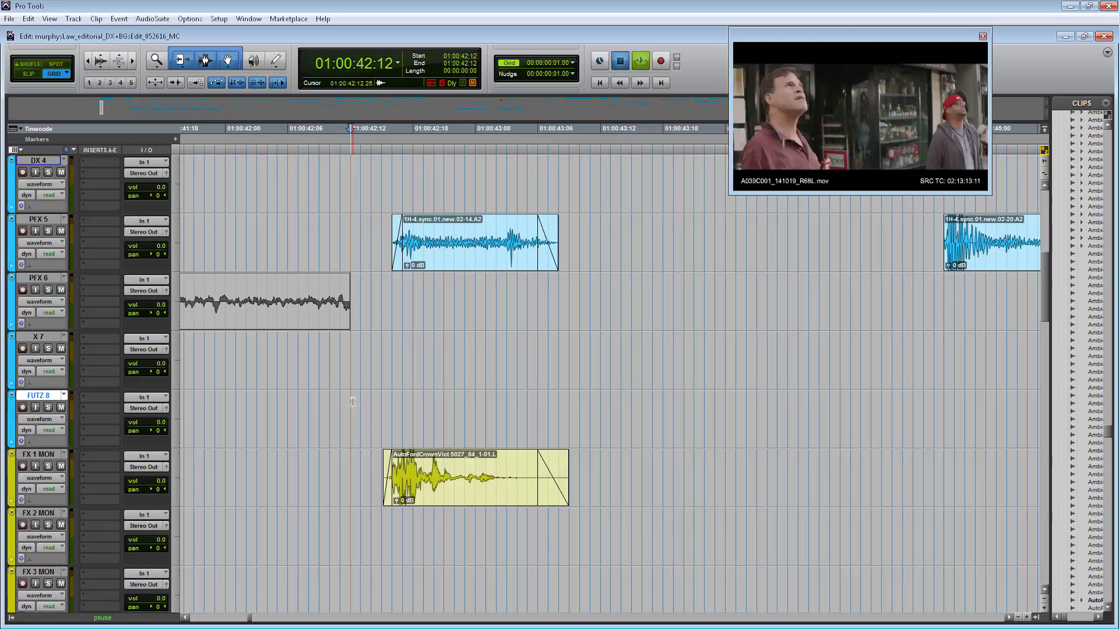
pyautogui.press('space')
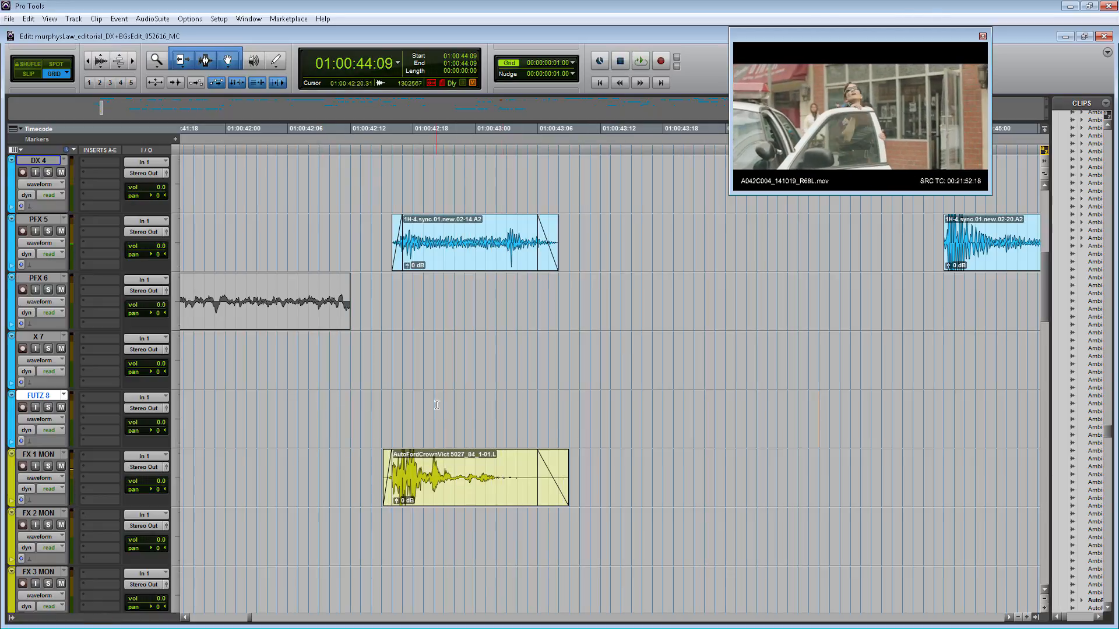
# Step: Play the picture and production effects from 01:00:44:15 through the police car door closing
pyautogui.press('r')
pyautogui.press('r')
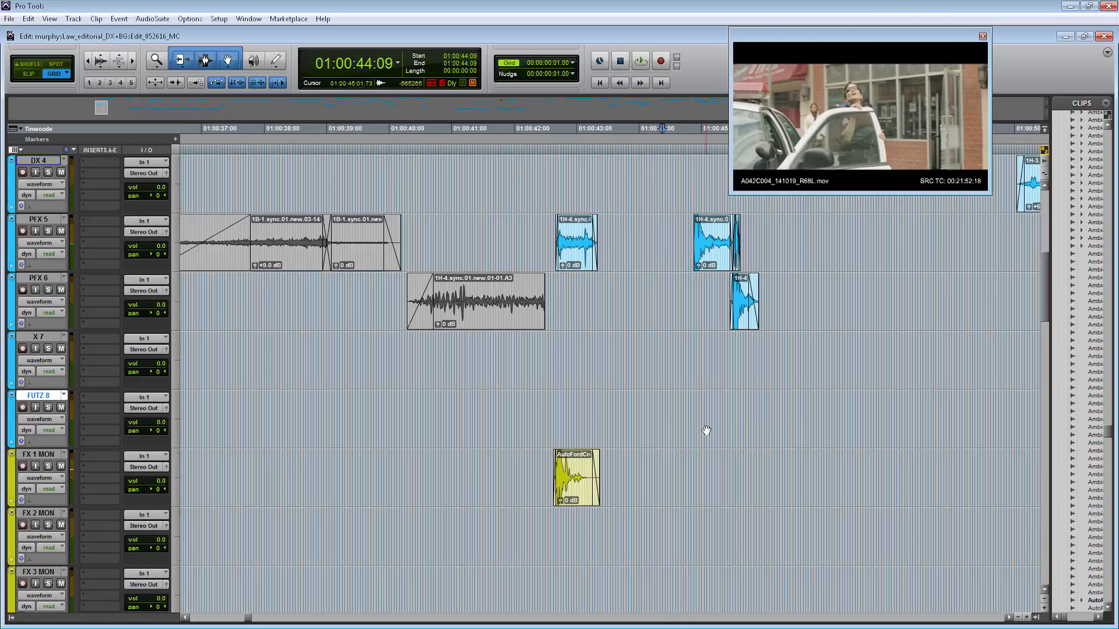
pyautogui.click(697, 396)
pyautogui.press('t')
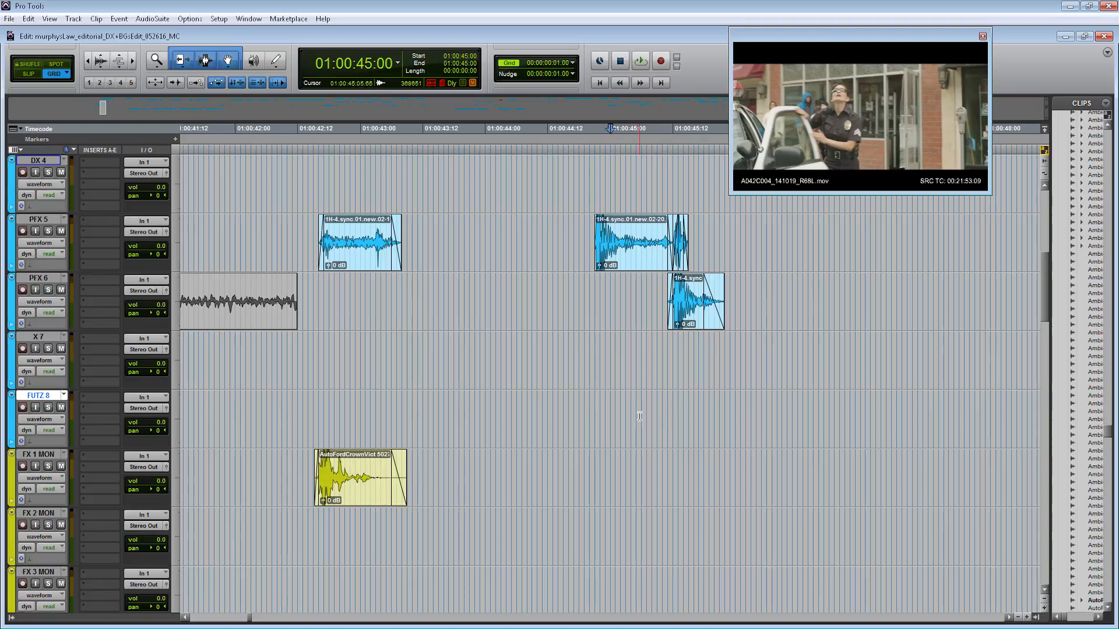
pyautogui.click(565, 279)
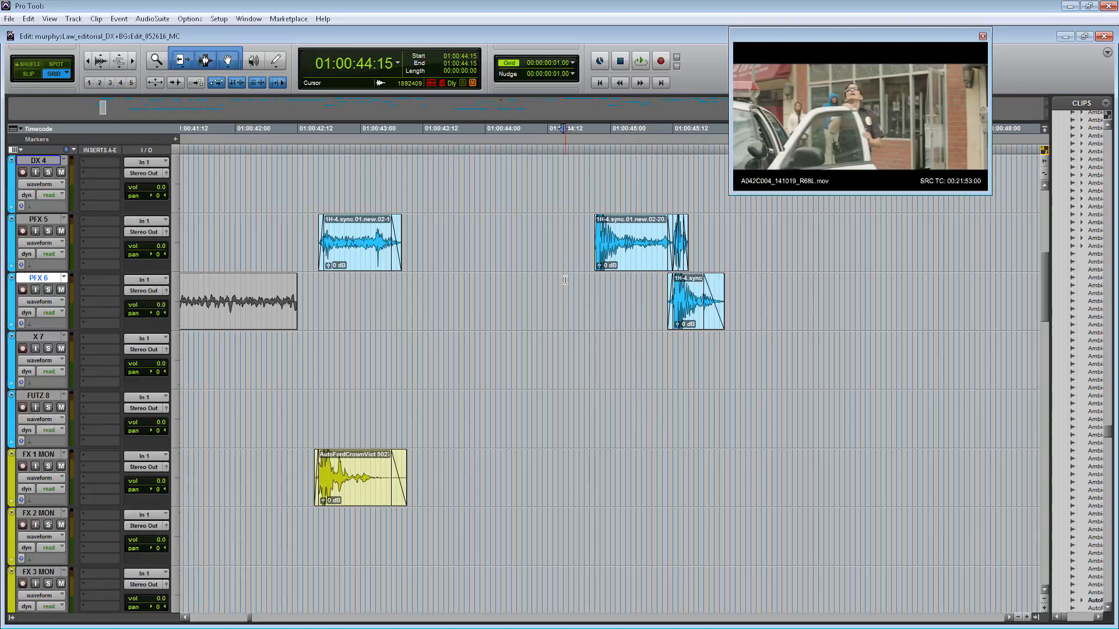
pyautogui.press('space')
pyautogui.press('space')
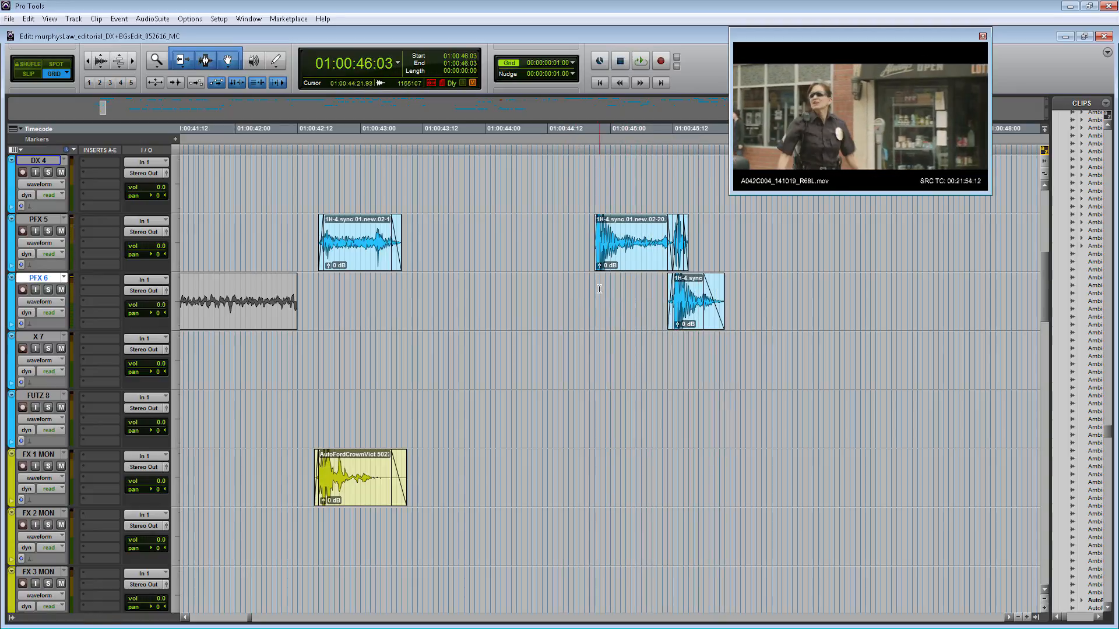
# Step: Check the production door-close clips on PFX 5 and PFX 6 against picture, playing from 01:00:45:04 and 01:00:45:08
pyautogui.click(596, 289)
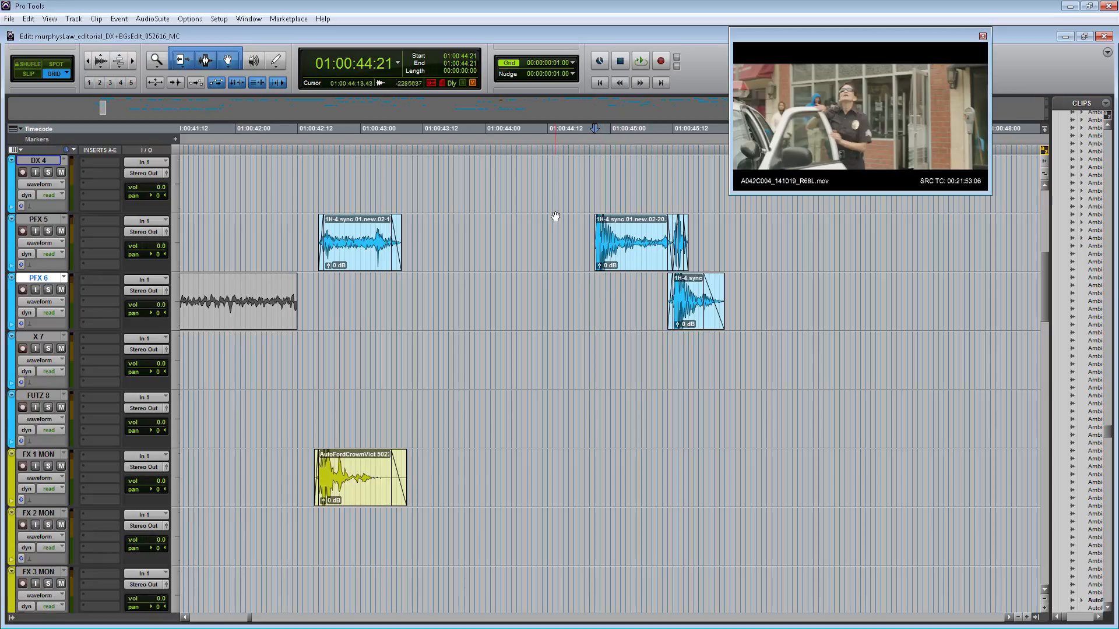
pyautogui.scroll(1, 612, 303)
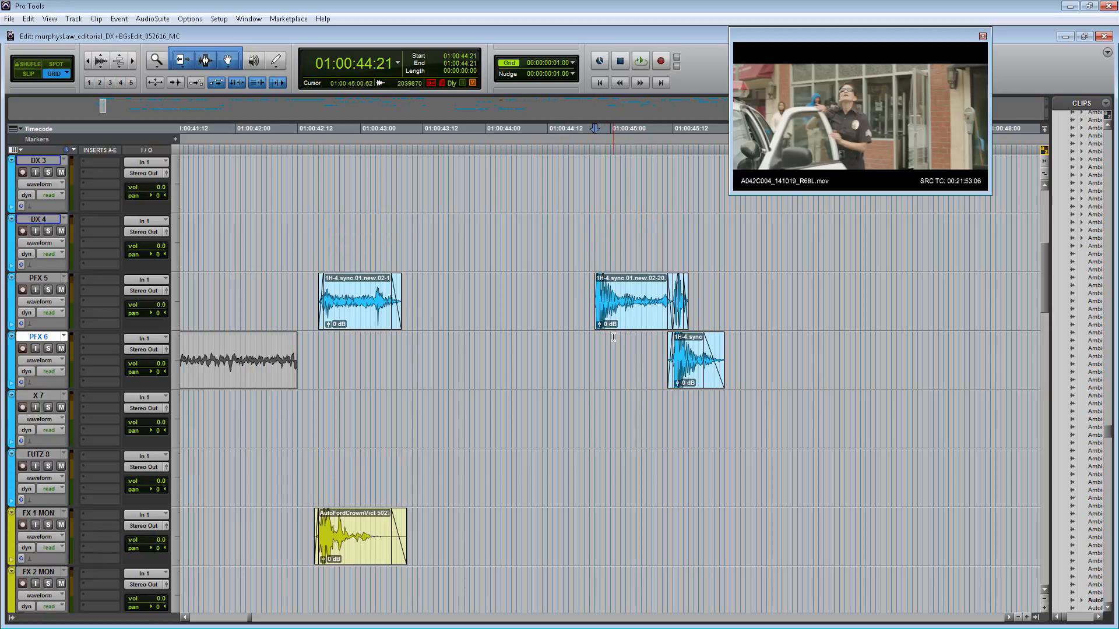
pyautogui.scroll(-1, 613, 340)
pyautogui.click(629, 290)
pyautogui.press('space')
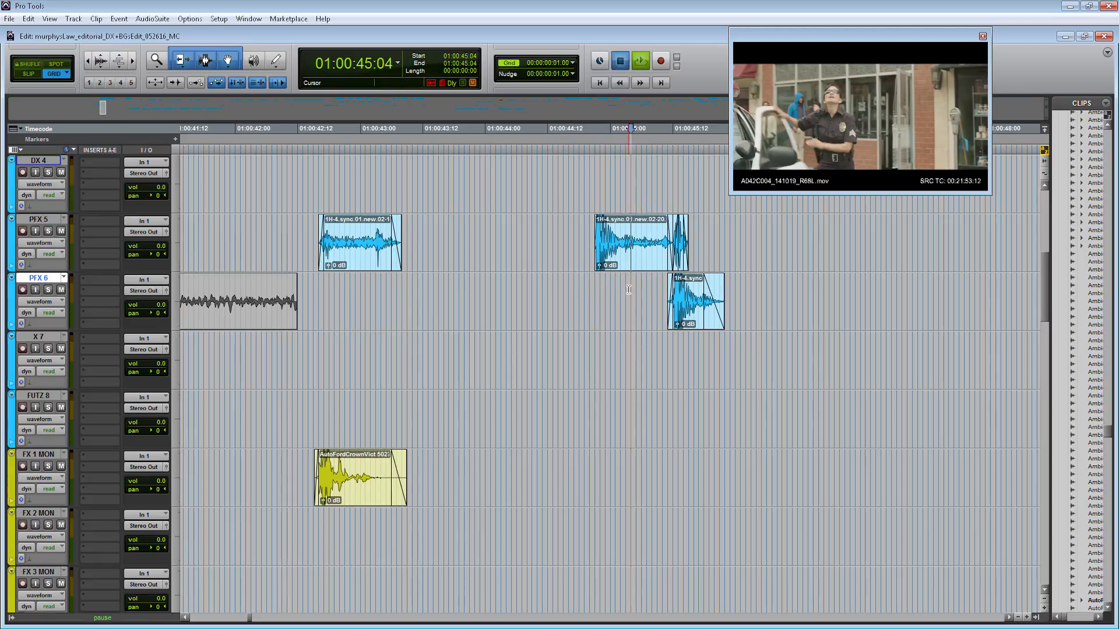
pyautogui.press('space')
pyautogui.click(673, 342)
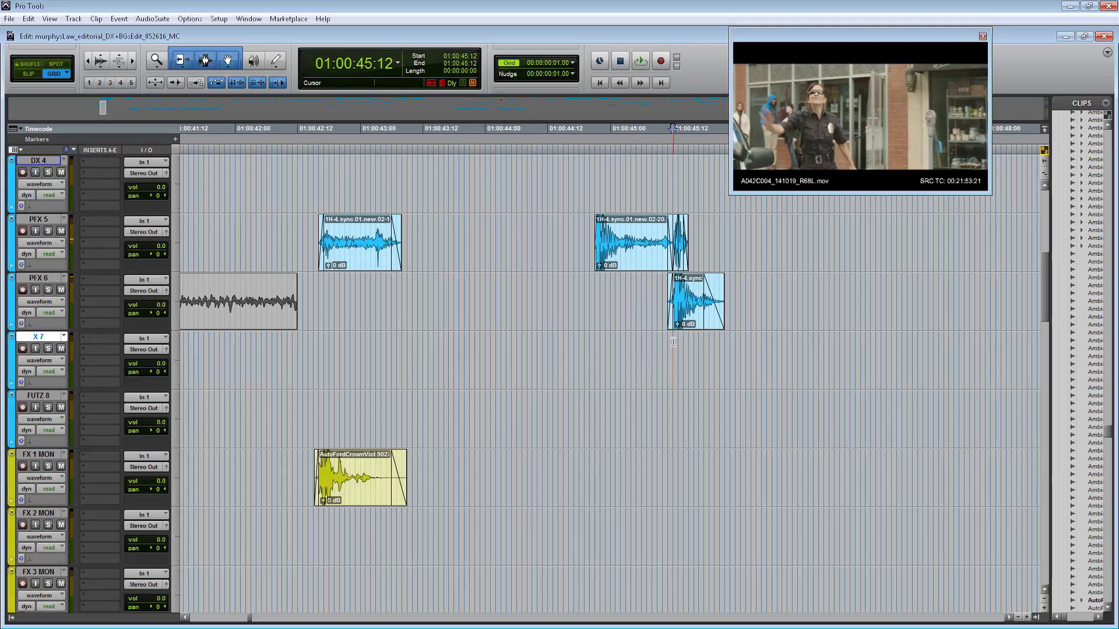
pyautogui.click(650, 342)
pyautogui.press('space')
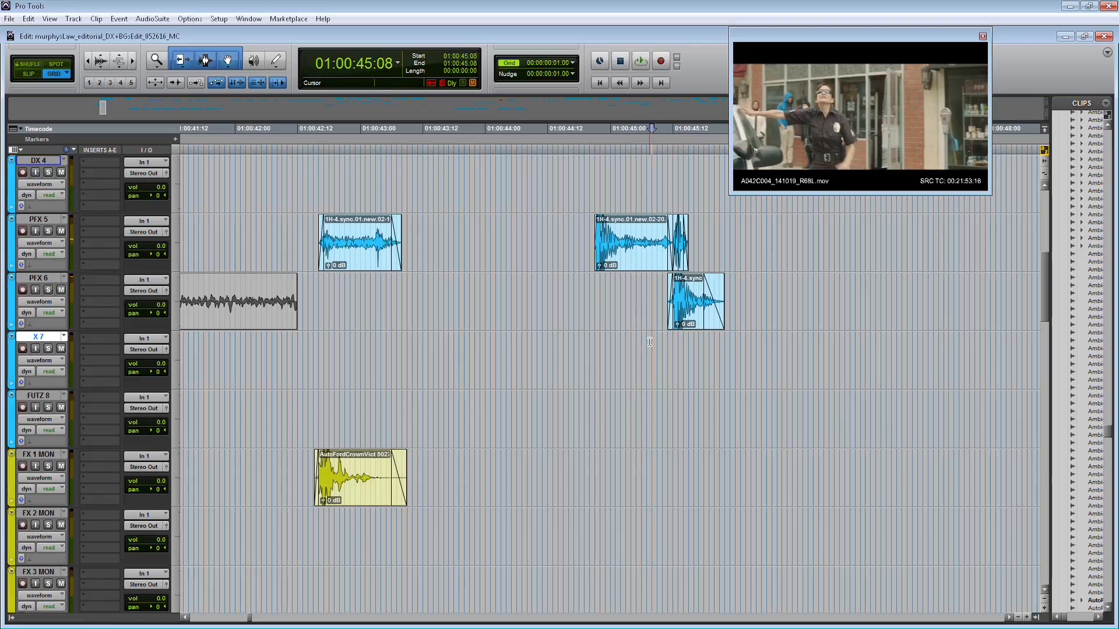
pyautogui.press('space')
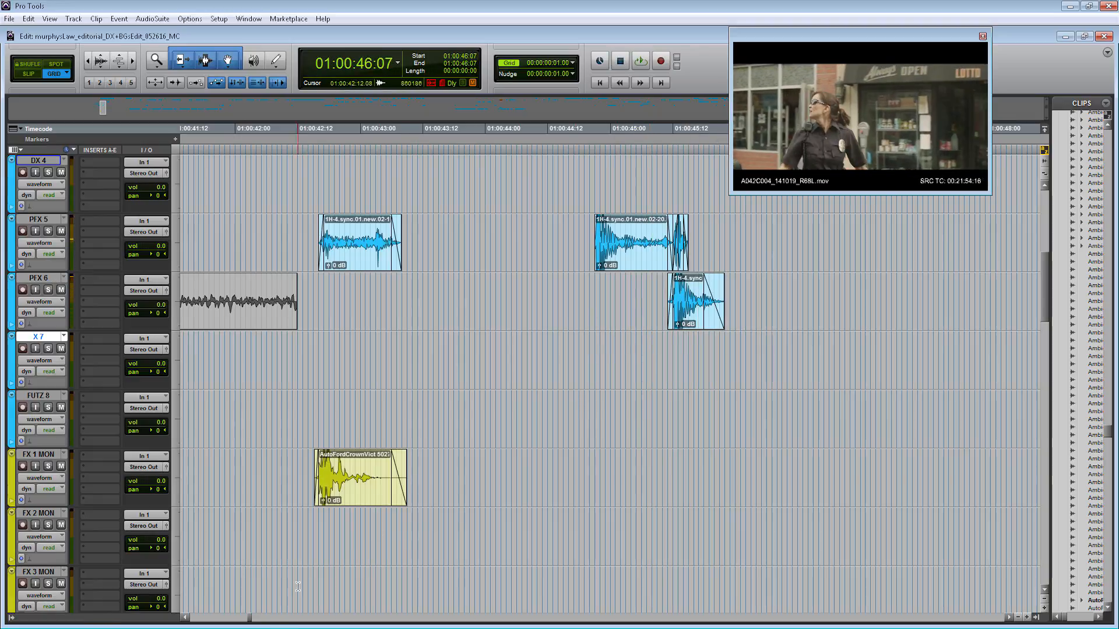
# Step: Switch to MetaDigger and audition the Crown Victoria exterior and interior door-close sounds
pyautogui.click(298, 628)
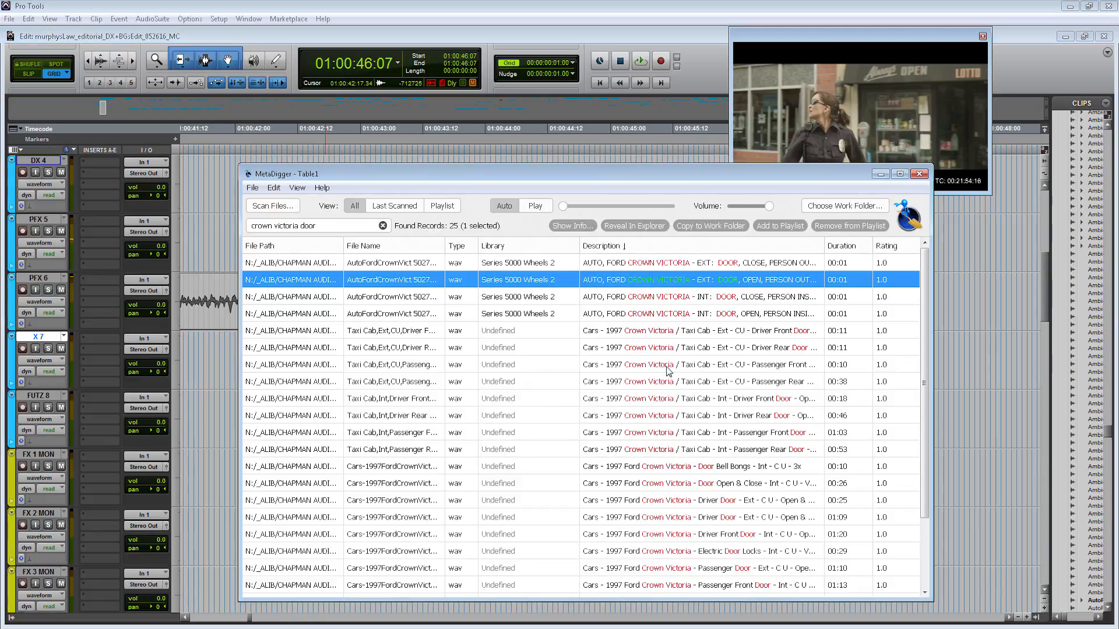
pyautogui.click(770, 300)
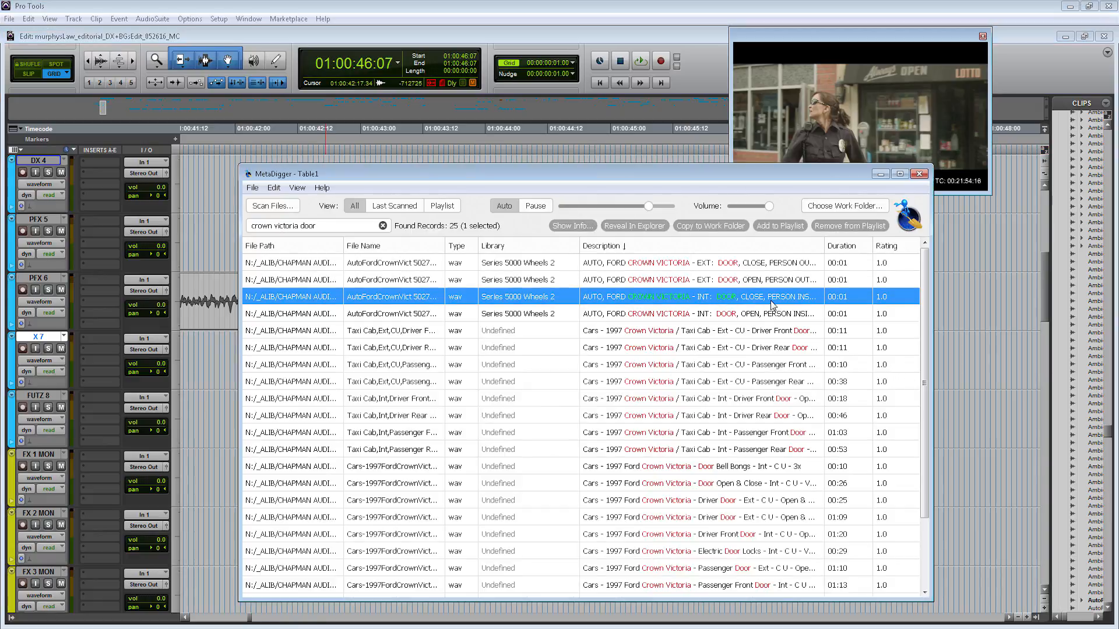
pyautogui.click(768, 267)
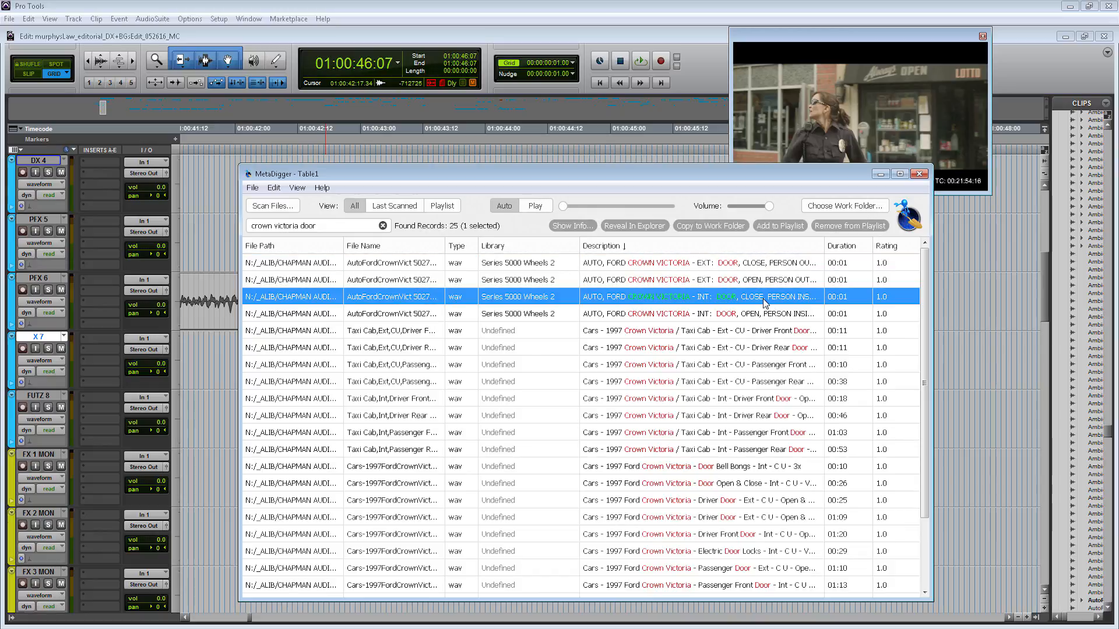
pyautogui.click(765, 299)
pyautogui.click(766, 263)
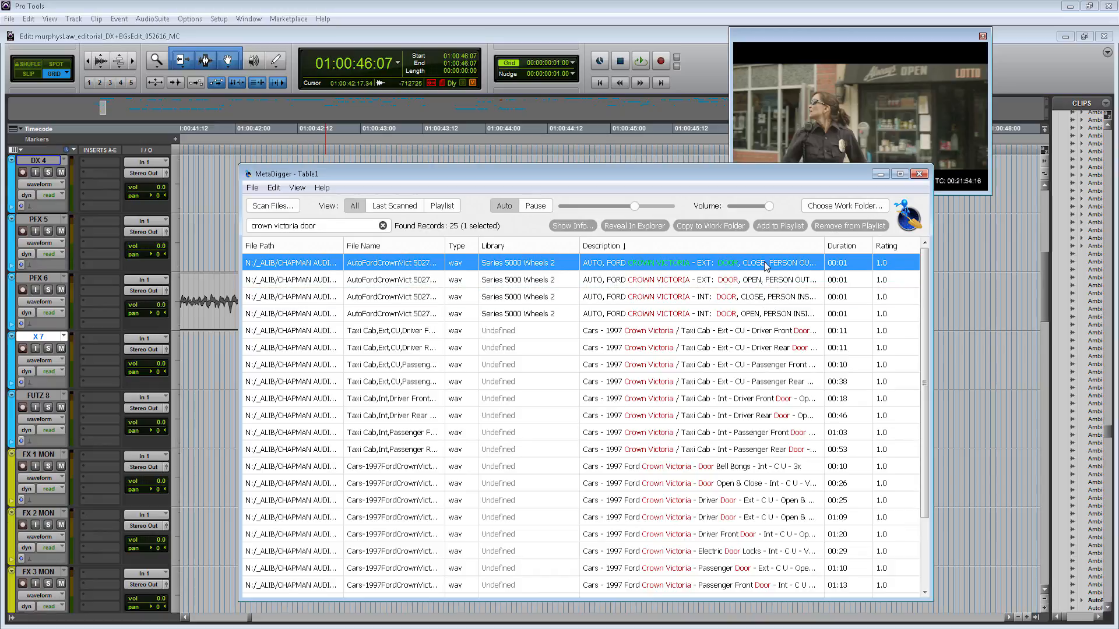
# Step: Bring the exterior Crown Victoria door-close sound into the Pro Tools session, placing its channels on FX 1 MON and FX 2 MON
pyautogui.rightClick(711, 266)
pyautogui.click(785, 282)
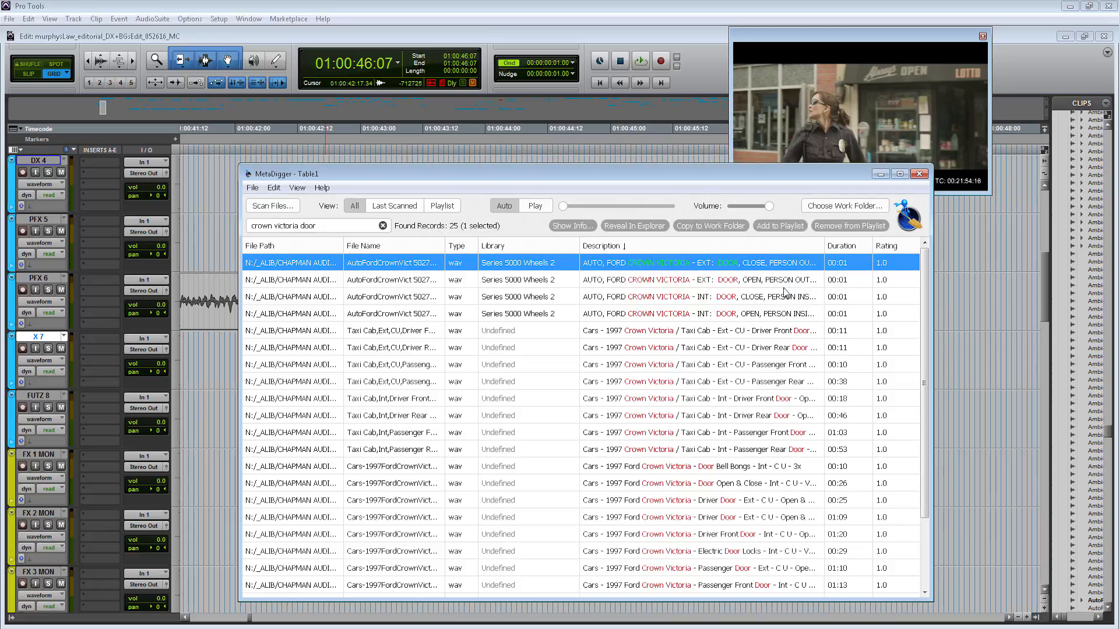
pyautogui.moveTo(852, 577); pyautogui.dragTo(474, 483)
pyautogui.click(679, 408)
pyautogui.scroll(3, 690, 531)
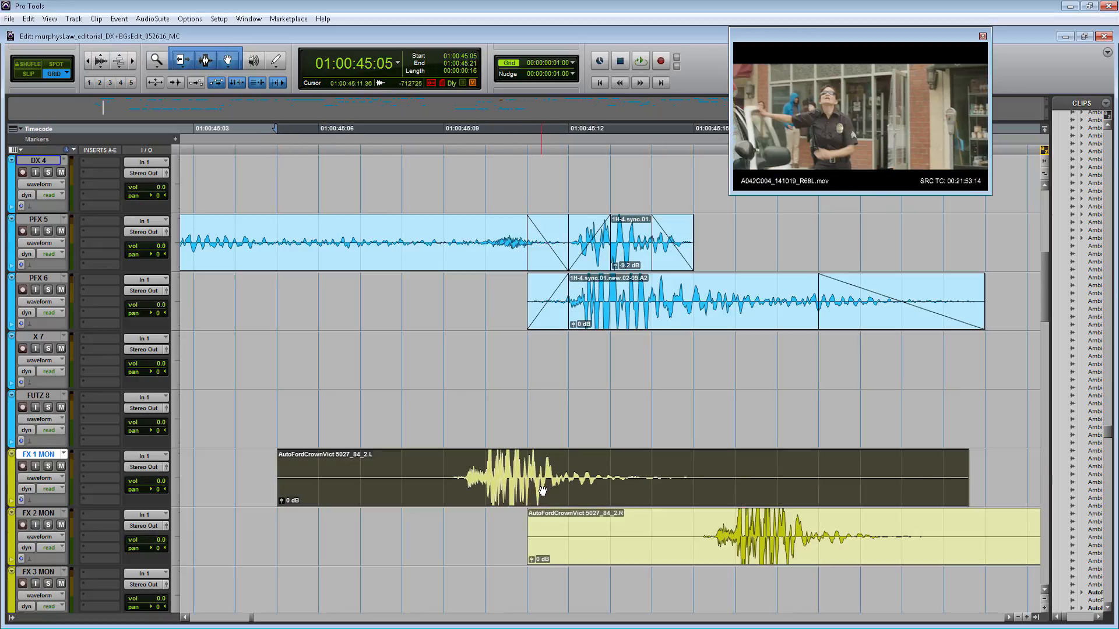
# Step: Move the left-channel door-close clip on FX 1 MON to 01:00:45:07 and delete the right-channel clip on FX 2 MON
pyautogui.moveTo(613, 485); pyautogui.dragTo(696, 485)
pyautogui.click(660, 554)
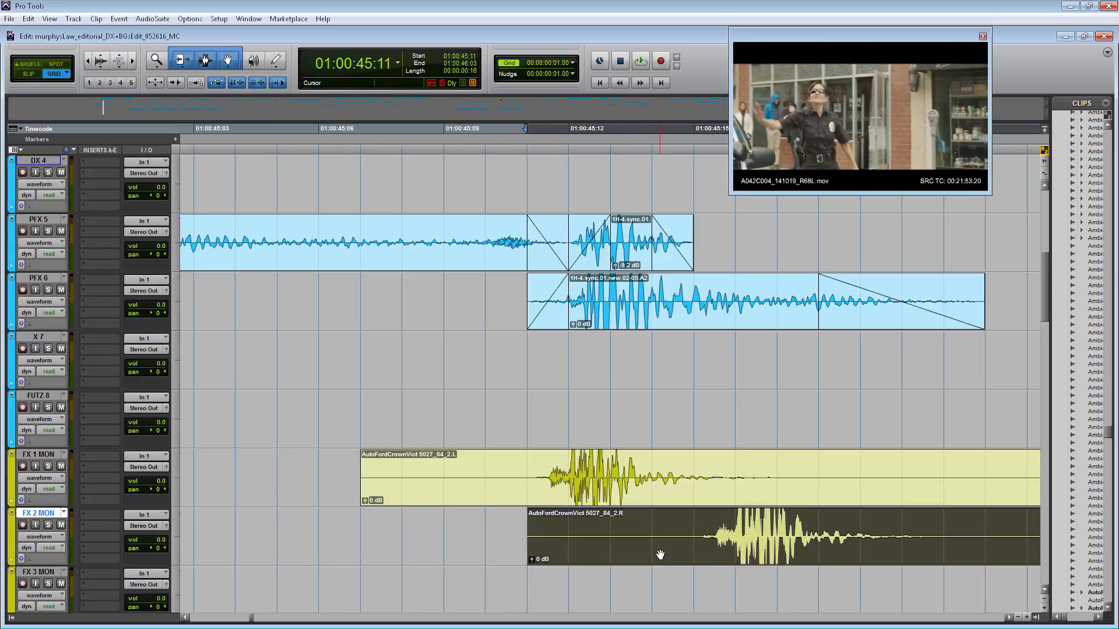
pyautogui.press('Delete')
# Step: Trim the door-close clip's start to 01:00:45:10, then in Slip mode move it slightly later to align with the production slam on PFX 6
pyautogui.moveTo(368, 468); pyautogui.dragTo(475, 472)
pyautogui.hotkey('ctrl', ']')
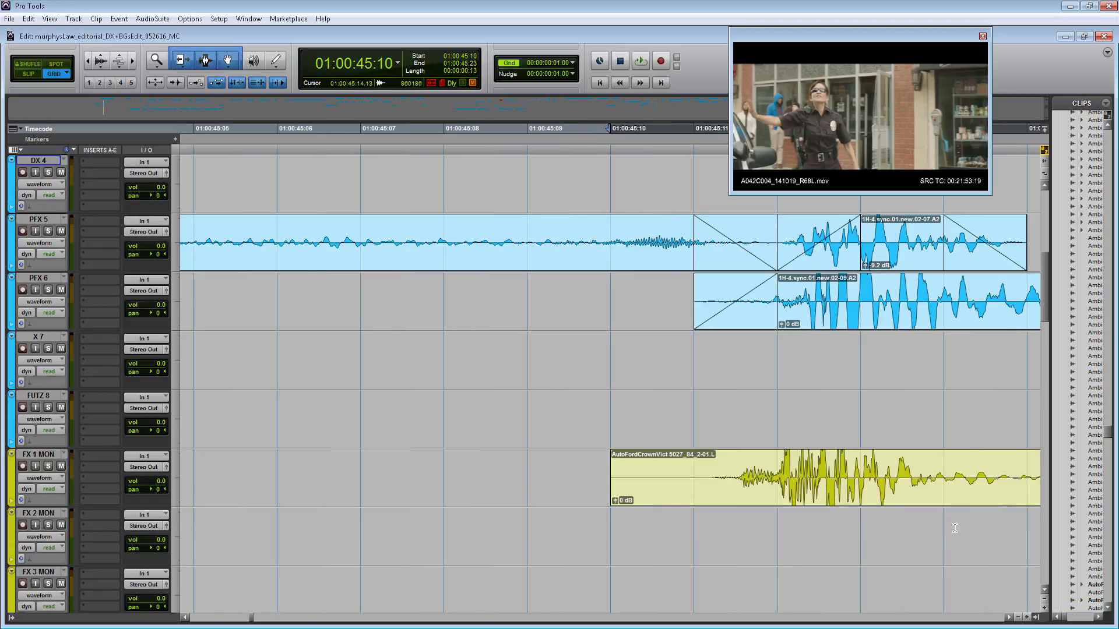
pyautogui.click(866, 512)
pyautogui.press('t')
pyautogui.click(29, 74)
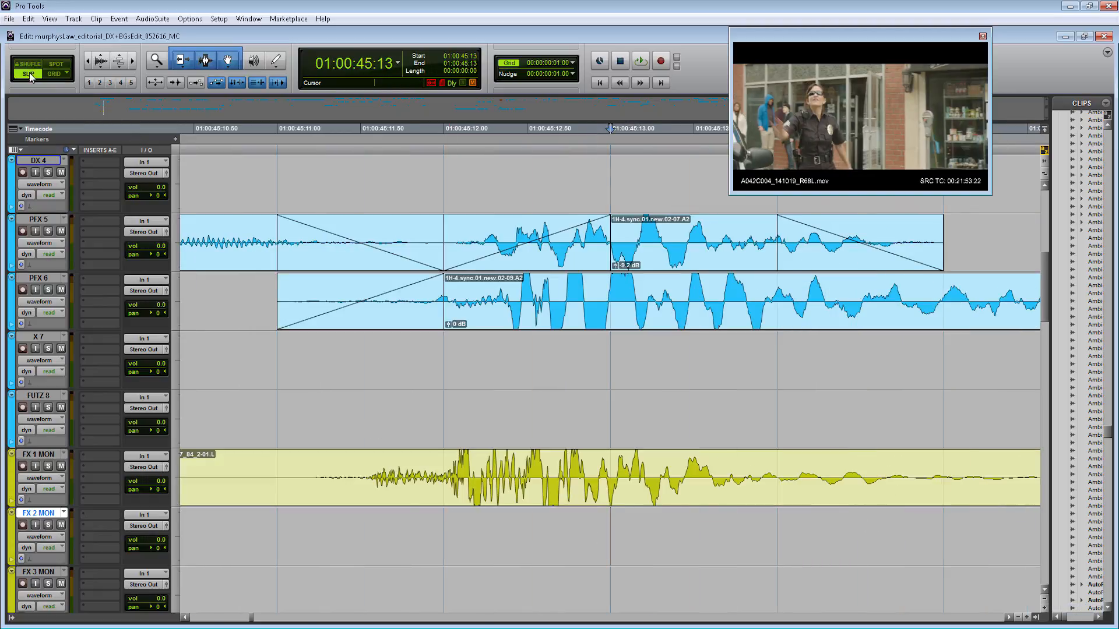
pyautogui.moveTo(544, 488); pyautogui.dragTo(597, 493)
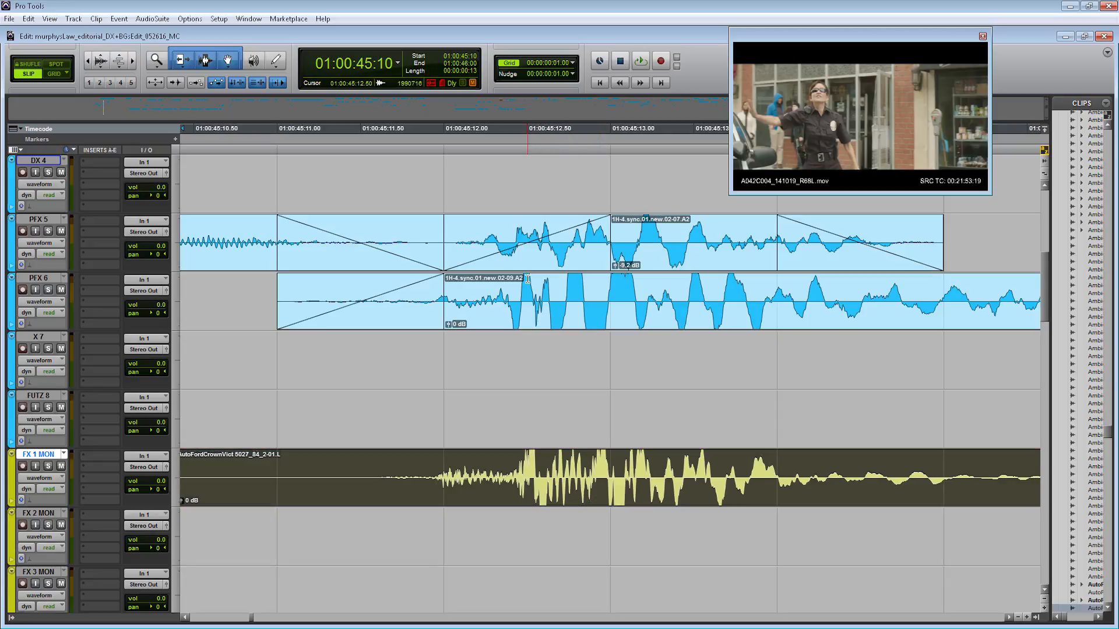
pyautogui.click(600, 429)
pyautogui.hotkey('ctrl', '[')
pyautogui.hotkey('ctrl', '[')
pyautogui.hotkey('ctrl', '[')
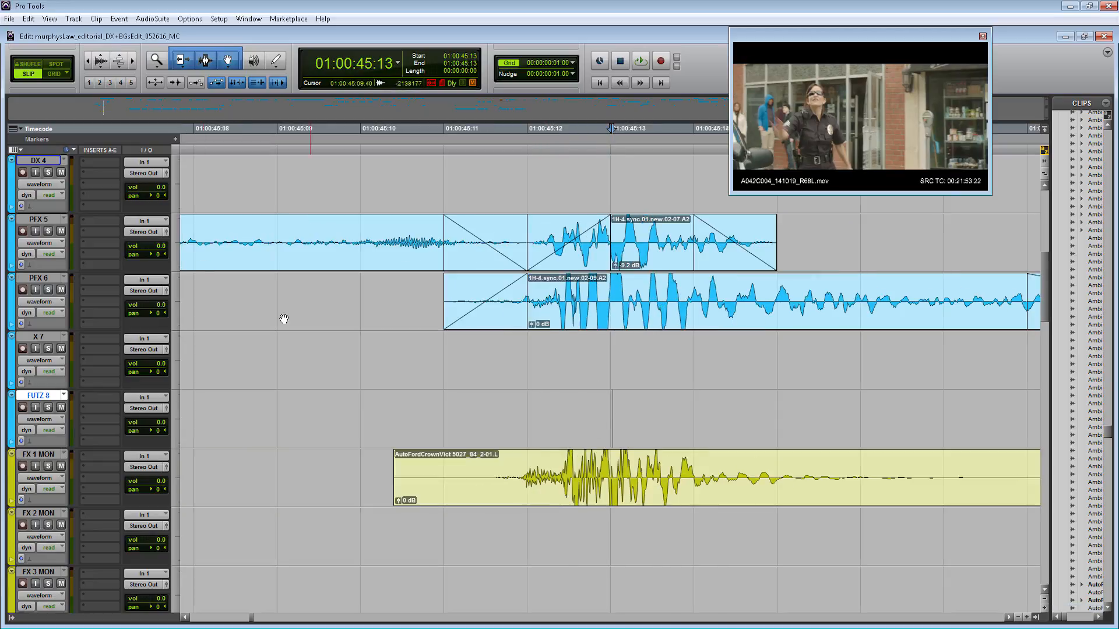
# Step: Return to Grid mode and trim the end of the door-close clip to 01:00:45:22, matching the PFX 6 clip's end
pyautogui.click(52, 73)
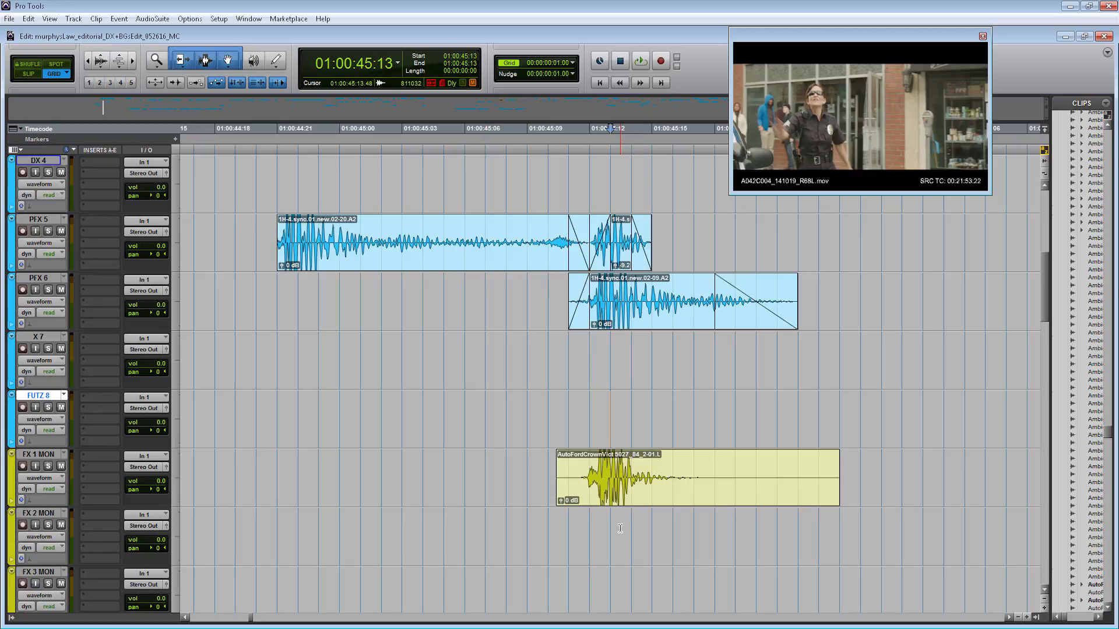
pyautogui.hotkey('ctrl', '[')
pyautogui.moveTo(726, 474); pyautogui.dragTo(703, 474)
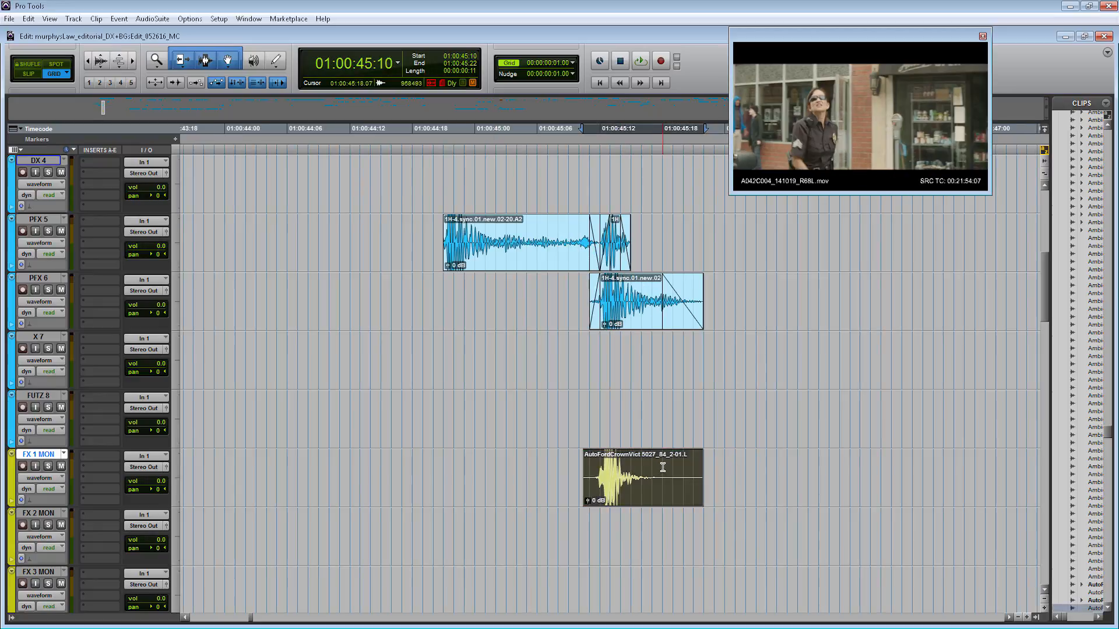
# Step: Fade the door-close clip on FX 1 MON out from 01:00:45:18 and in up to 01:00:45:11
pyautogui.click(661, 467)
pyautogui.press('g')
pyautogui.click(595, 466)
pyautogui.press('d')
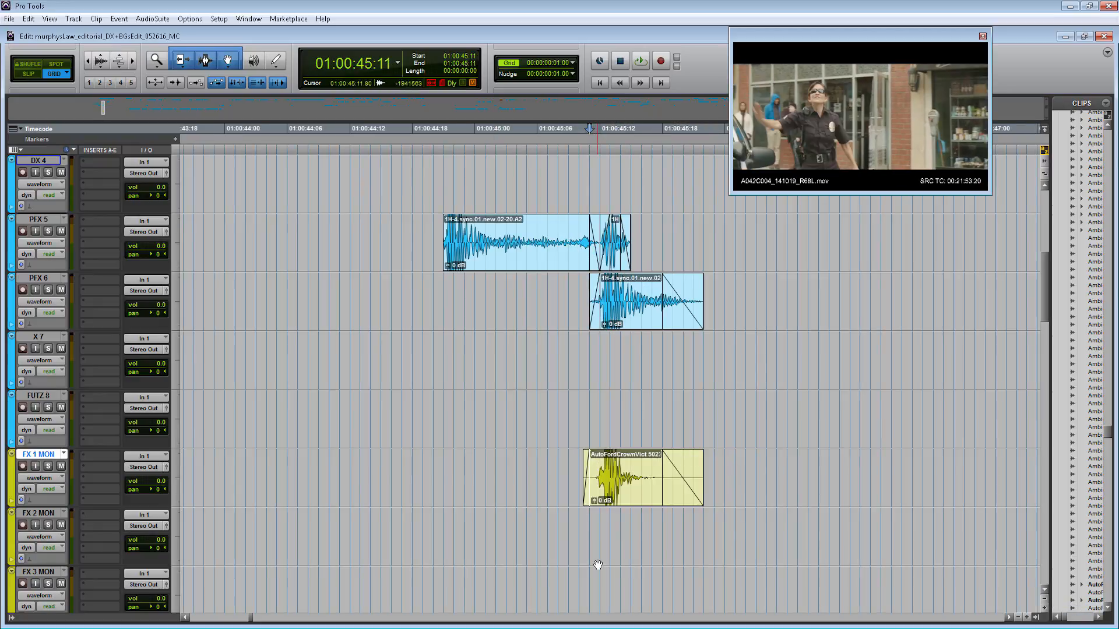
# Step: Play the door-close clip against picture and the production effects from 01:00:45:09
pyautogui.click(572, 524)
pyautogui.press('space')
pyautogui.hotkey('ctrl', '[')
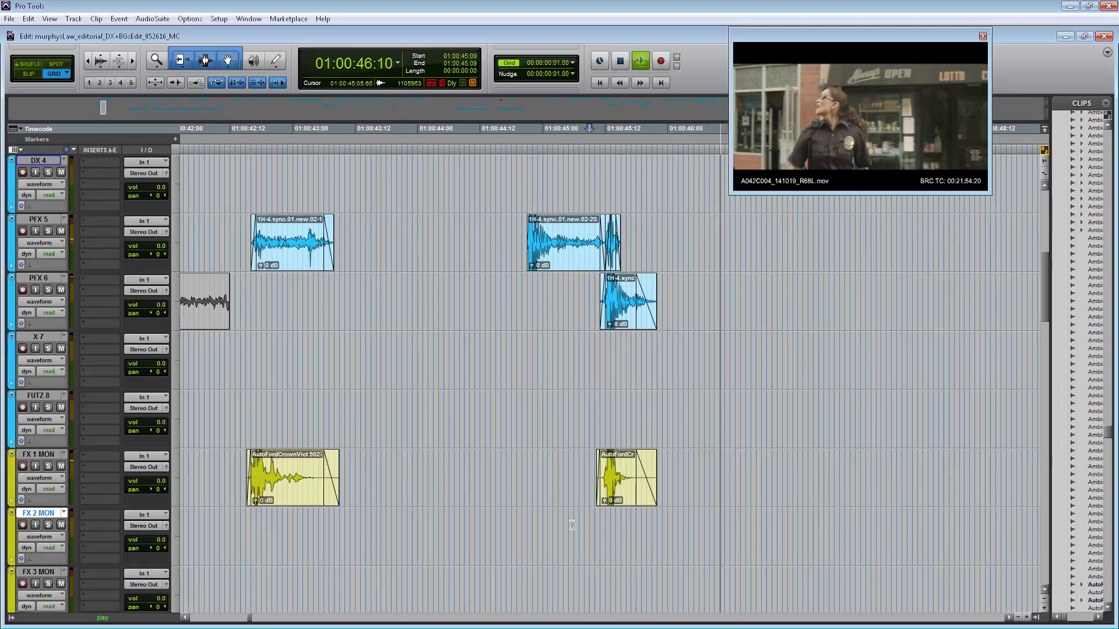
# Step: Play the door-close sounds against picture from 01:00:44:14
pyautogui.hotkey('ctrl', '[')
pyautogui.press('space')
pyautogui.click(551, 533)
pyautogui.press('space')
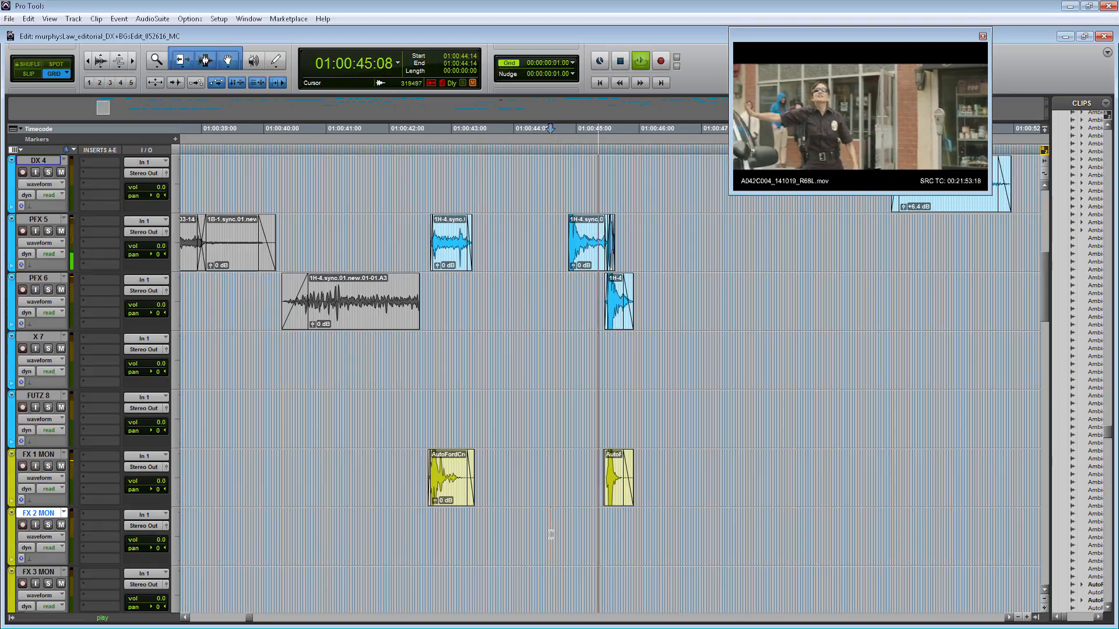
pyautogui.press('space')
# Step: Switch to MetaDigger and audition the three "Crown Victoria Door Close (From Front Of Door)" recordings at the end of the crown victoria door results
pyautogui.hotkey('ctrl', ']')
pyautogui.hotkey('ctrl', ']')
pyautogui.hotkey('ctrl', ']')
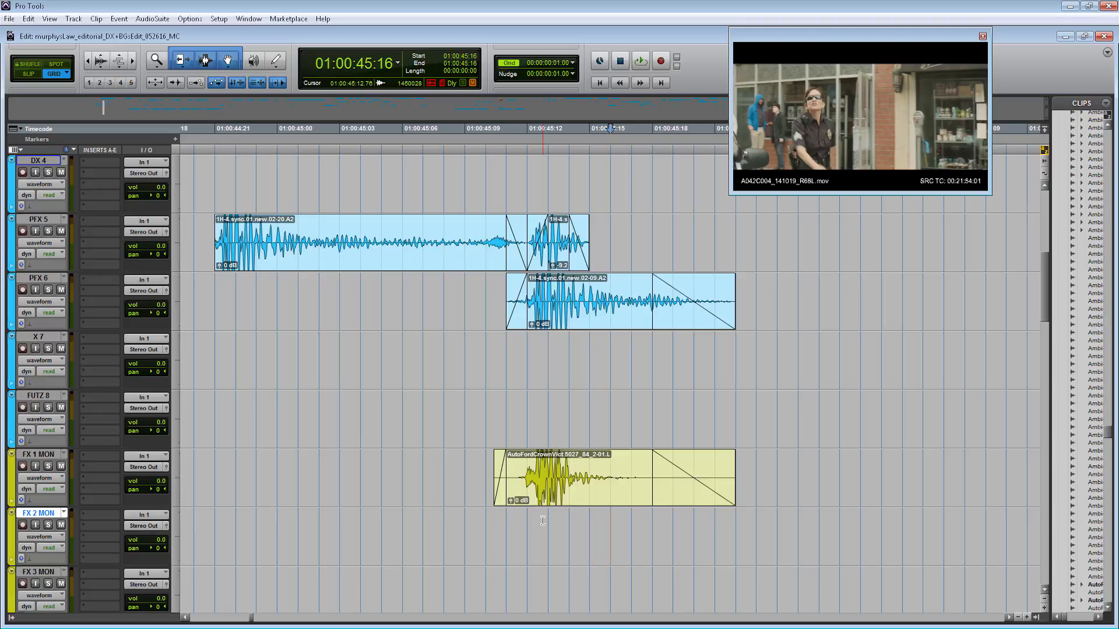
pyautogui.click(321, 628)
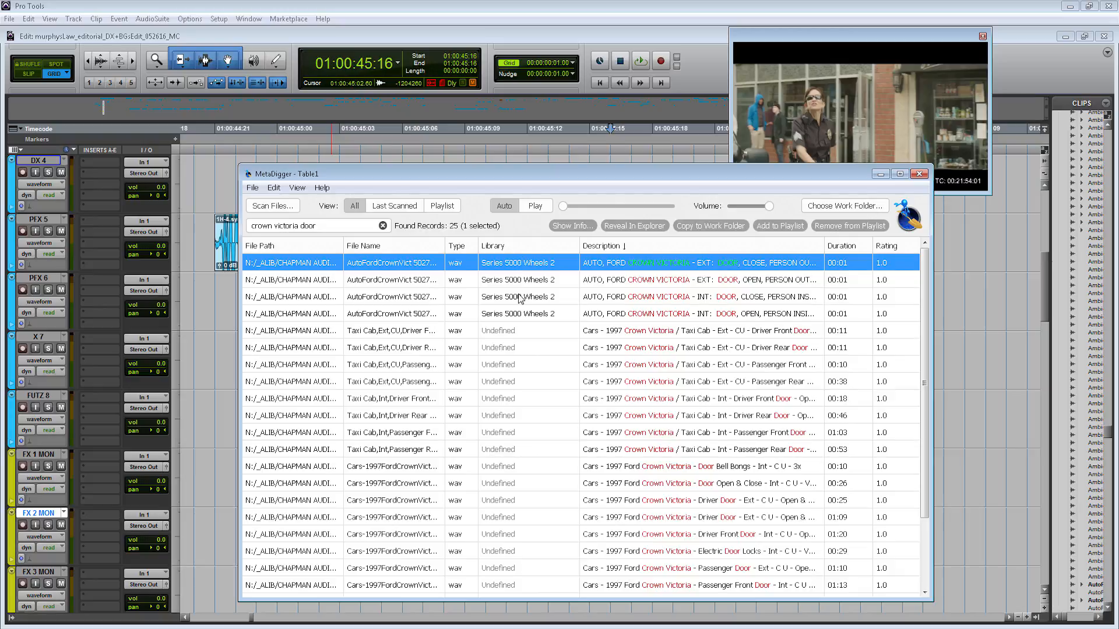
pyautogui.scroll(-3, 531, 281)
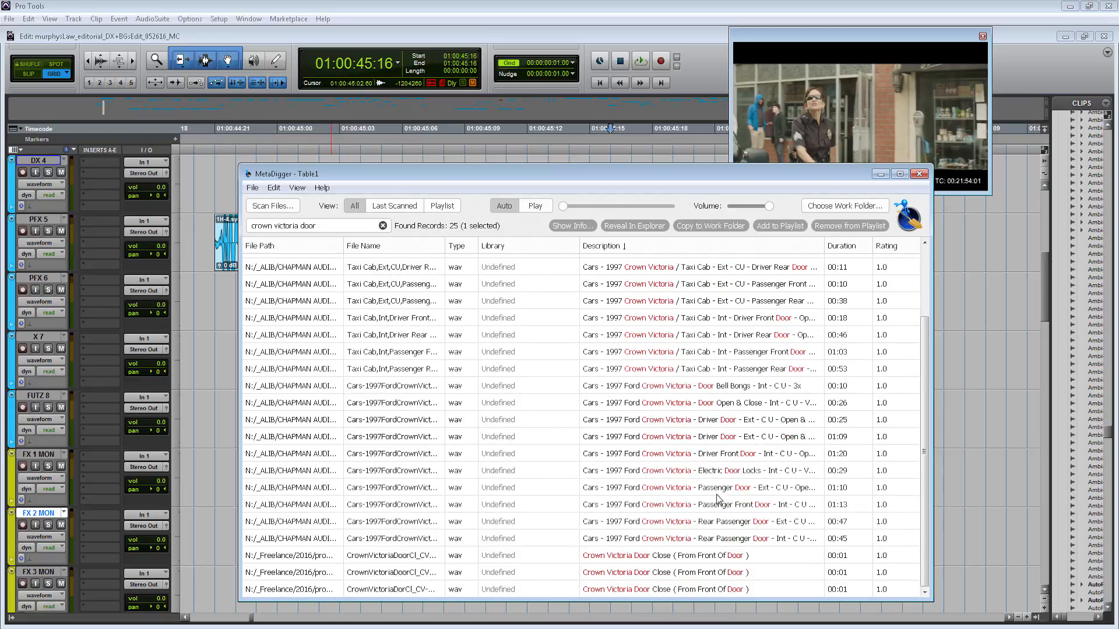
pyautogui.click(694, 558)
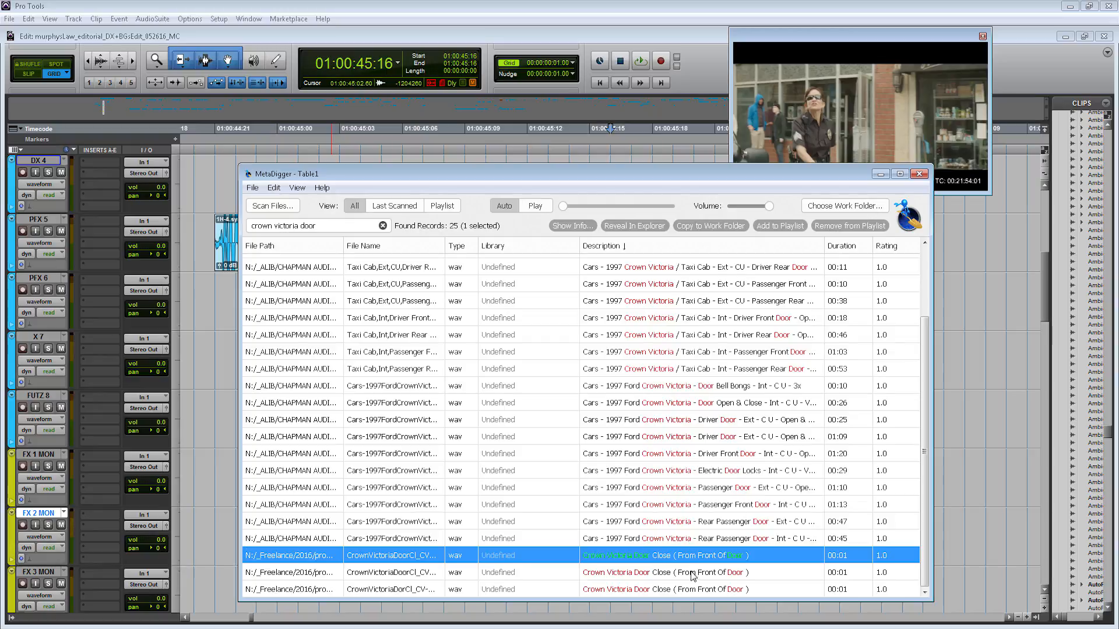
pyautogui.click(692, 575)
pyautogui.click(689, 587)
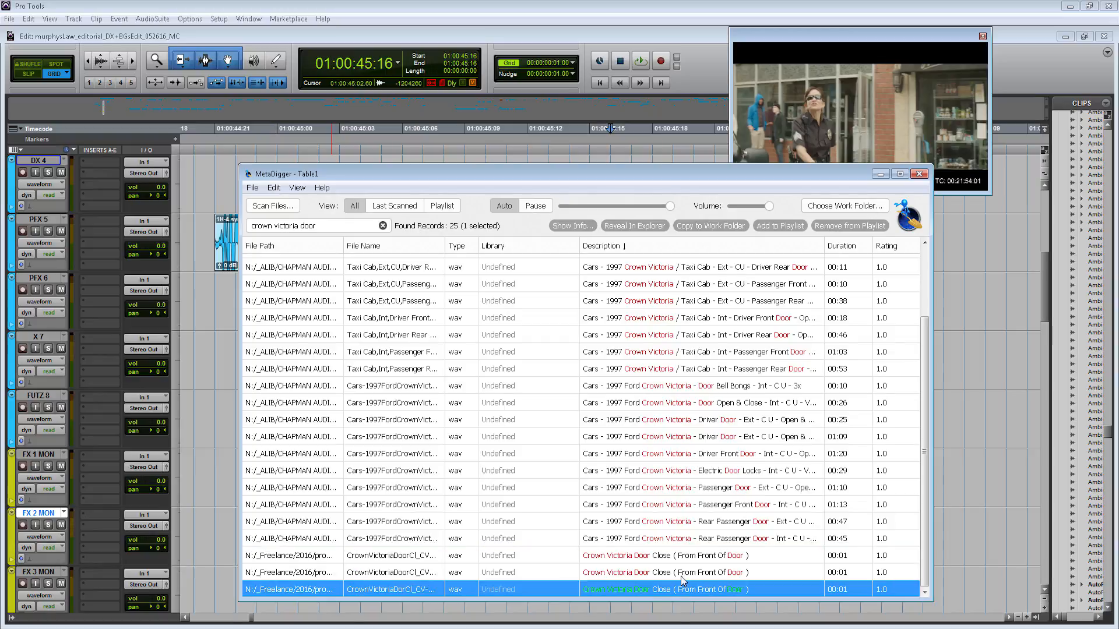
# Step: Reveal the second Crown Victoria Door Close file, CrownVictoriaDoorCl_CV-DC-H.M.wav, in Explorer and place it on FX 2 MON at 01:00:45:09
pyautogui.click(680, 576)
pyautogui.rightClick(651, 574)
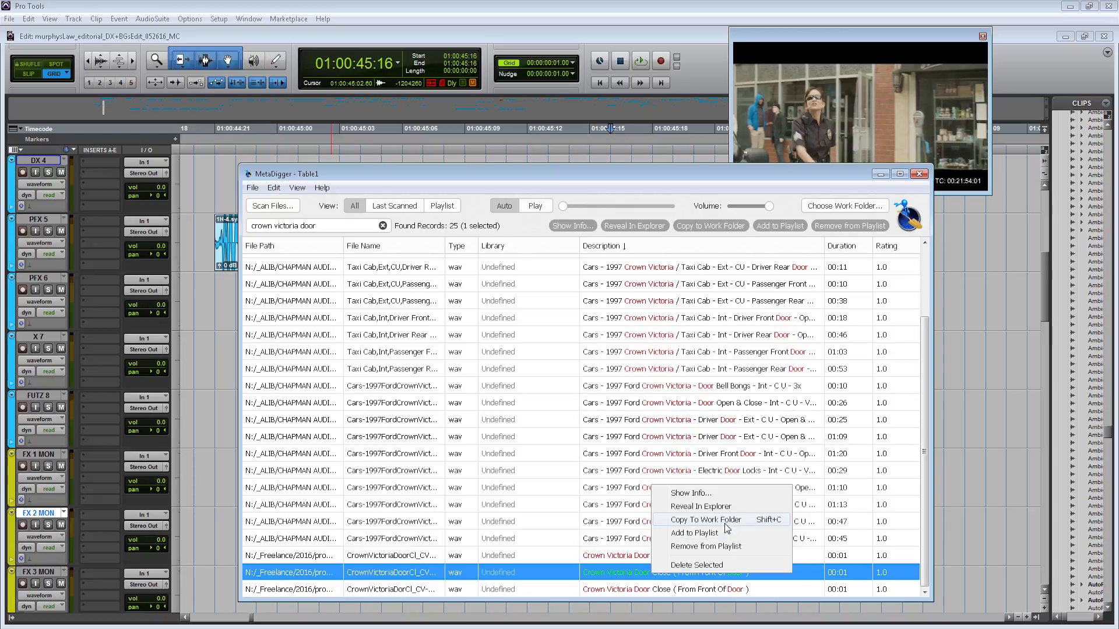
pyautogui.click(699, 506)
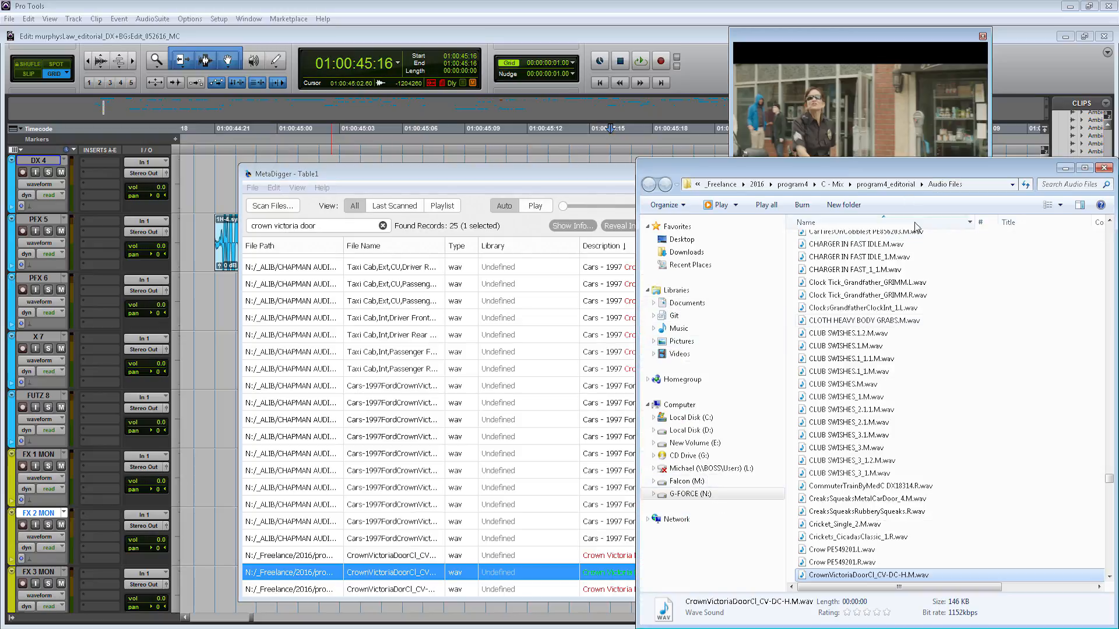
pyautogui.moveTo(864, 576); pyautogui.dragTo(469, 540)
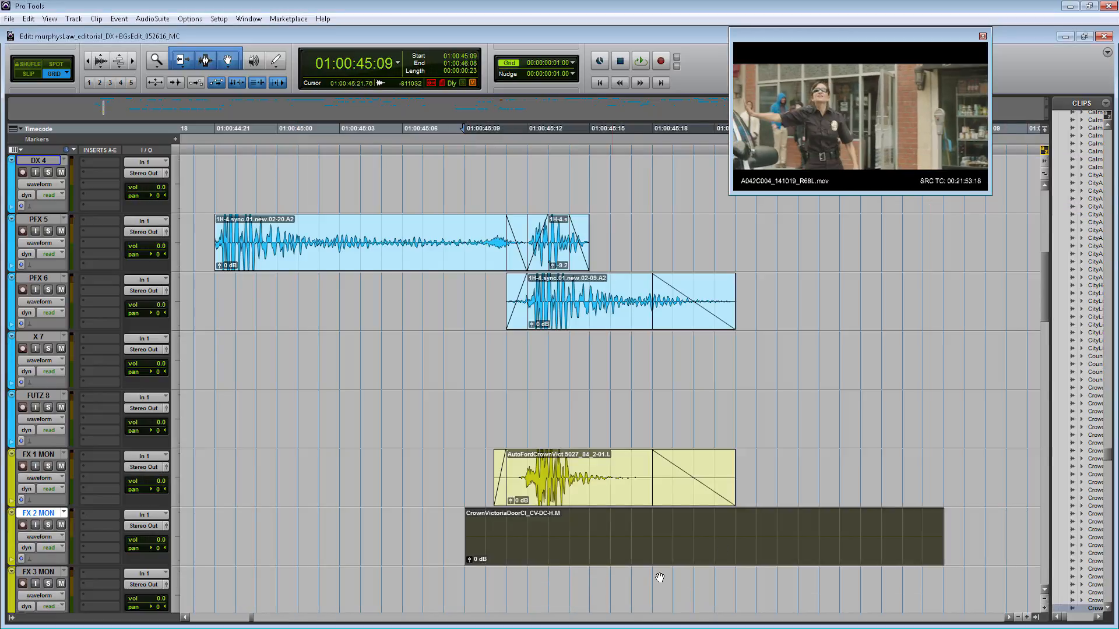
# Step: In Slip mode, move the new door-close clip on FX 2 MON slightly later to 01:00:45:10, aligning its slam with the FX 1 MON clip
pyautogui.click(563, 577)
pyautogui.scroll(-3, 563, 577)
pyautogui.press('t')
pyautogui.click(569, 424)
pyautogui.press('t')
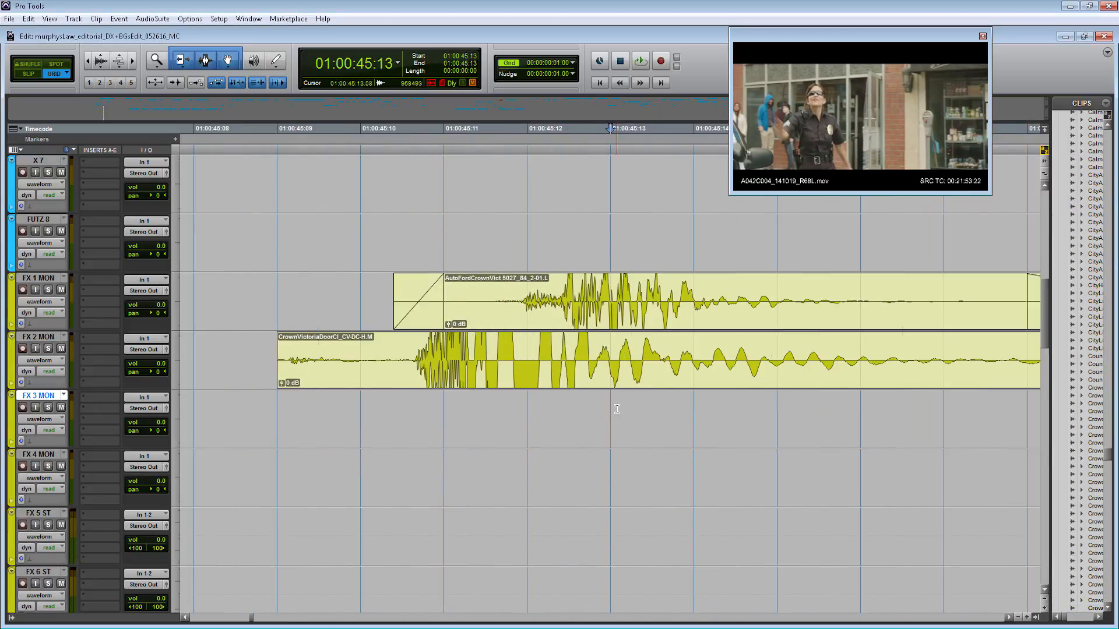
pyautogui.press('F2')
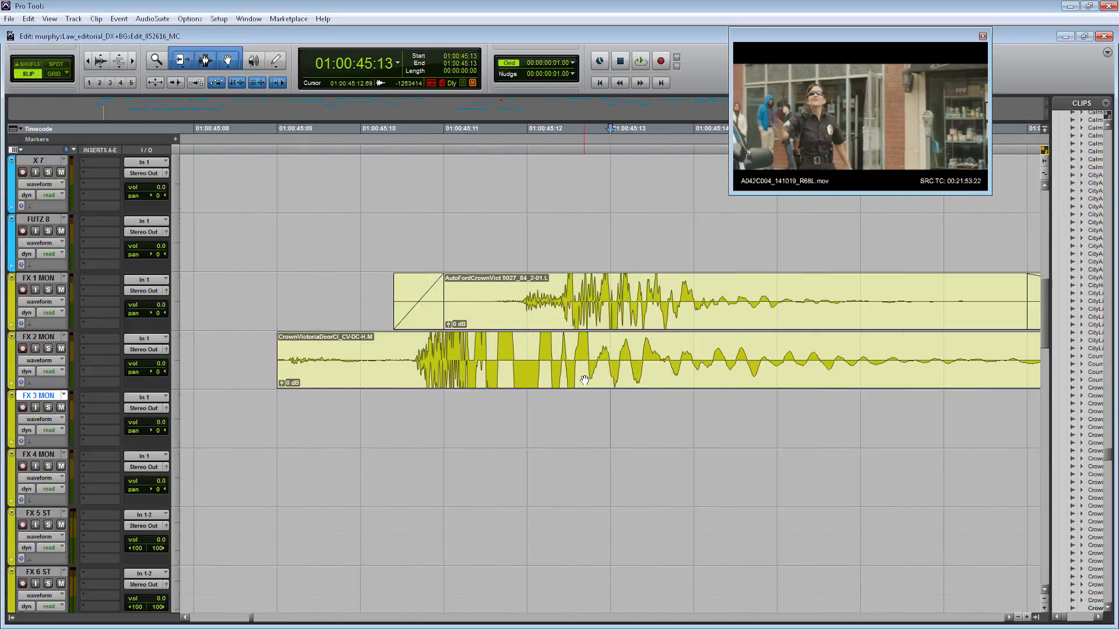
pyautogui.moveTo(584, 380)
pyautogui.mouseDown()
pyautogui.moveTo(786, 381)
pyautogui.moveTo(604, 387)
pyautogui.mouseUp()
pyautogui.click(569, 424)
pyautogui.press('t')
pyautogui.press('t')
pyautogui.press('t')
pyautogui.click(676, 381)
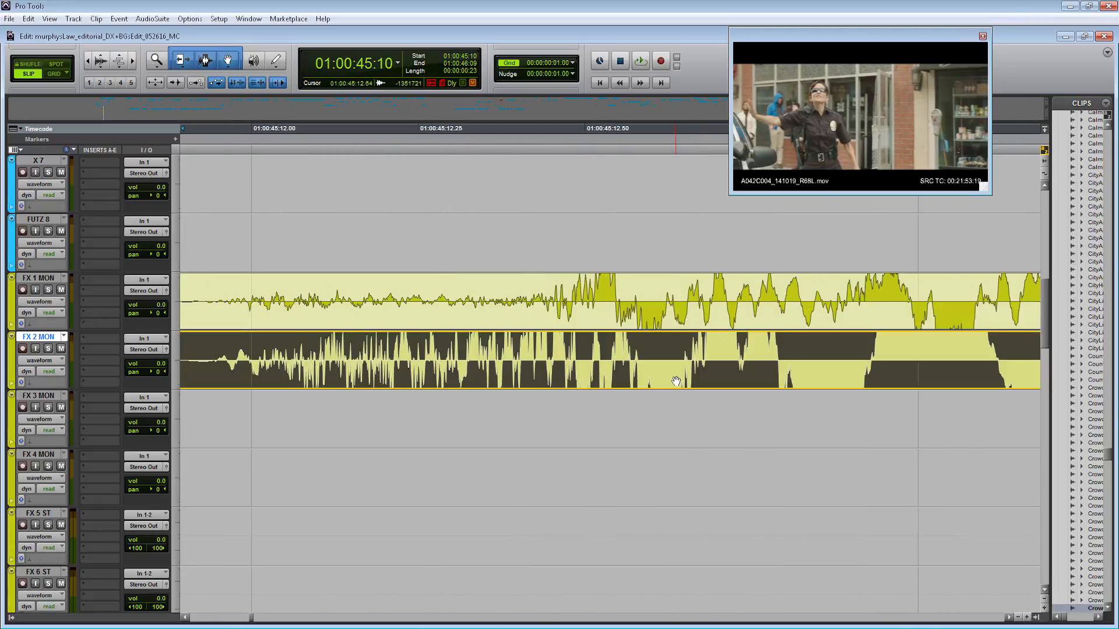
# Step: Play the two layered door-close clips against picture from 01:00:44:22
pyautogui.click(595, 411)
pyautogui.press('r')
pyautogui.press('r')
pyautogui.press('r')
pyautogui.press('r')
pyautogui.press('r')
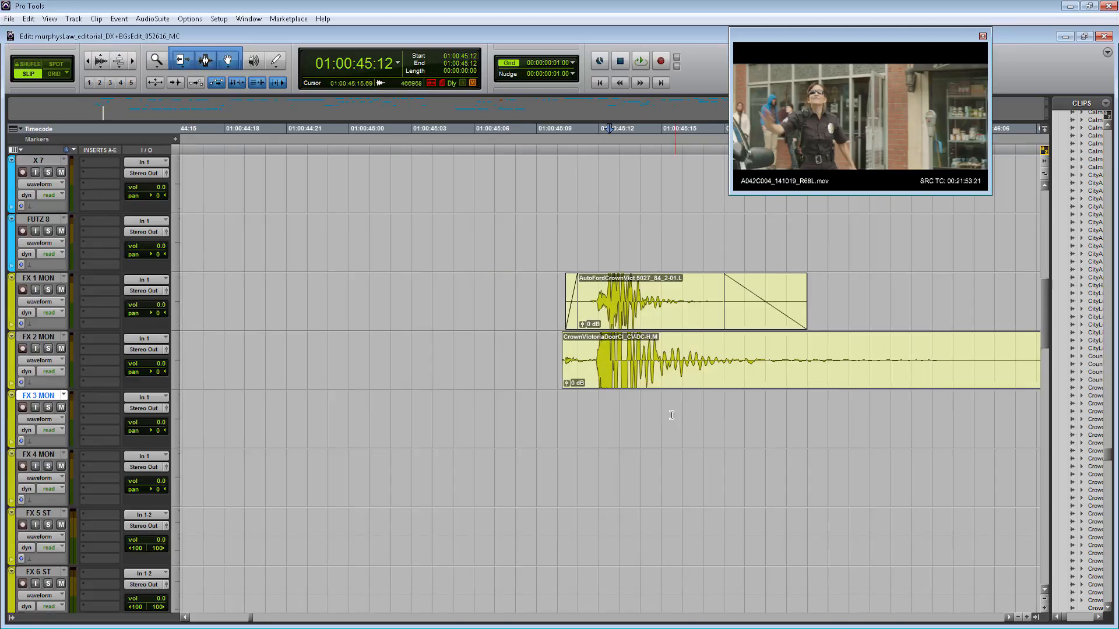
pyautogui.press('r')
pyautogui.press('r')
pyautogui.click(536, 401)
pyautogui.press('space')
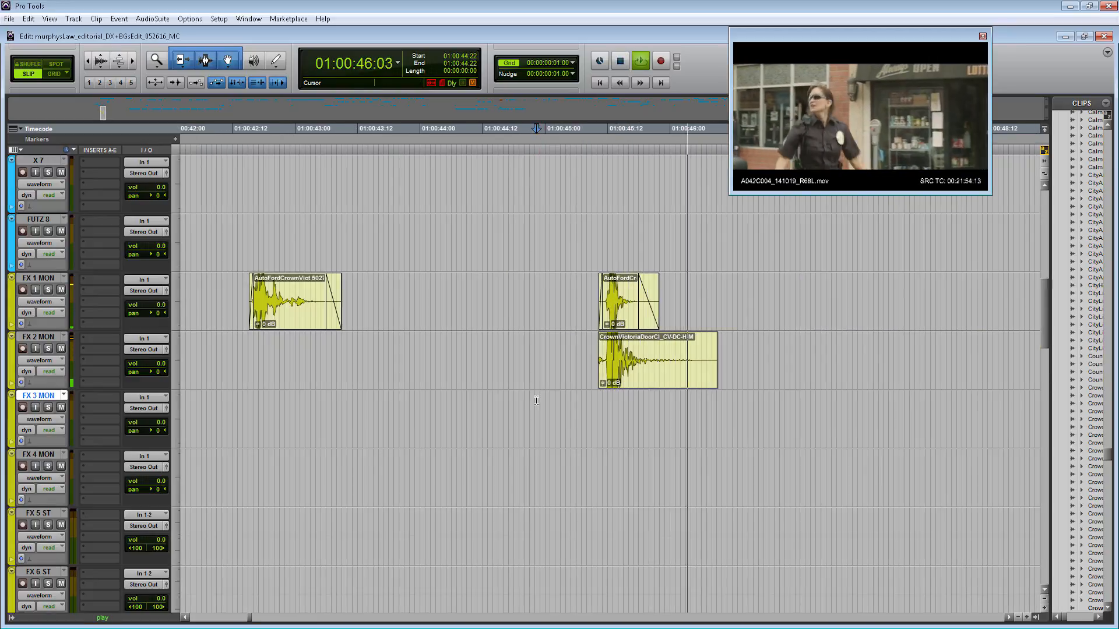
pyautogui.press('space')
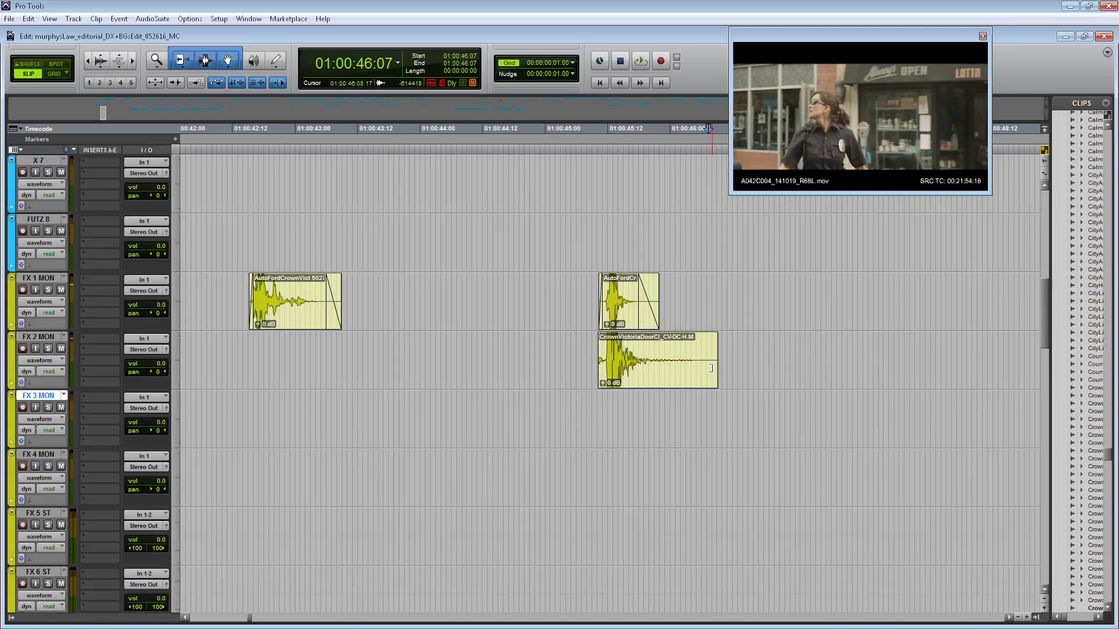
# Step: Trim the quiet tail off the door-close clip on FX 2 MON and fade its end out
pyautogui.moveTo(711, 369); pyautogui.dragTo(674, 369)
pyautogui.click(664, 351)
pyautogui.press('g')
# Step: Fade the FX 2 MON door-close clip in up to 01:00:45:11
pyautogui.click(616, 405)
pyautogui.press('t')
pyautogui.press('t')
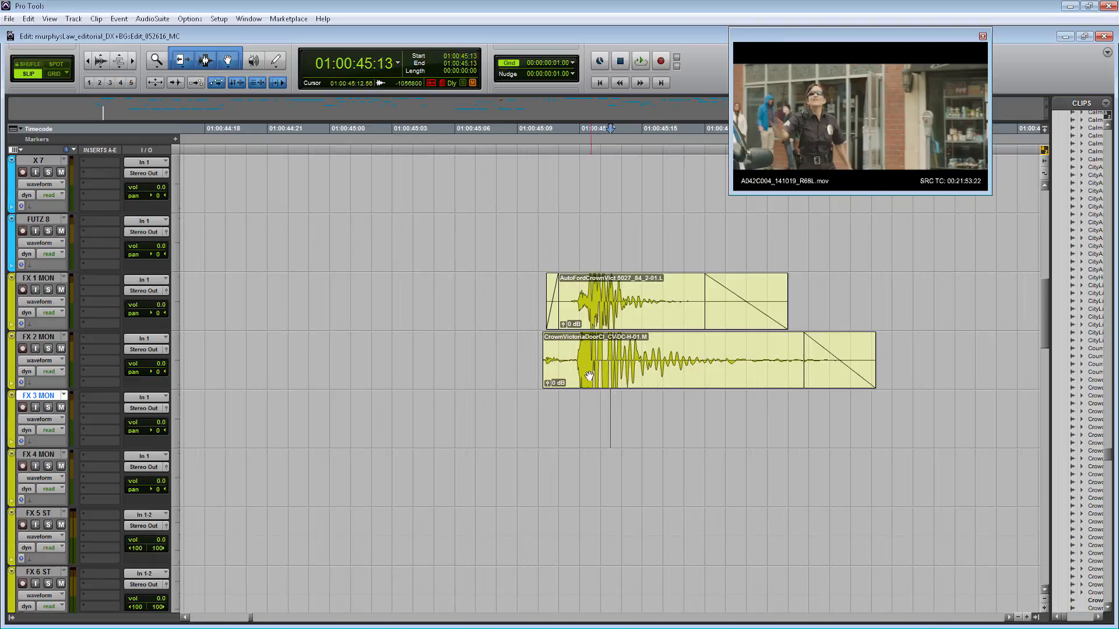
pyautogui.click(568, 343)
pyautogui.press('d')
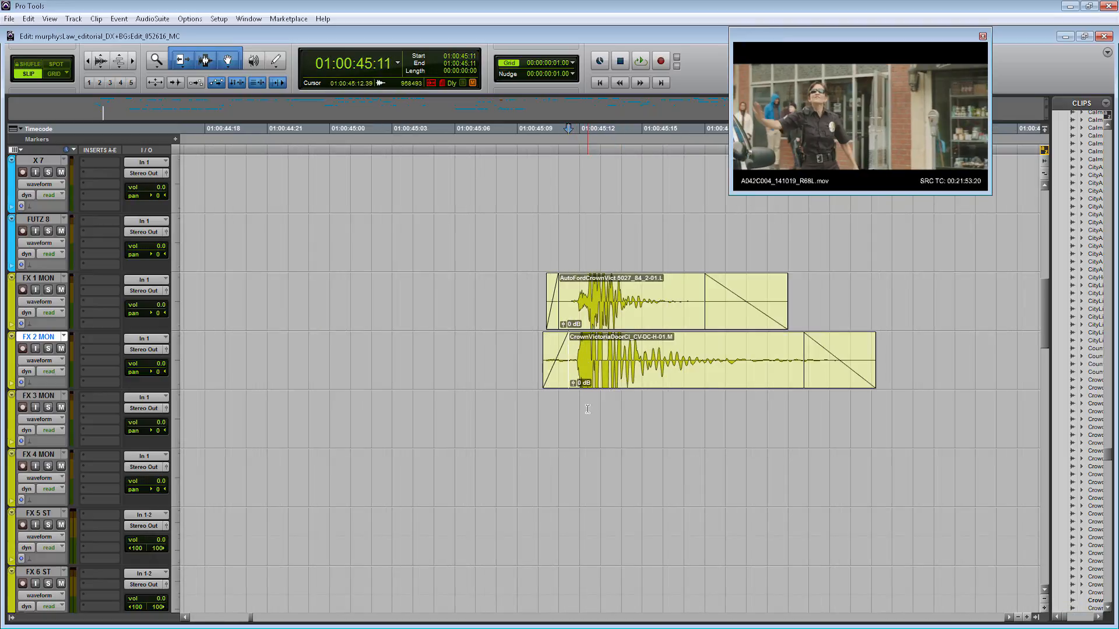
# Step: Play the car door opening and the layered door close against picture from 01:00:42:13
pyautogui.click(584, 410)
pyautogui.press('r')
pyautogui.press('r')
pyautogui.press('r')
pyautogui.press('r')
pyautogui.click(514, 358)
pyautogui.press('space')
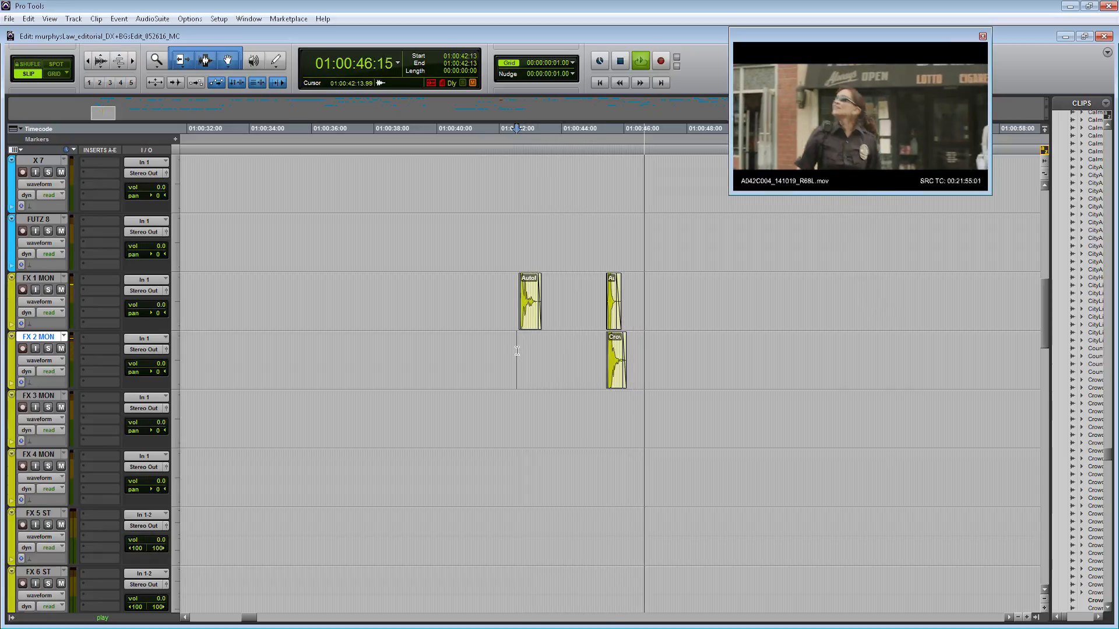
pyautogui.press('space')
# Step: Check the picture between the door sounds at 01:00:43:16 and 01:00:44:15, and play on from after the door close
pyautogui.click(551, 355)
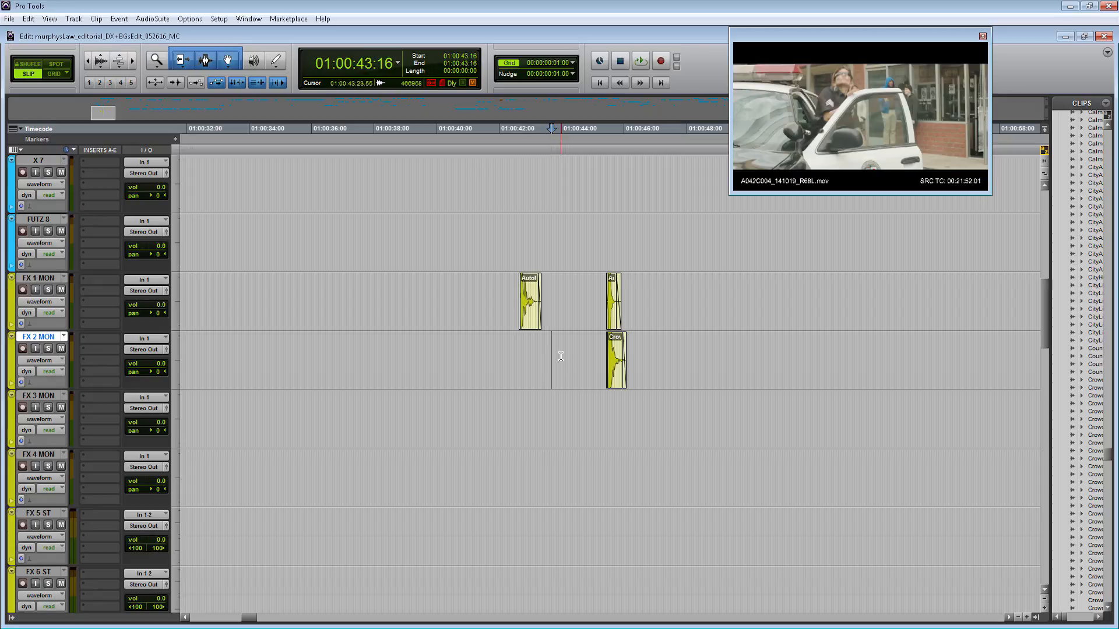
pyautogui.moveTo(535, 347); pyautogui.dragTo(581, 347)
pyautogui.click(581, 348)
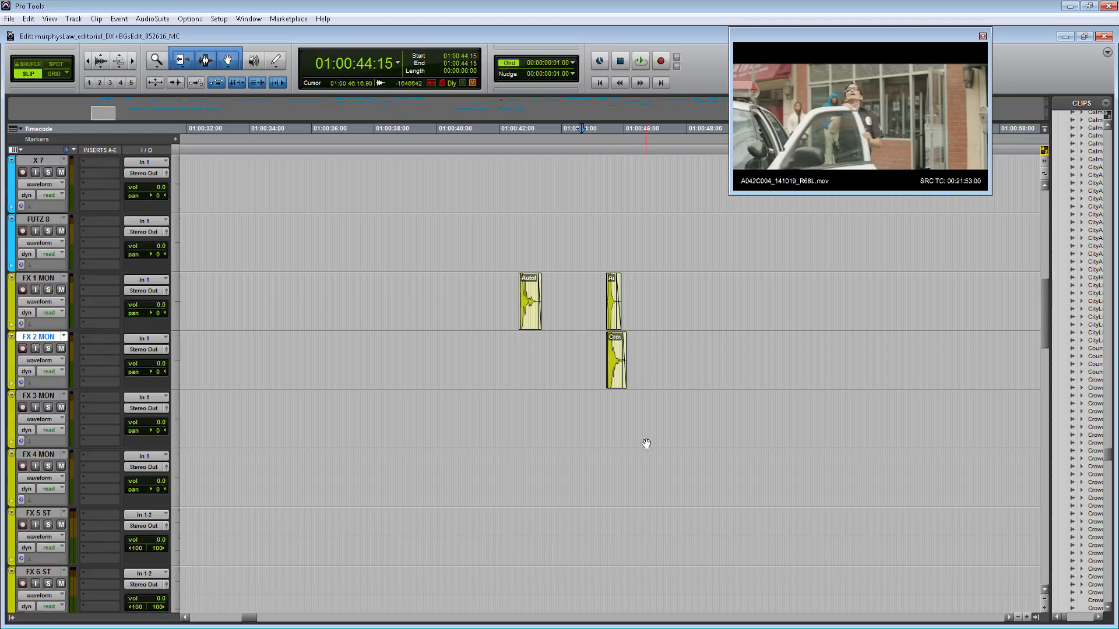
pyautogui.click(627, 410)
pyautogui.press('space')
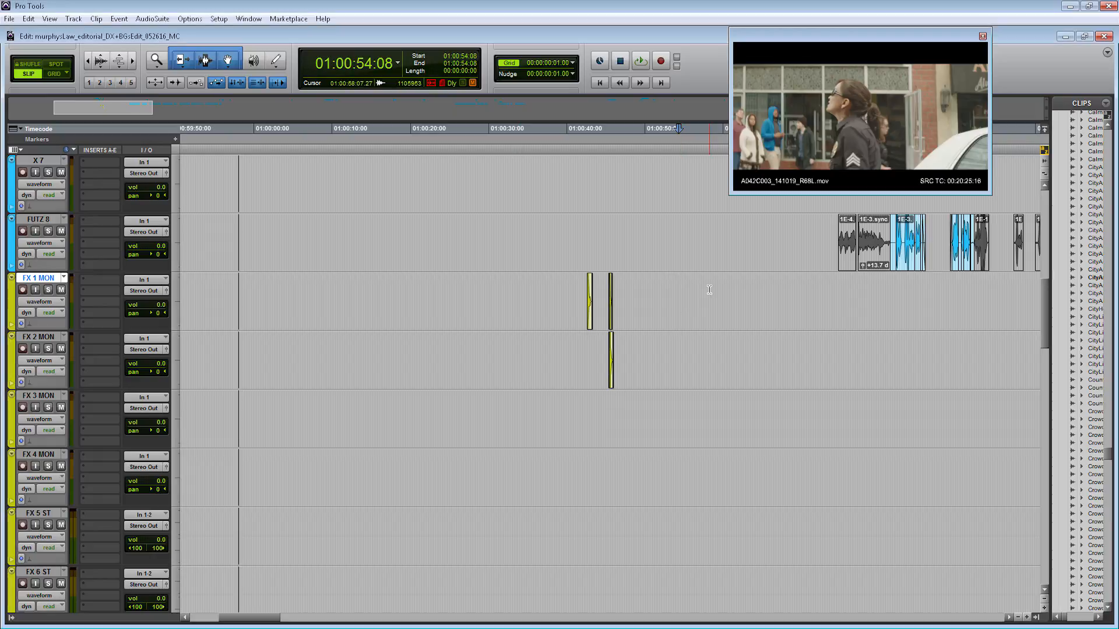
# Step: Switch to MetaDigger and search the sound library for "helicopter approach"
pyautogui.hotkey('alt', 'Tab')
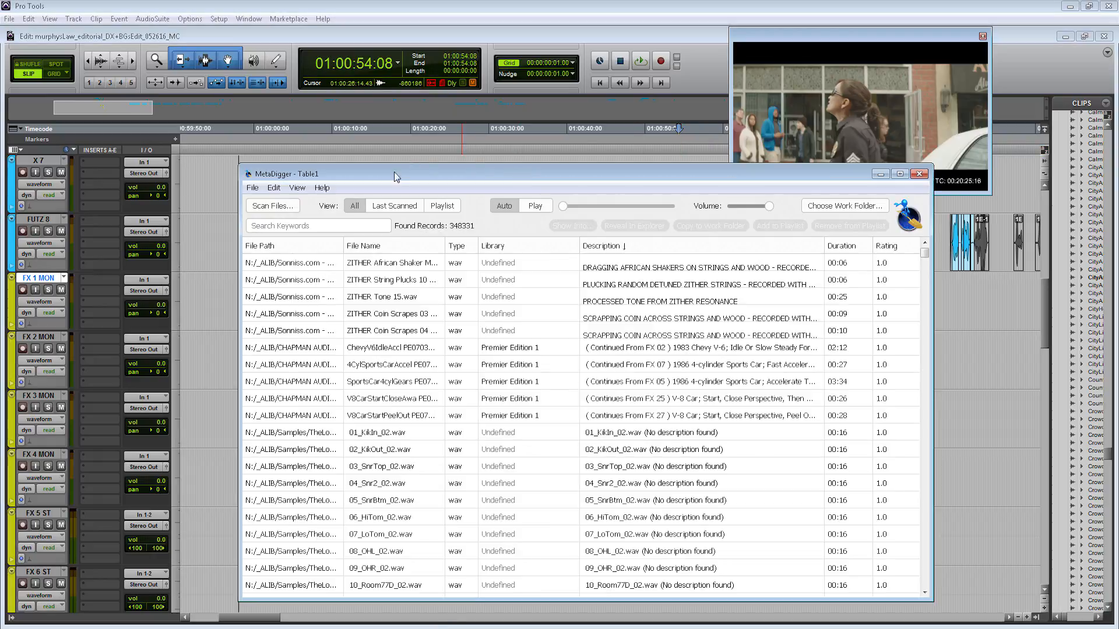
pyautogui.click(312, 227)
pyautogui.write('hell')
pyautogui.press('Return')
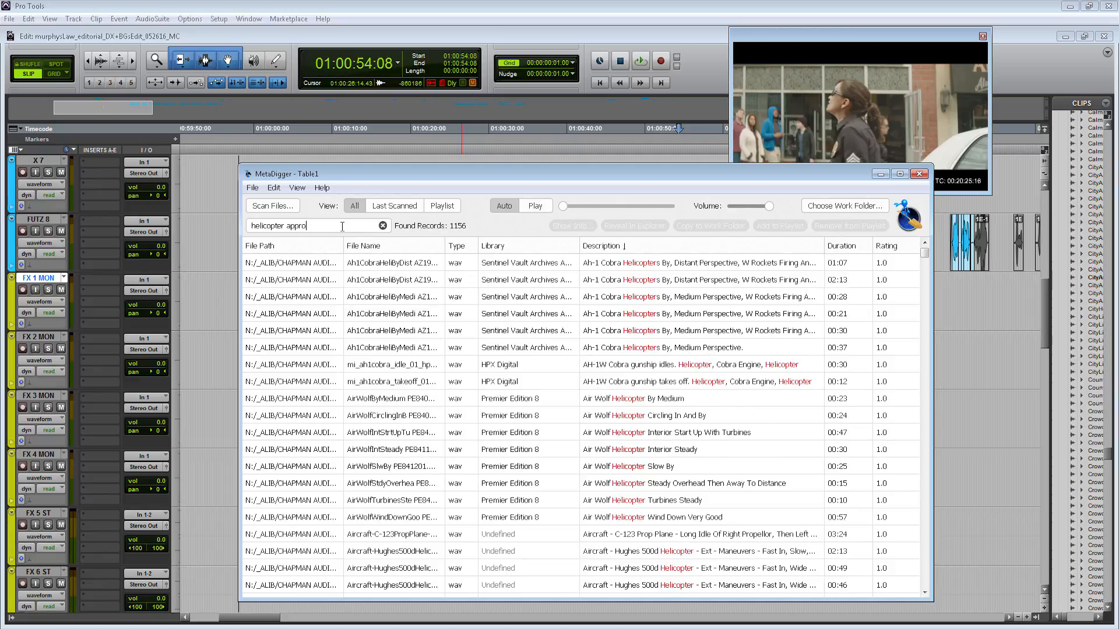
pyautogui.press('Return')
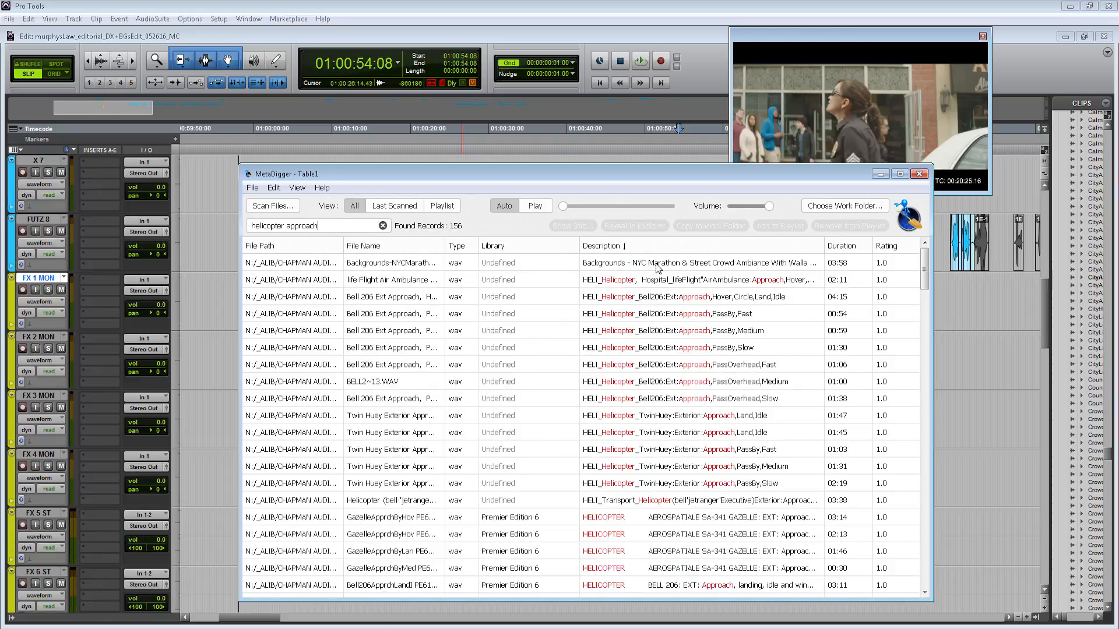
# Step: Audition the NYC Marathon background, the Bell 206 approach with hover, circle, land and idle, and the slow Bell 206 pass-by
pyautogui.click(657, 266)
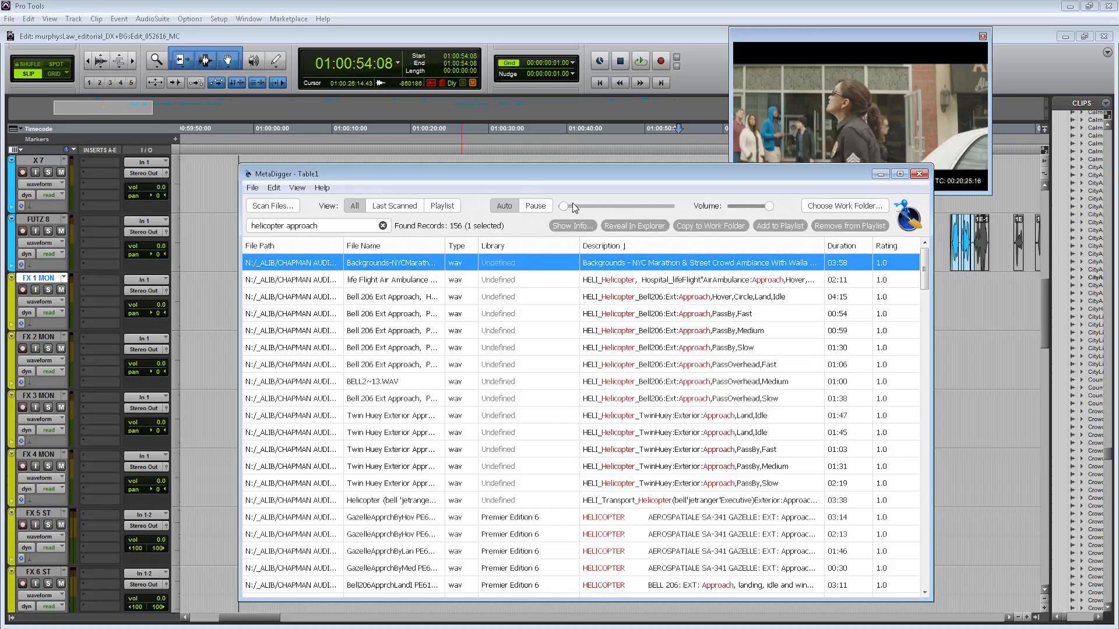
pyautogui.click(736, 299)
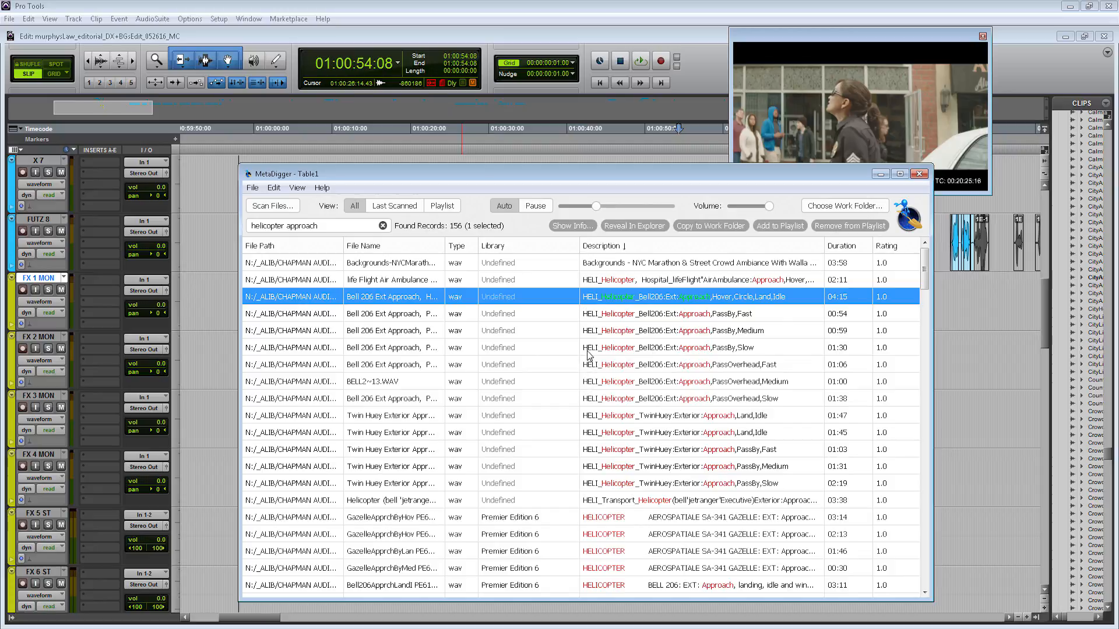
pyautogui.press('space')
pyautogui.click(697, 347)
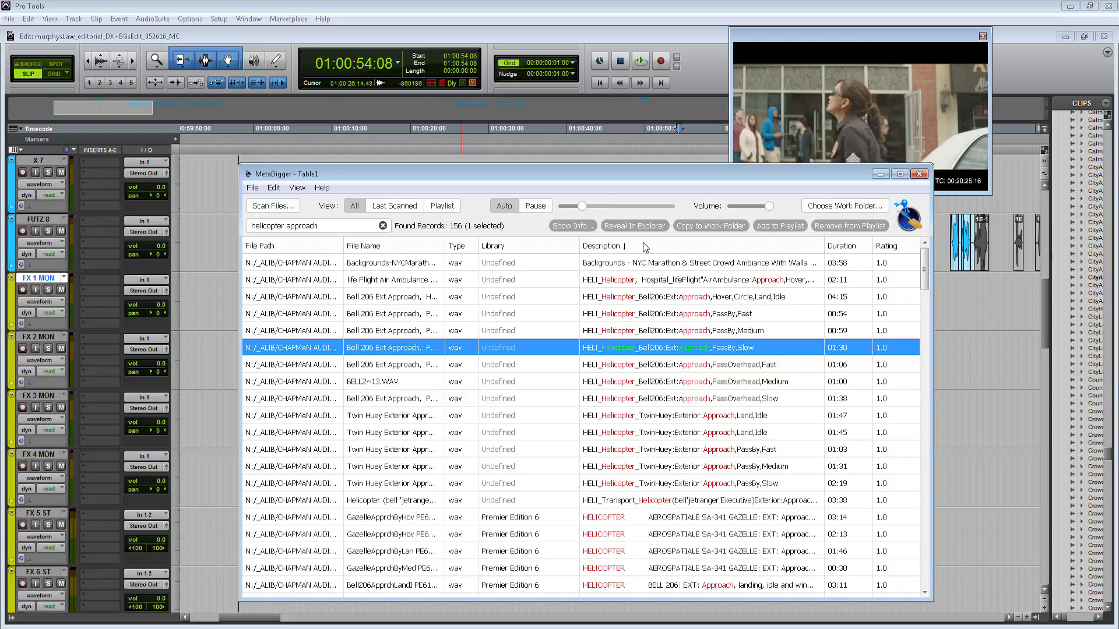
pyautogui.press('space')
# Step: Reveal the slow Bell 206 Ext Approach, Pass By file in Explorer and place it on FX 5 ST at 01:00:40:18
pyautogui.rightClick(683, 349)
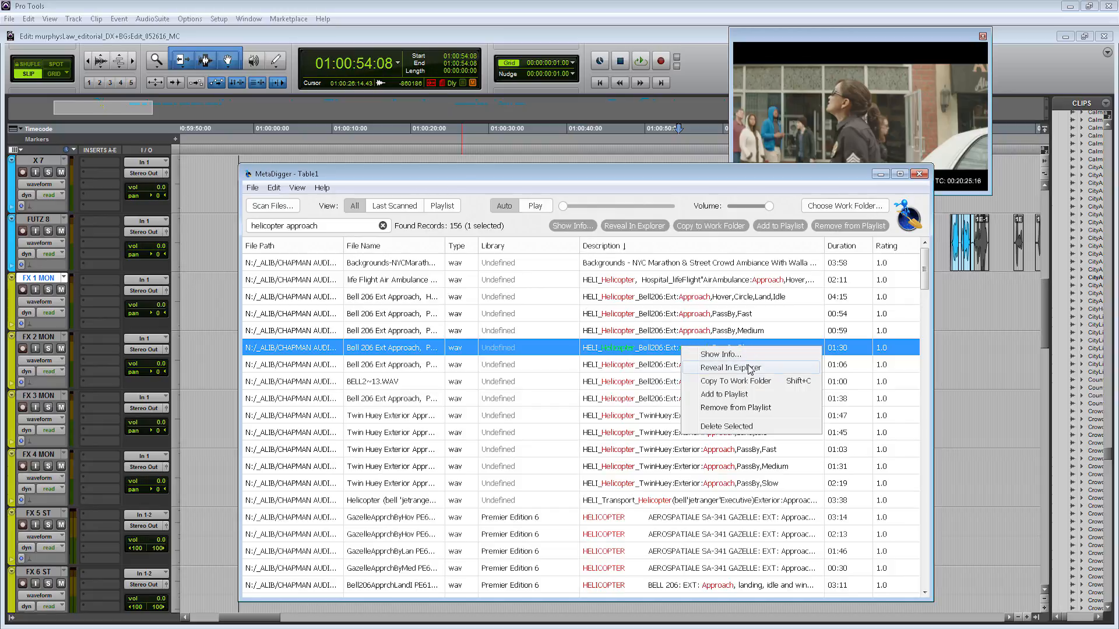
pyautogui.click(714, 366)
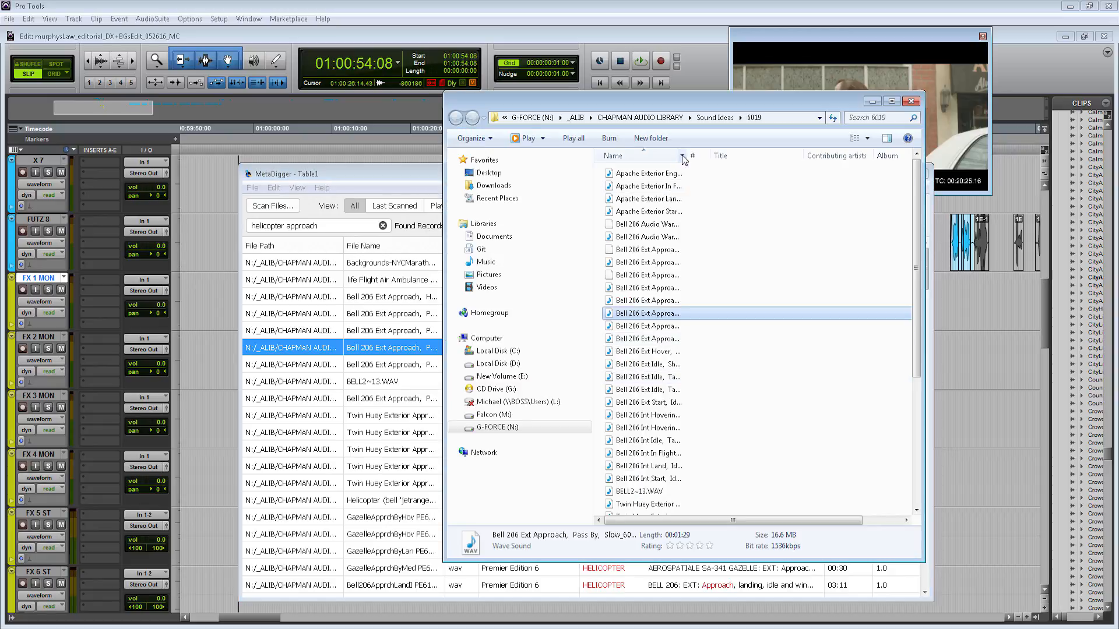
pyautogui.moveTo(686, 156); pyautogui.dragTo(753, 155)
pyautogui.moveTo(733, 311); pyautogui.dragTo(580, 512)
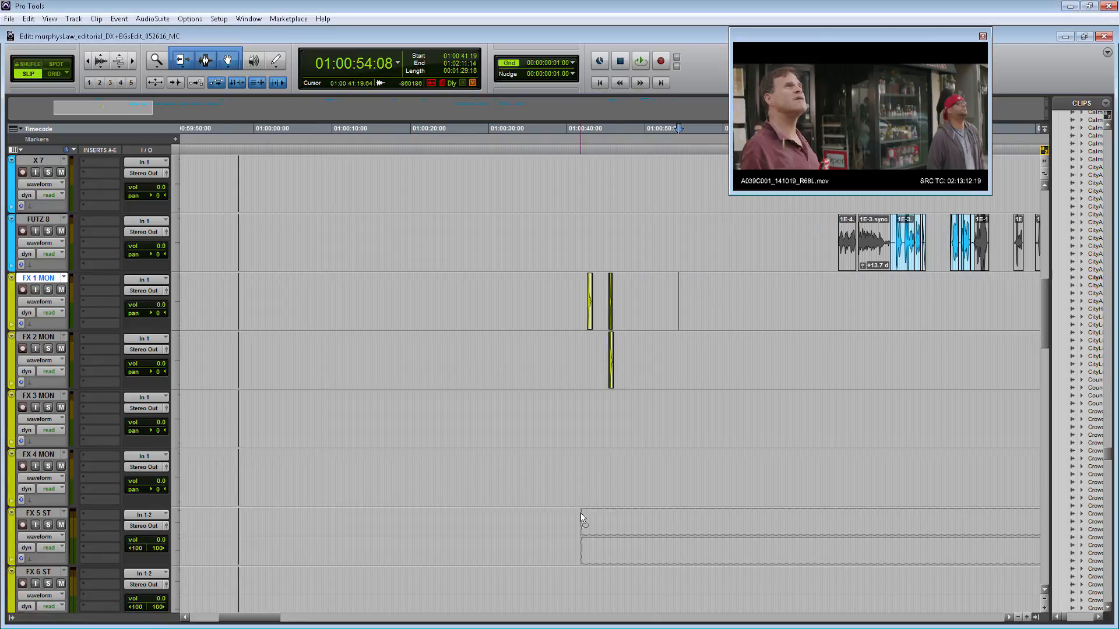
pyautogui.moveTo(580, 513); pyautogui.dragTo(578, 516)
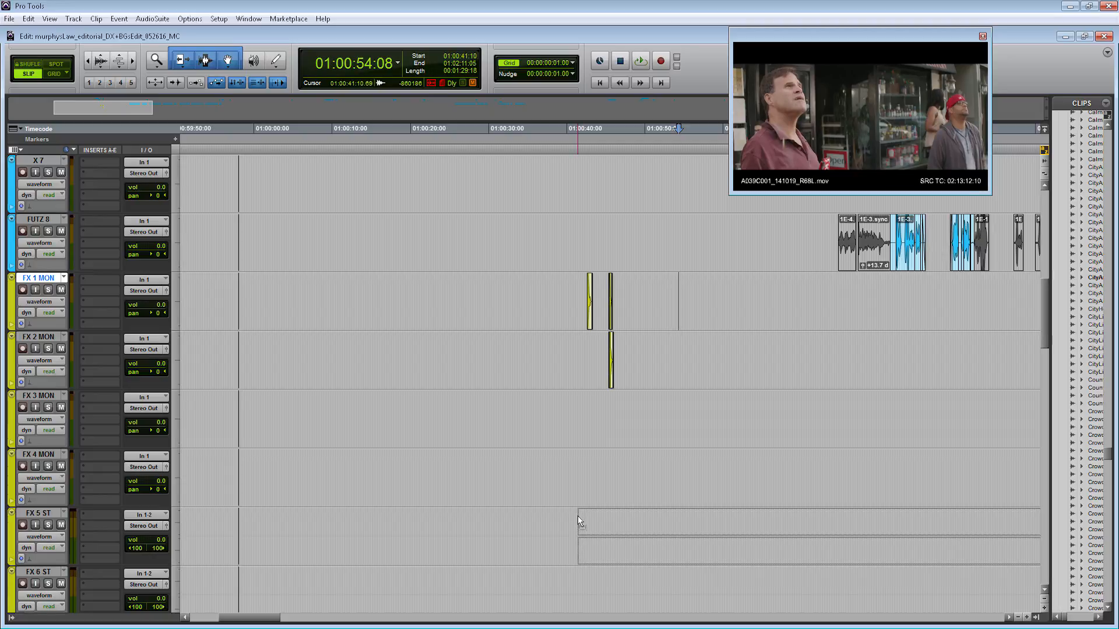
pyautogui.moveTo(578, 516); pyautogui.dragTo(573, 515)
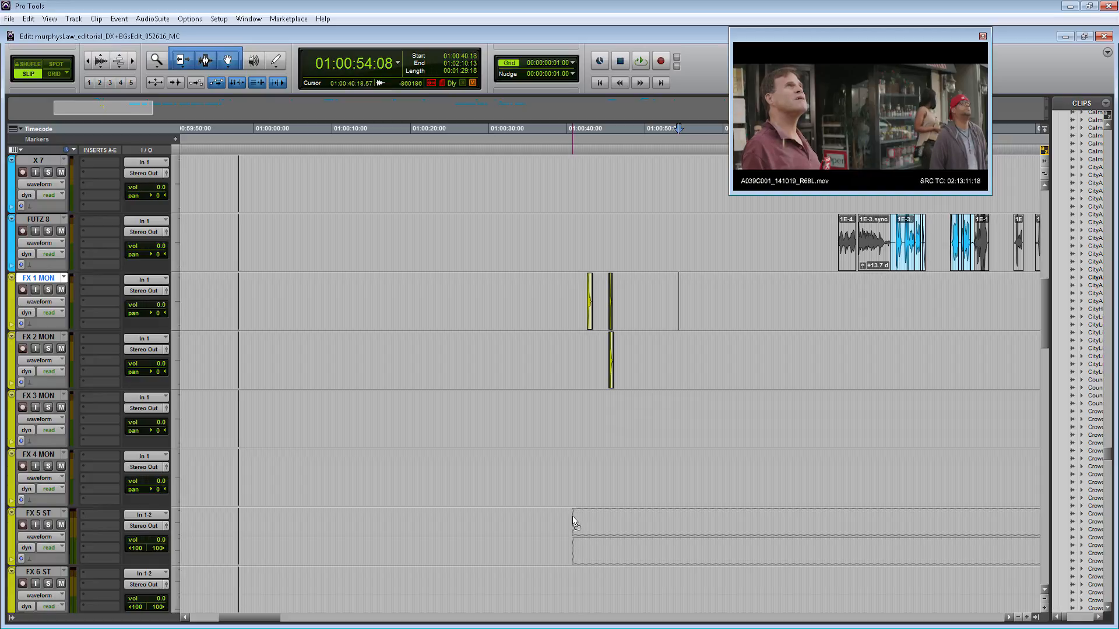
pyautogui.moveTo(572, 516); pyautogui.dragTo(572, 516)
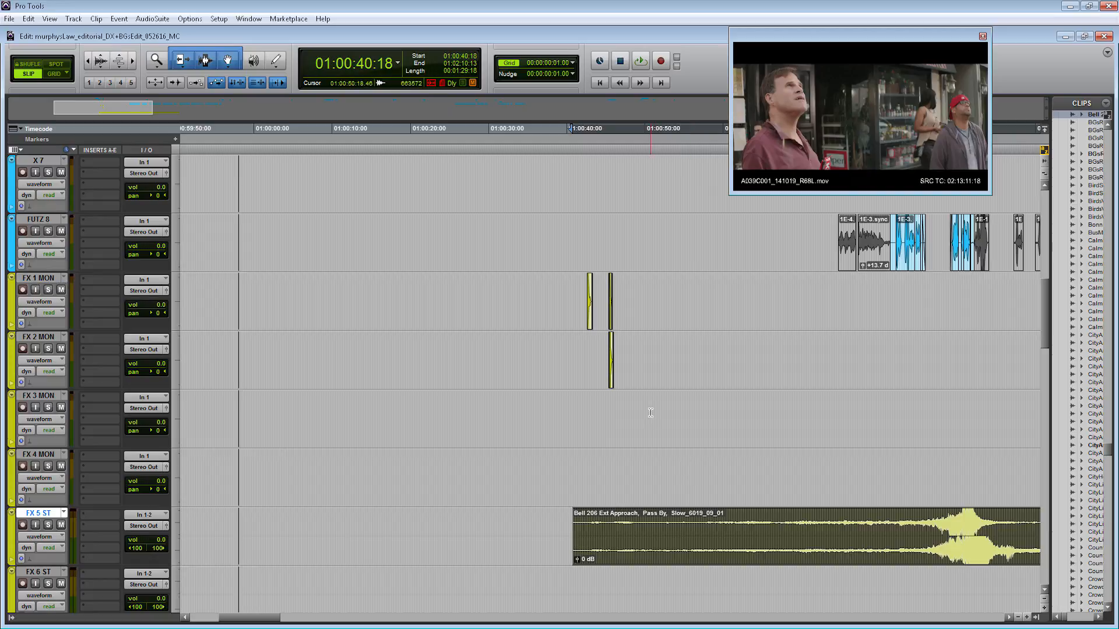
# Step: Play the helicopter clip on FX 5 ST from 01:00:48:21 and raise its clip gain to +4.0 dB
pyautogui.click(636, 475)
pyautogui.press('space')
pyautogui.moveTo(577, 559)
pyautogui.mouseDown()
pyautogui.moveTo(577, 547)
pyautogui.moveTo(577, 560)
pyautogui.mouseUp()
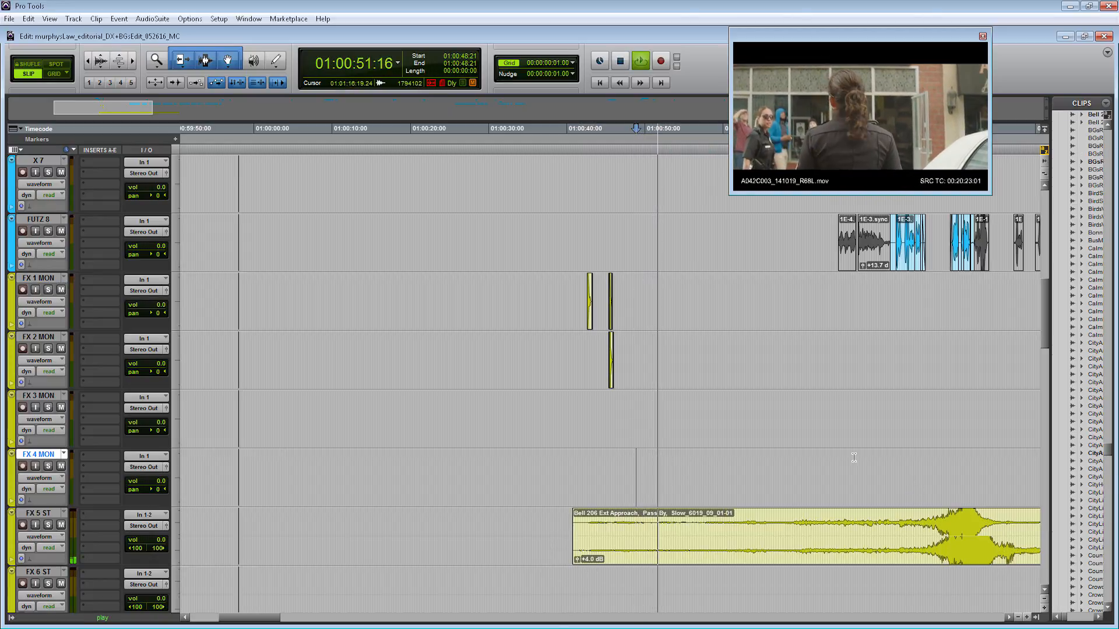
pyautogui.click(833, 457)
pyautogui.press('r')
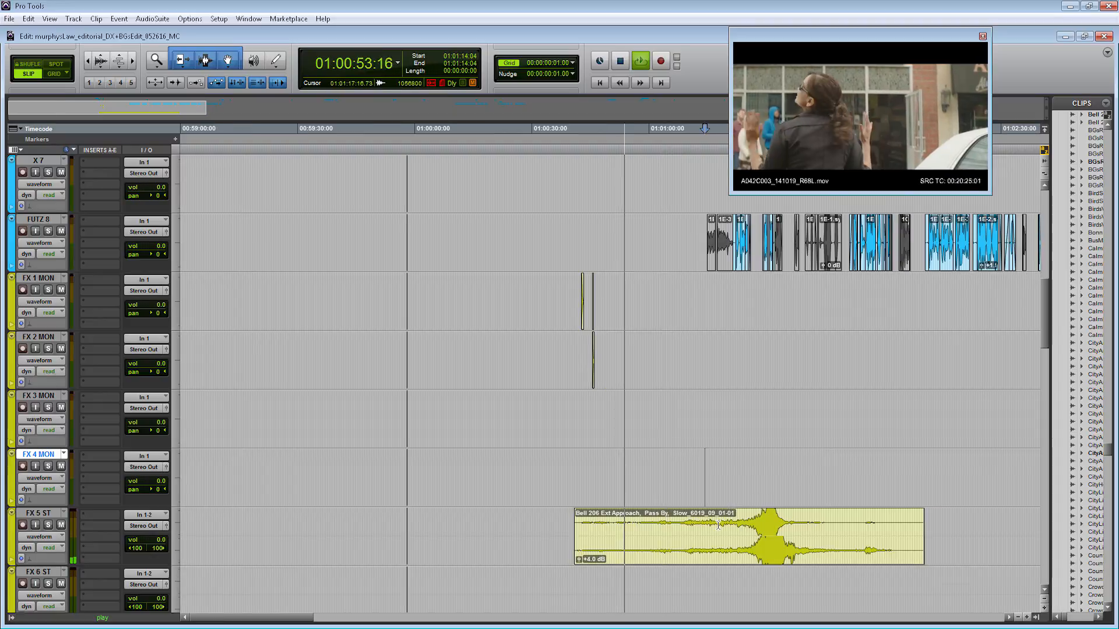
# Step: Trim the start of the helicopter clip on FX 5 ST, start it at 01:00:42:01, and set its clip gain to +3.1 dB
pyautogui.click(718, 525)
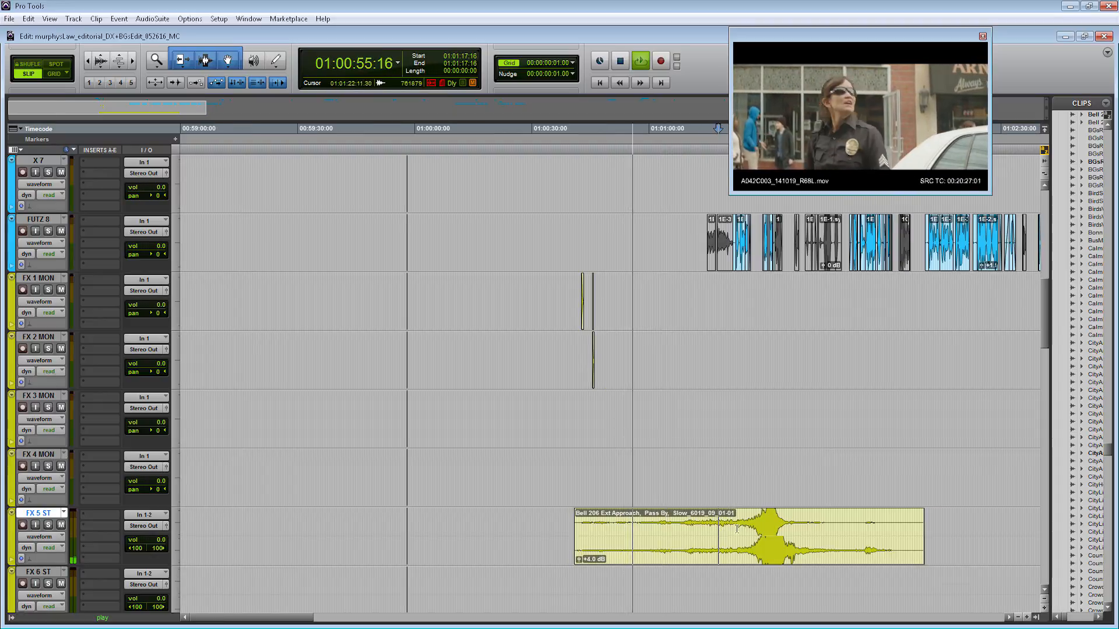
pyautogui.moveTo(578, 548); pyautogui.dragTo(637, 560)
pyautogui.press('space')
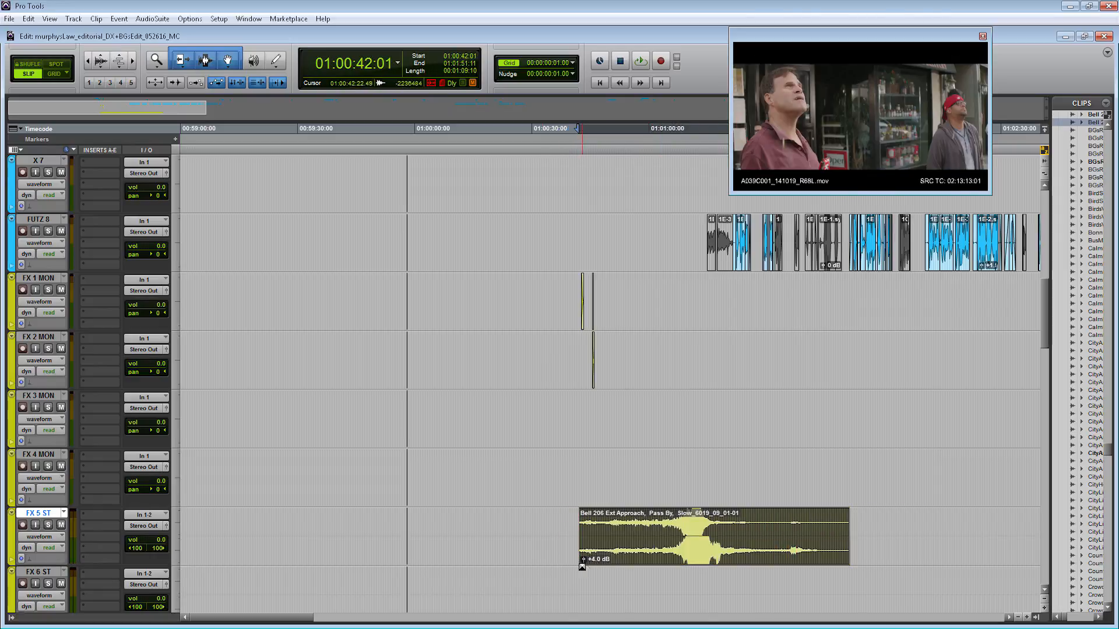
pyautogui.click(593, 591)
pyautogui.press('space')
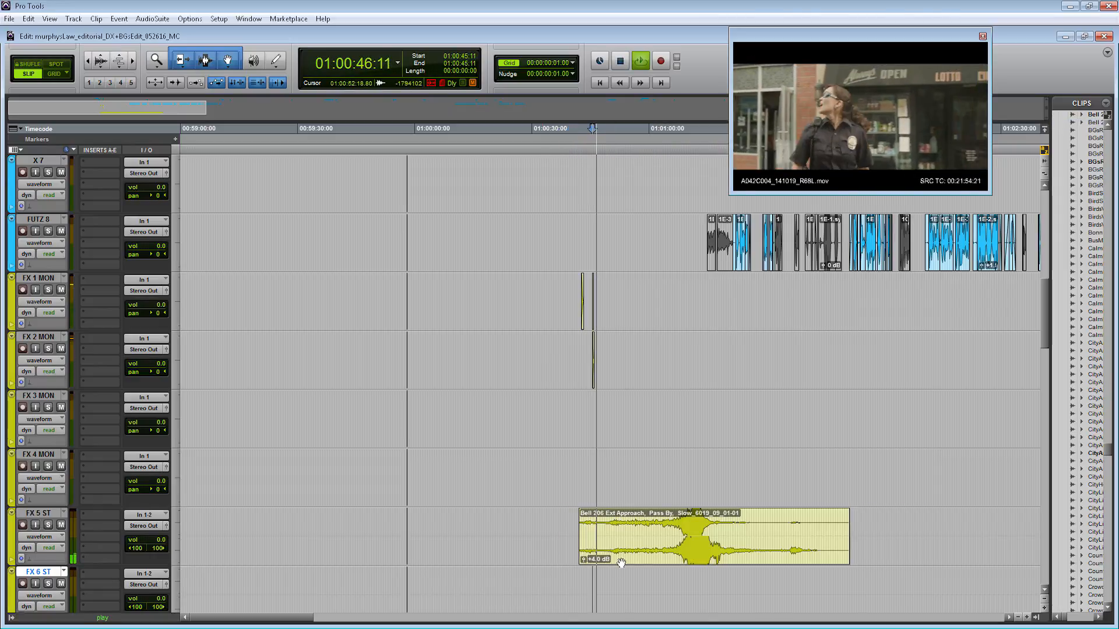
pyautogui.moveTo(583, 560); pyautogui.dragTo(584, 564)
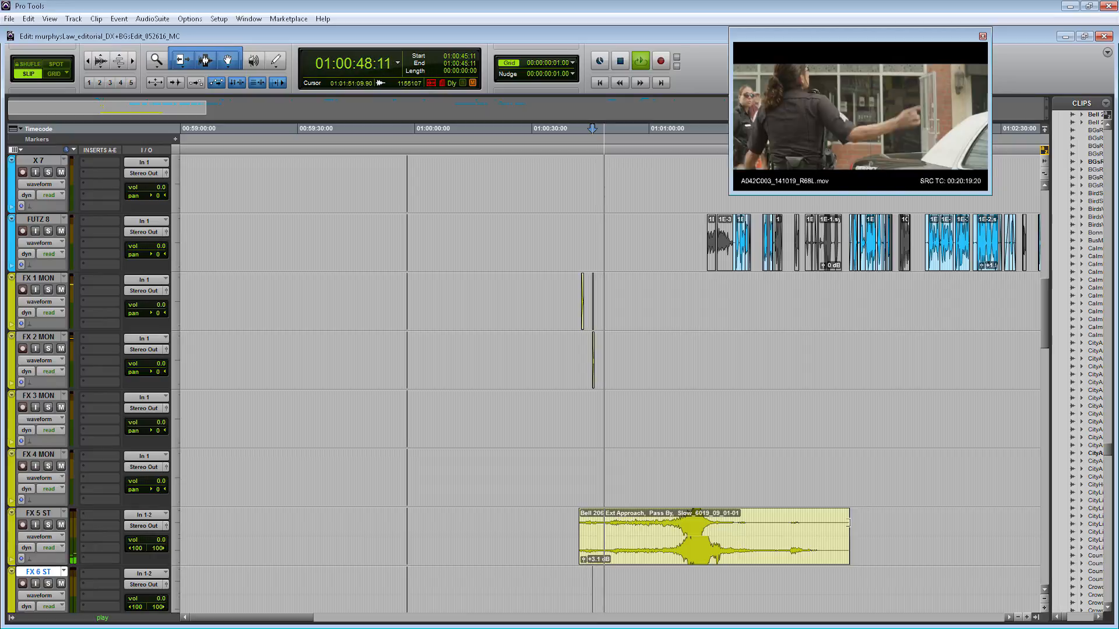
pyautogui.press('space')
# Step: Trim the helicopter clip's end to about 01:01:07 and fade it out from 01:01:03:01
pyautogui.moveTo(842, 523); pyautogui.dragTo(676, 539)
pyautogui.click(662, 536)
pyautogui.press('g')
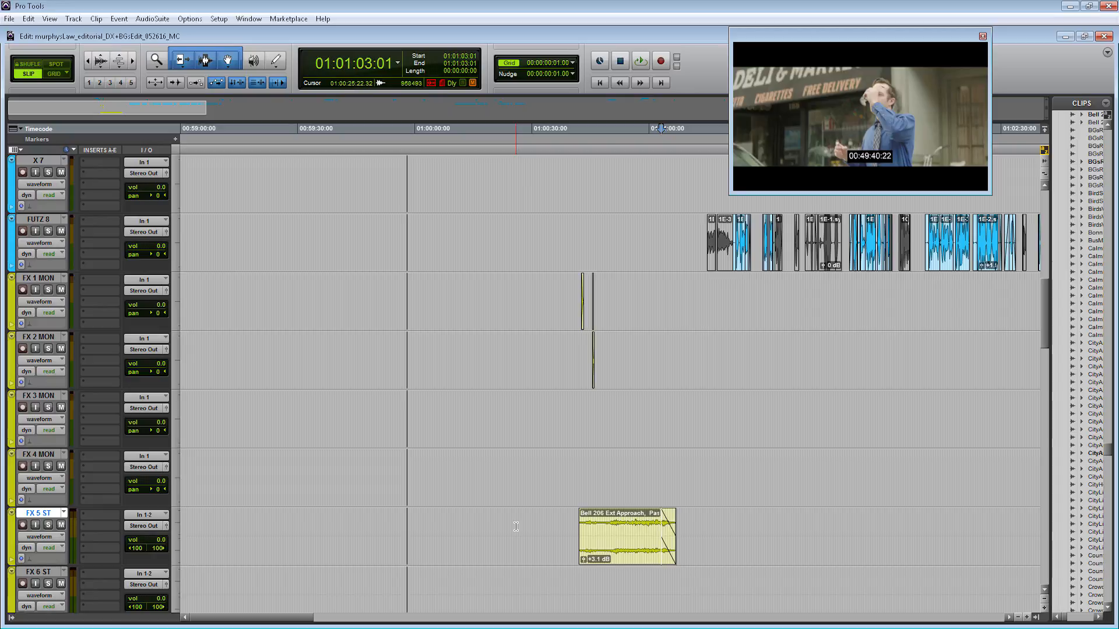
# Step: Switch to MetaDigger, search the sound library for "emergency radio" and audition the Power Surge accident scene ambience
pyautogui.hotkey('alt', 'Tab')
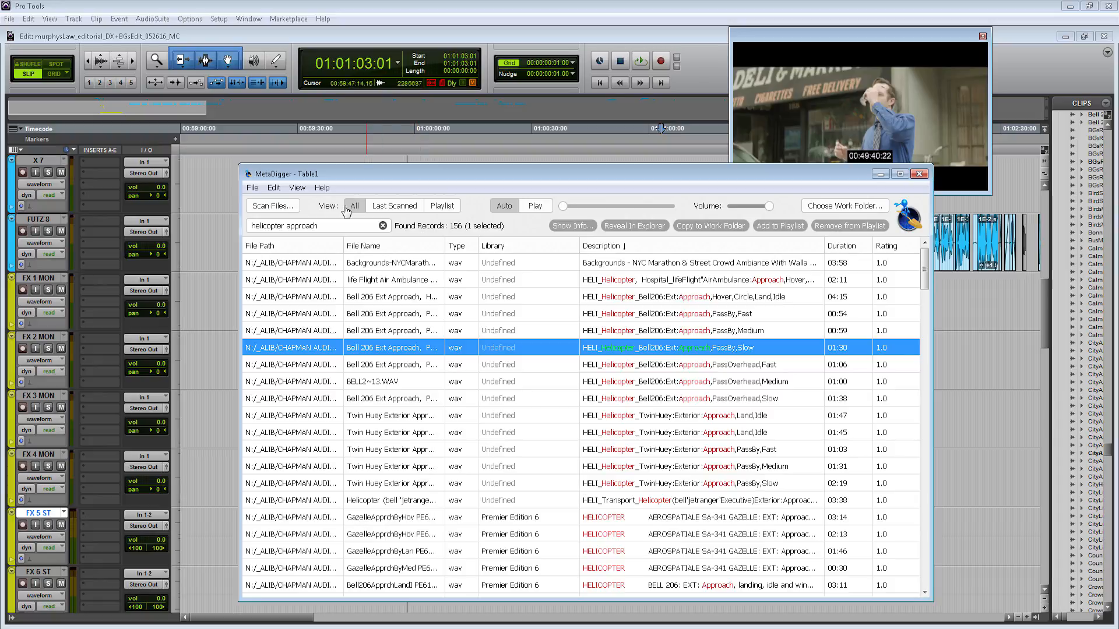
pyautogui.moveTo(343, 225); pyautogui.dragTo(183, 224)
pyautogui.write('emerge')
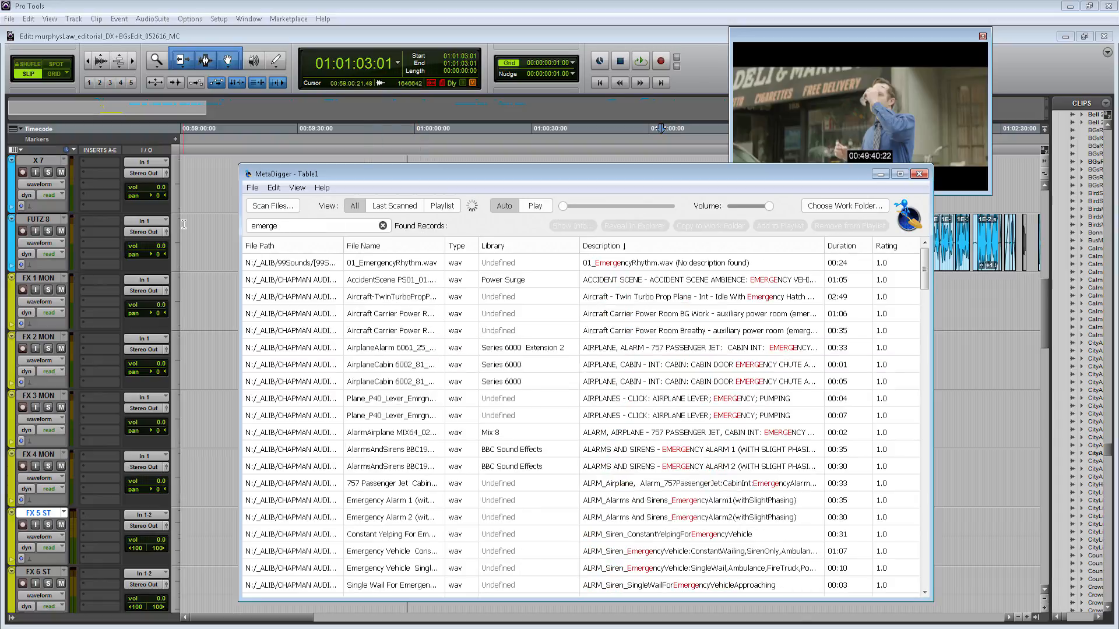
pyautogui.write('ncy radio')
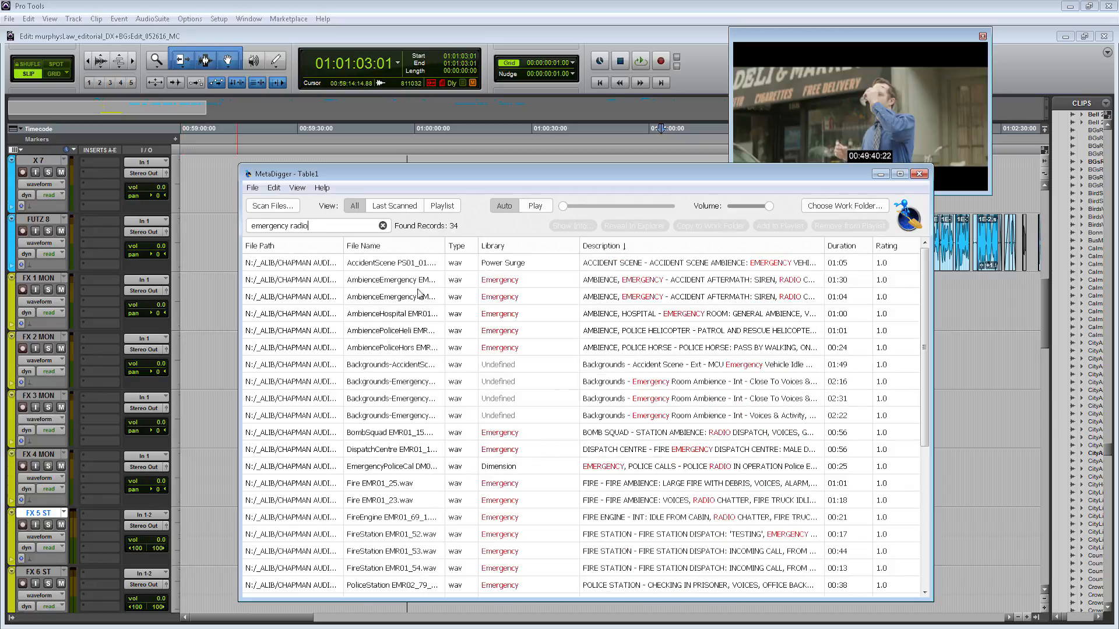
pyautogui.click(709, 270)
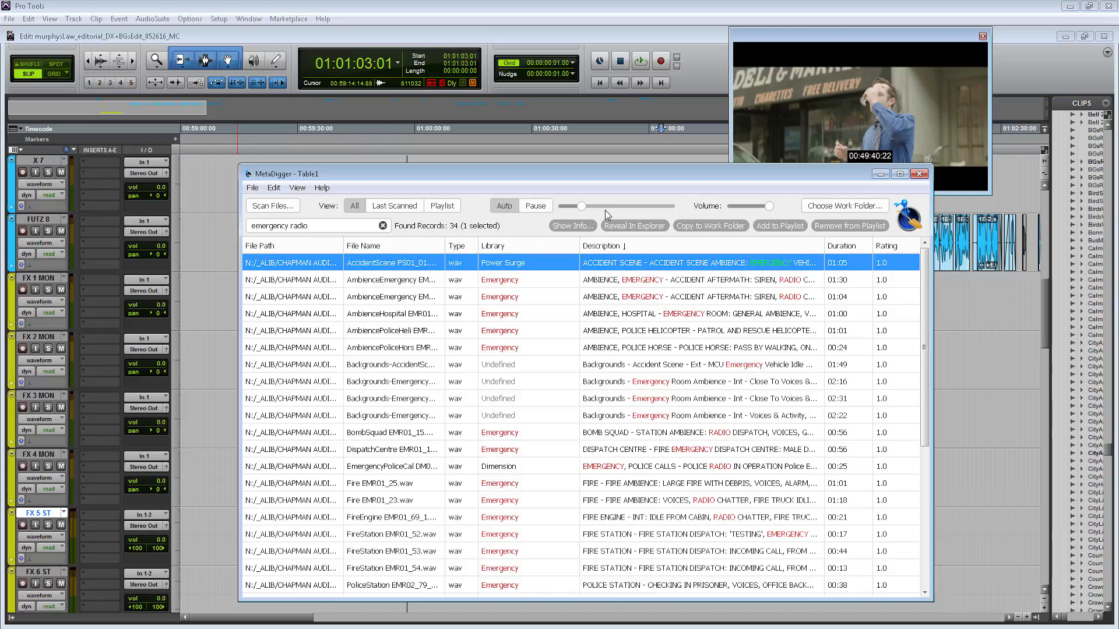
pyautogui.press('space')
# Step: Reveal AccidentScene PS01_01.wav in Explorer and place it on FX 6 ST at about 01:00:35
pyautogui.rightClick(666, 263)
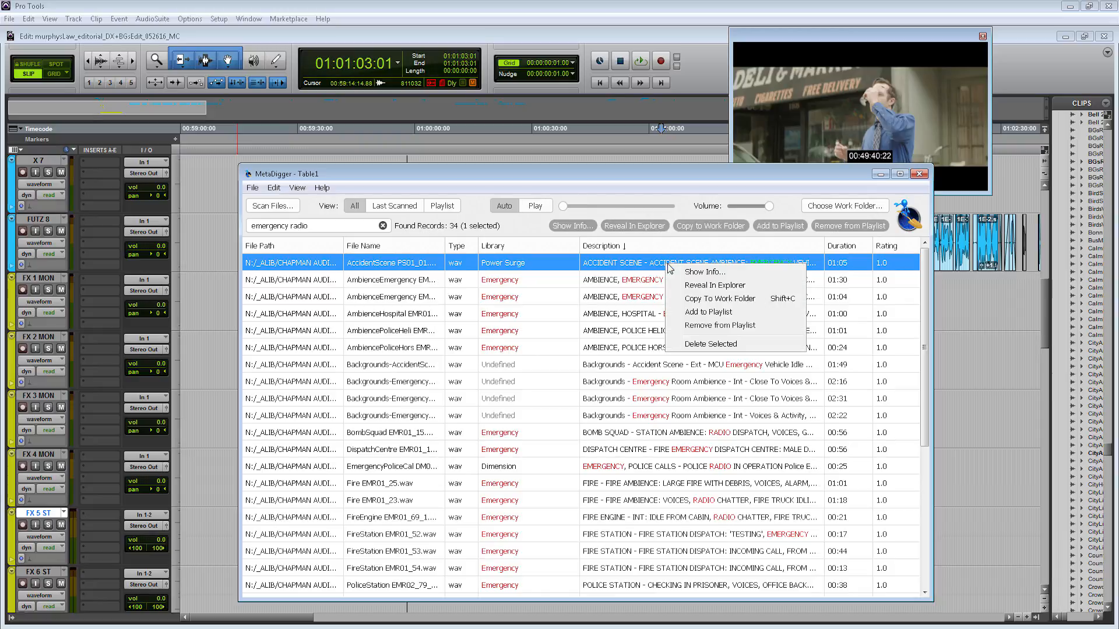
pyautogui.click(735, 284)
pyautogui.click(735, 285)
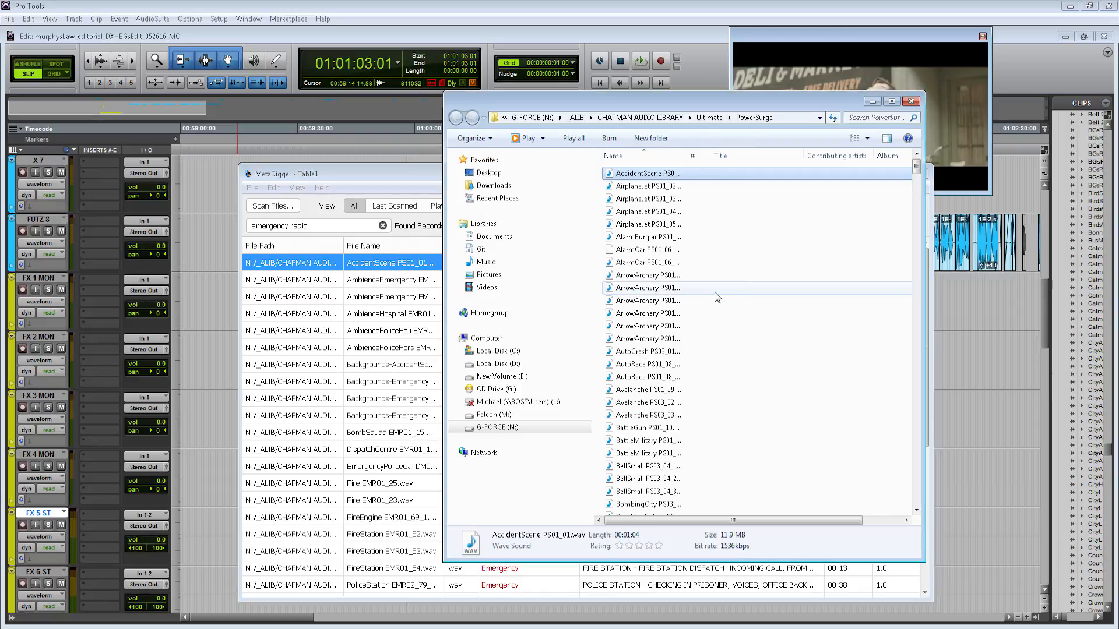
pyautogui.doubleClick(689, 155)
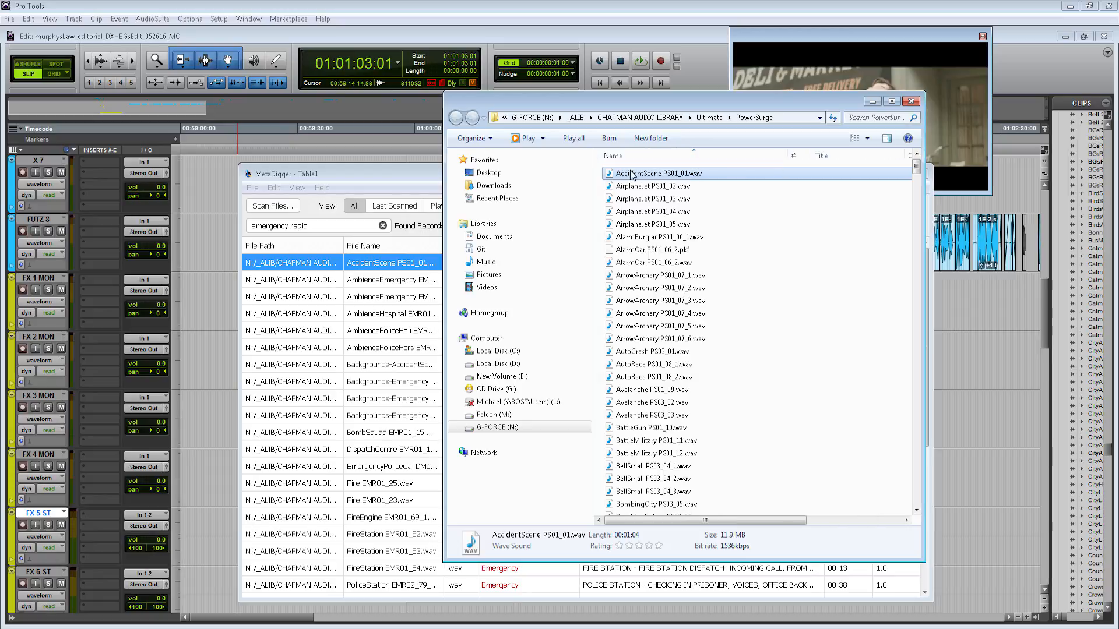
pyautogui.moveTo(633, 175); pyautogui.dragTo(552, 589)
pyautogui.click(584, 583)
pyautogui.scroll(-2, 594, 525)
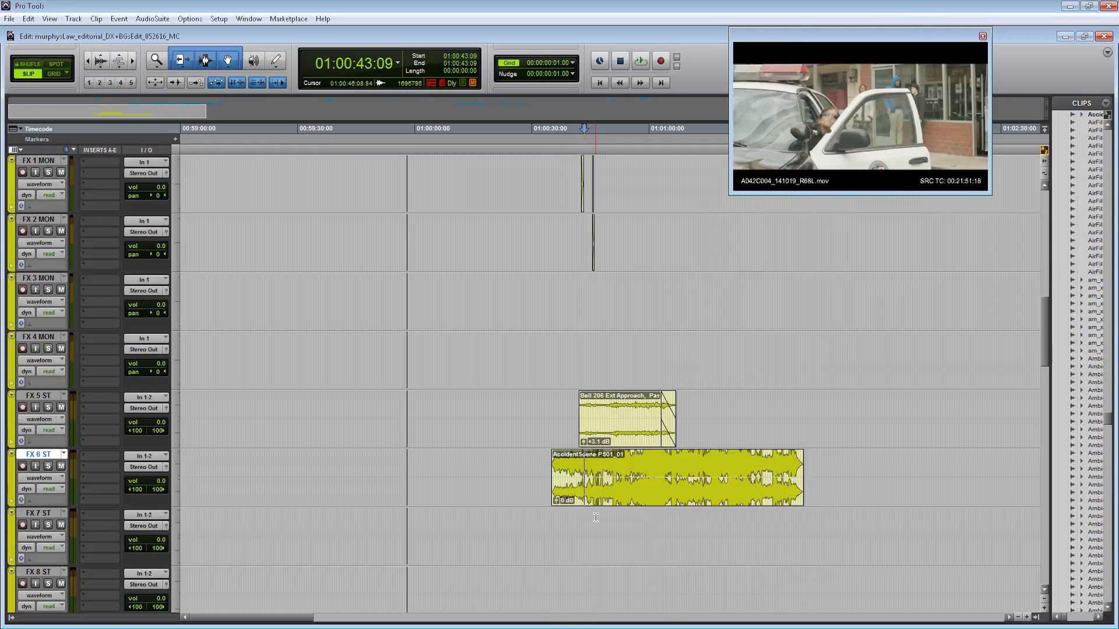
# Step: Trim the accident scene clip to run from 01:00:41:21 to 01:01:07:09 and set its clip gain to -20.9 dB
pyautogui.moveTo(557, 500); pyautogui.dragTo(579, 481)
pyautogui.press('space')
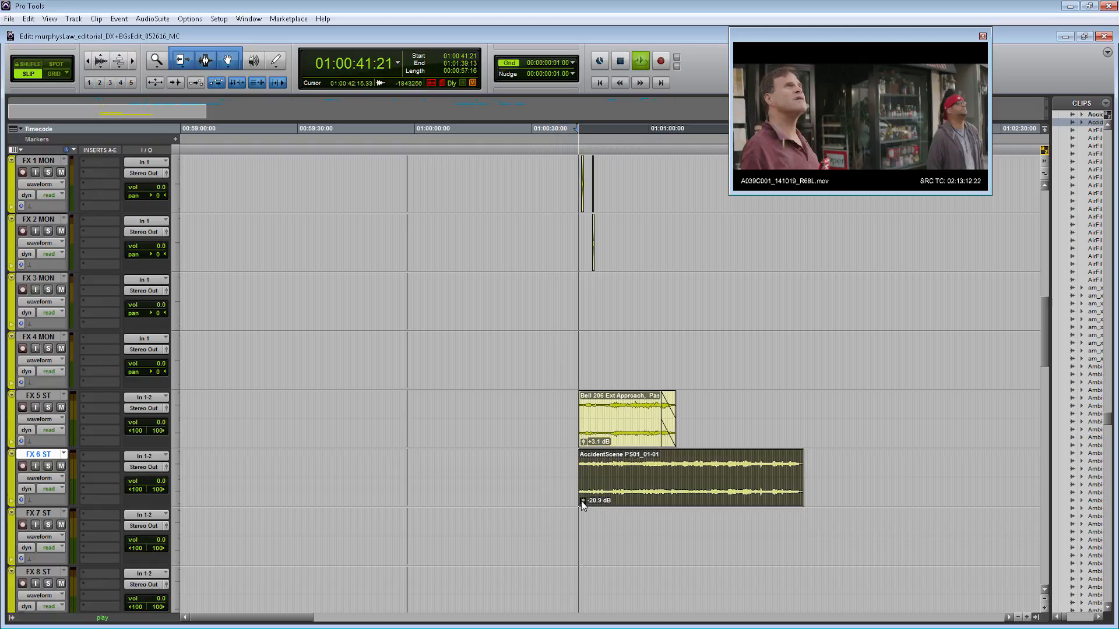
pyautogui.click(618, 531)
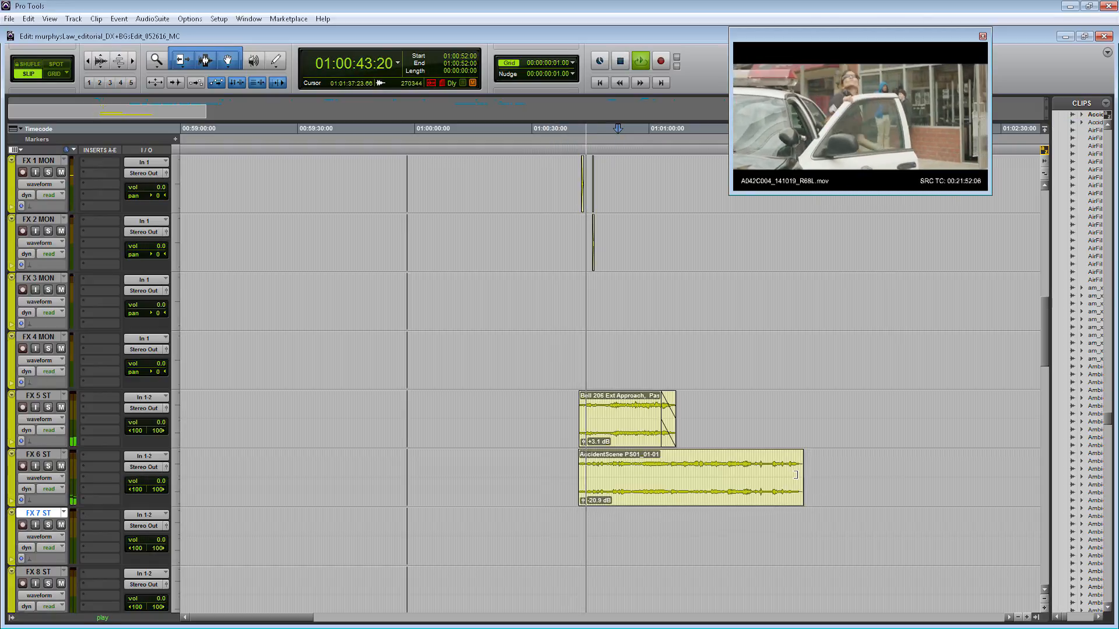
pyautogui.moveTo(799, 477); pyautogui.dragTo(680, 494)
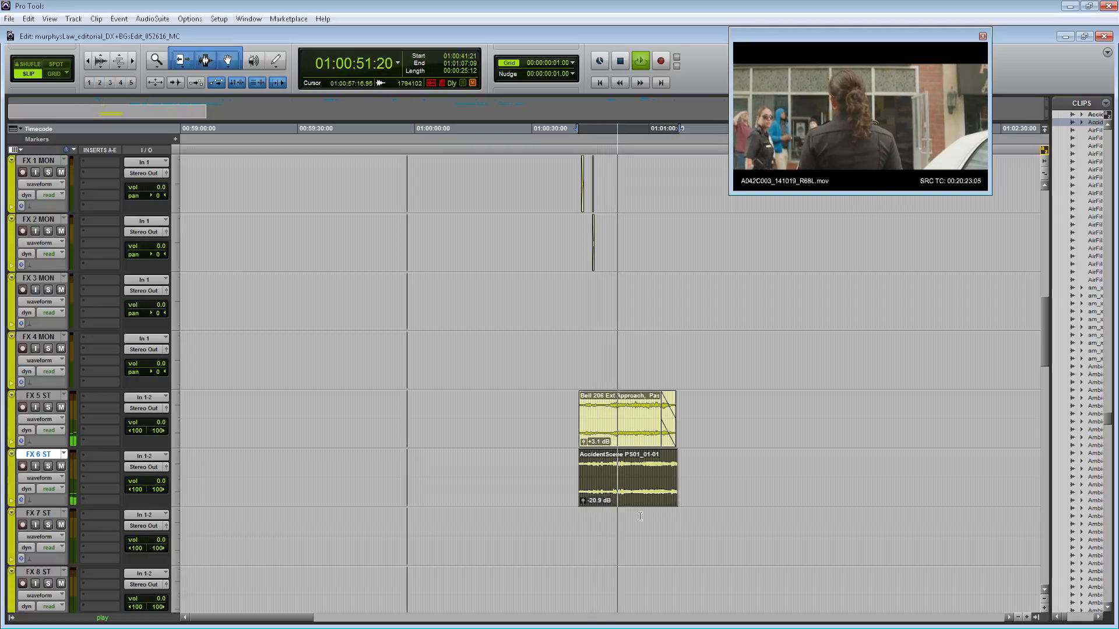
pyautogui.press('space')
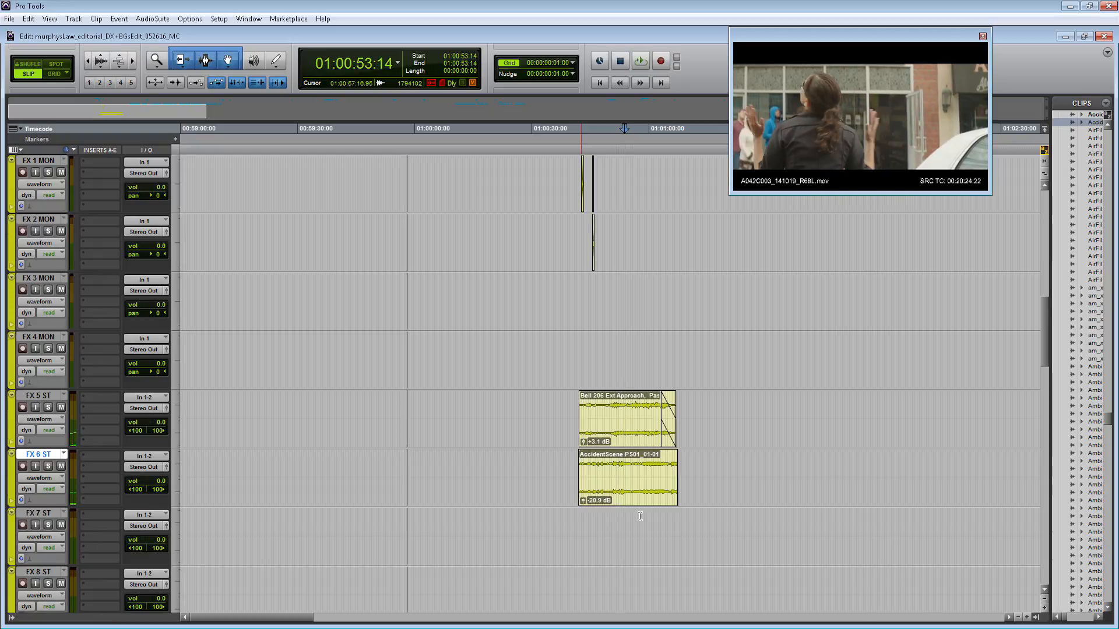
# Step: Check the picture between about 01:00:53:17 and 01:01:00:06 to find where the police car shot cuts to the next scene
pyautogui.click(640, 346)
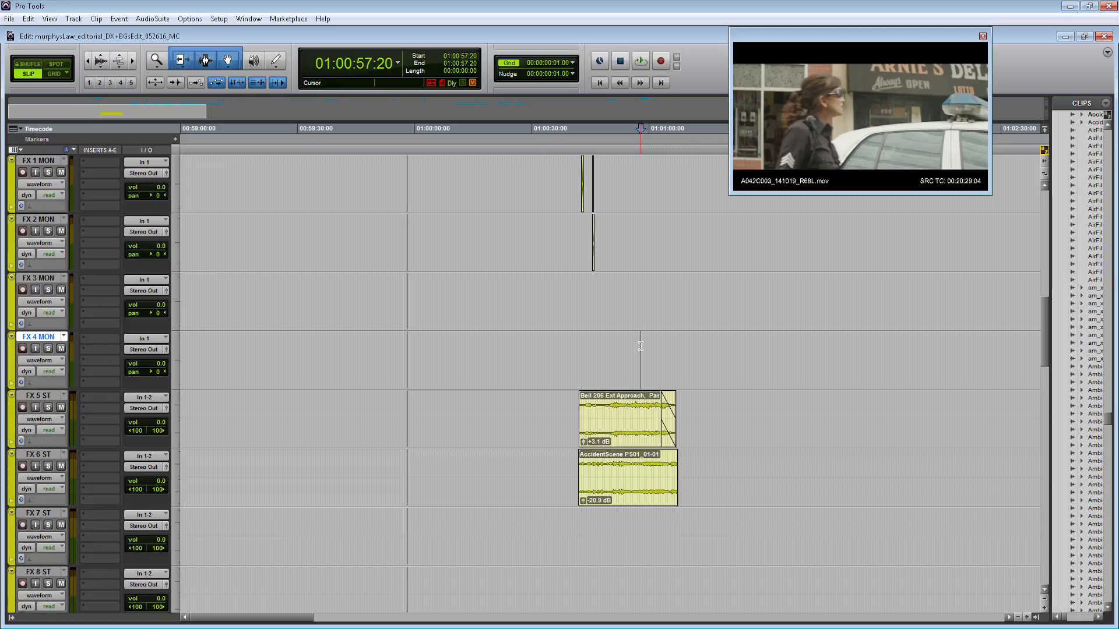
pyautogui.scroll(3, 641, 346)
pyautogui.press('space')
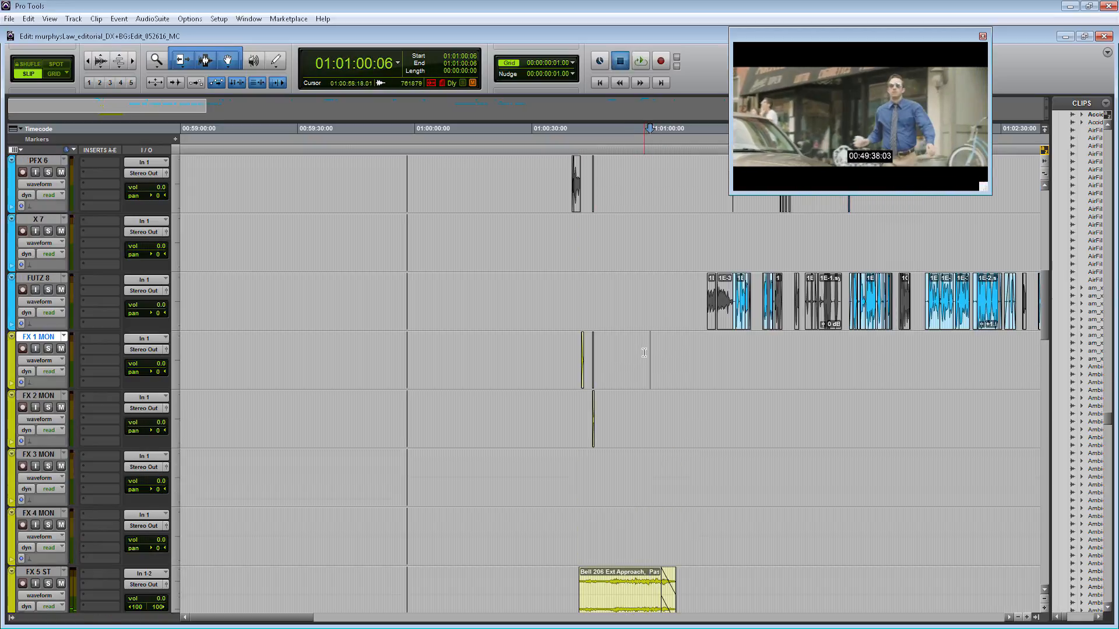
pyautogui.press('space')
pyautogui.scroll(-2, 646, 344)
pyautogui.click(649, 237)
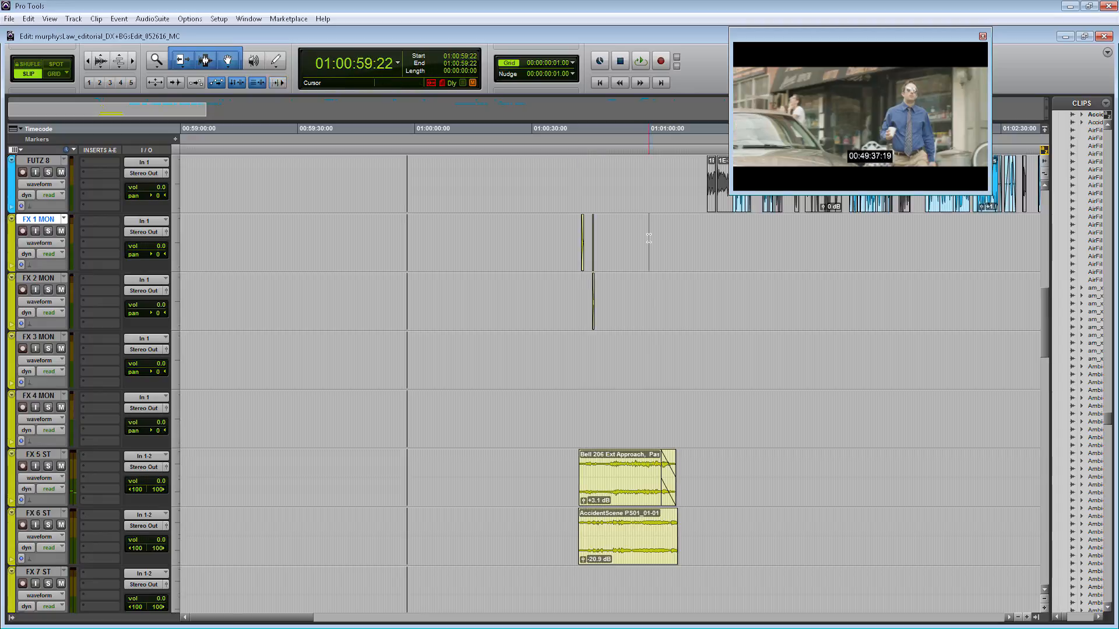
pyautogui.scroll(2, 649, 238)
pyautogui.moveTo(513, 237); pyautogui.dragTo(582, 232)
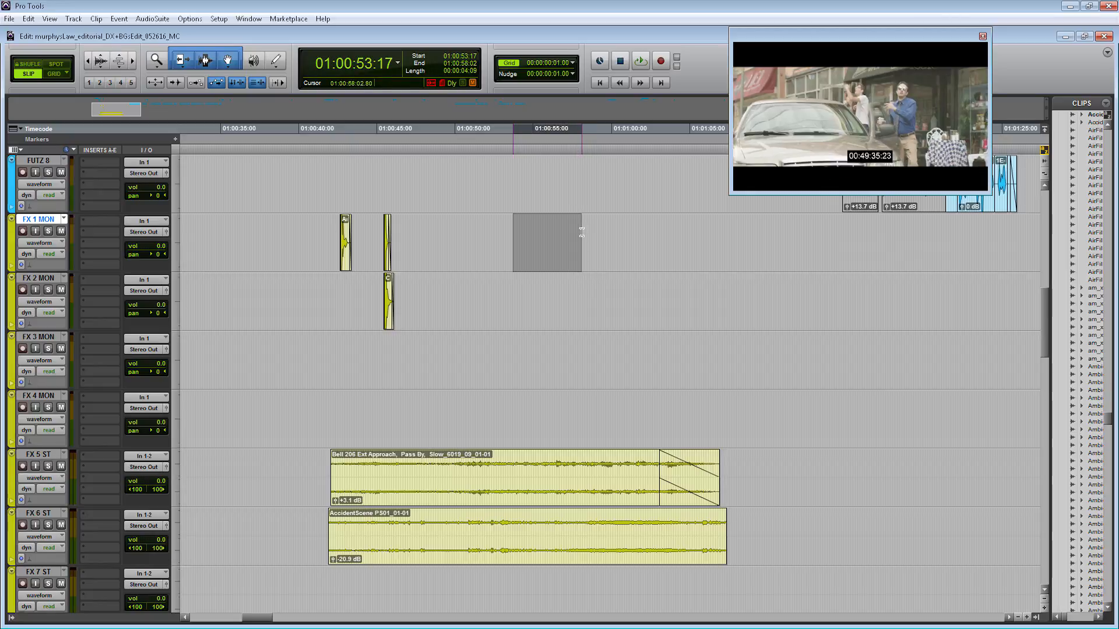
# Step: Delete the helicopter clip's fade-out and trim the ends of the FX 5 ST and FX 6 ST clips to 01:00:58:09
pyautogui.click(679, 493)
pyautogui.press('Delete')
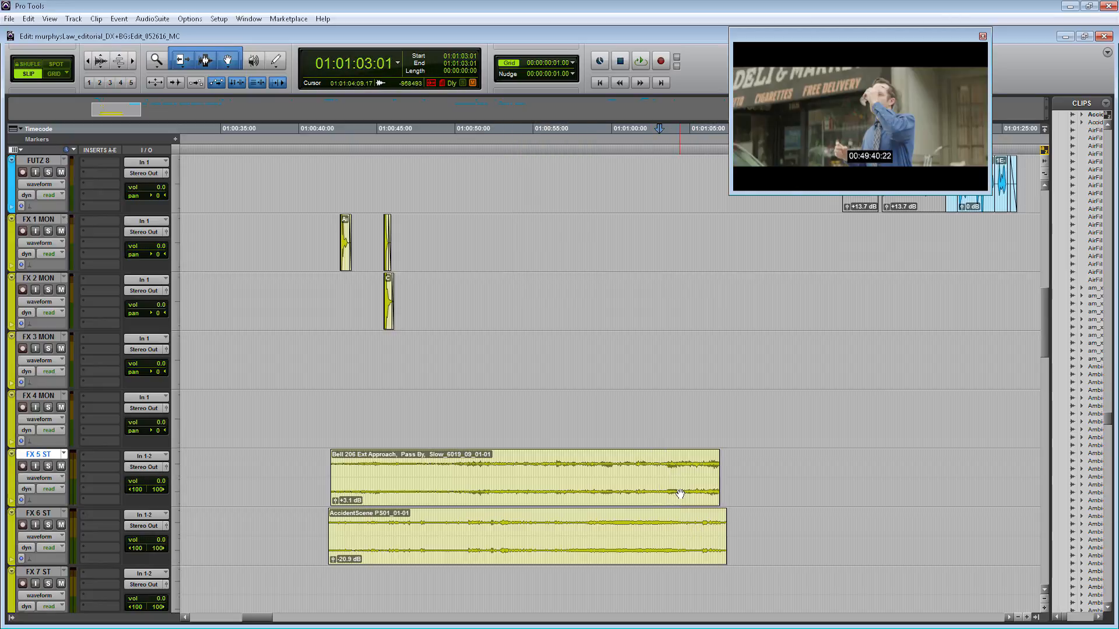
pyautogui.moveTo(717, 491); pyautogui.dragTo(584, 469)
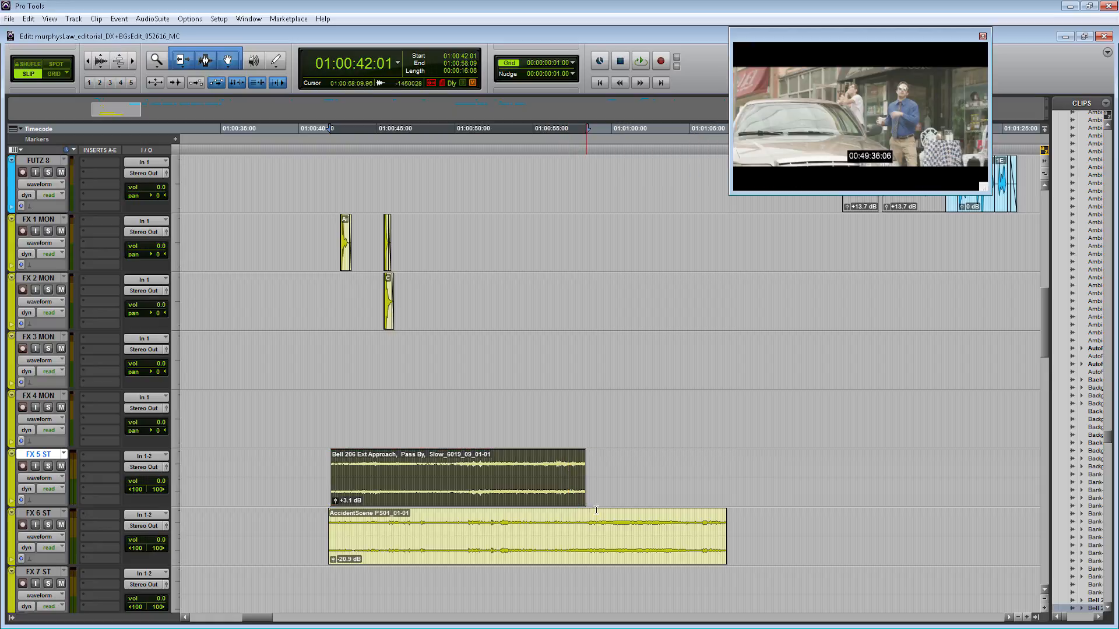
pyautogui.moveTo(722, 531); pyautogui.dragTo(585, 529)
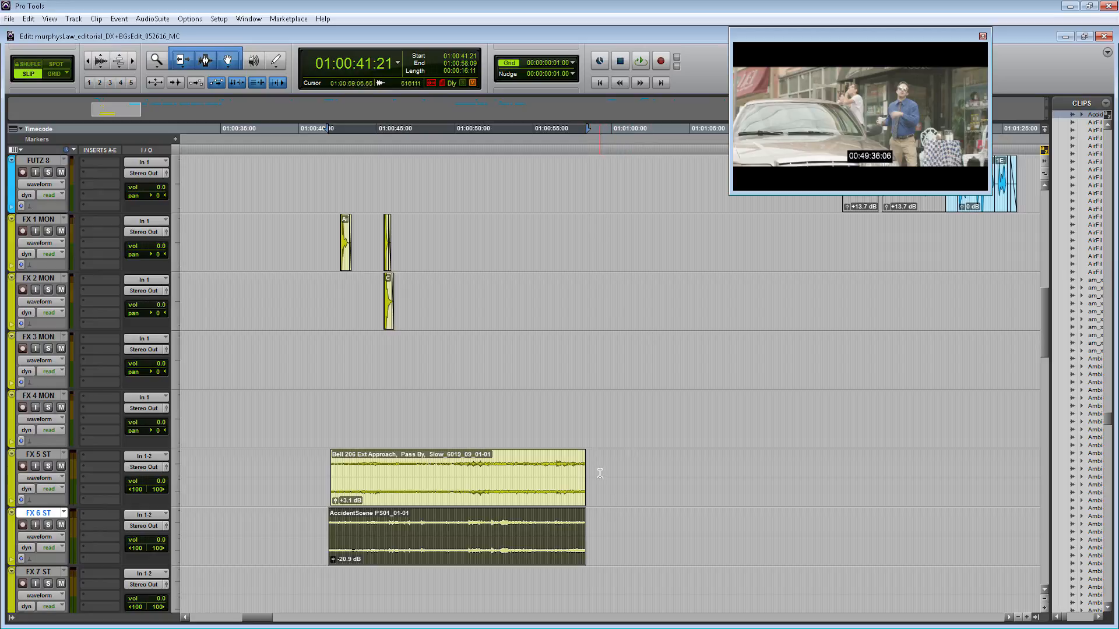
# Step: Extend the helicopter clip to about 01:01:01 and the accident scene clip to 01:01:00:08, and play from 01:00:58:20
pyautogui.moveTo(581, 473); pyautogui.dragTo(626, 475)
pyautogui.moveTo(583, 532); pyautogui.dragTo(614, 529)
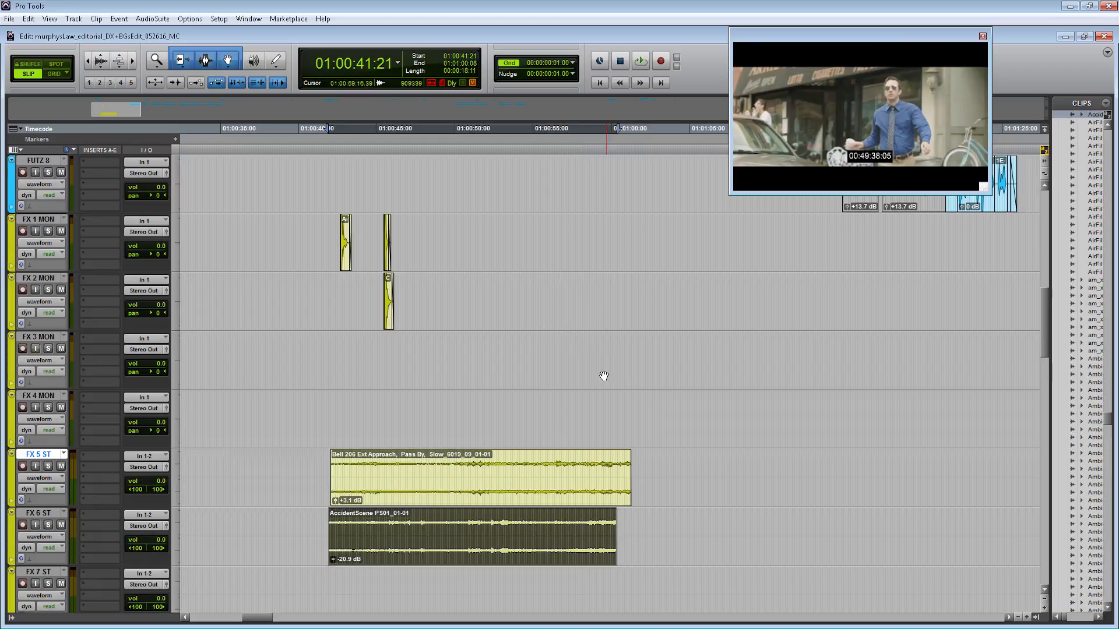
pyautogui.click(593, 290)
pyautogui.press('space')
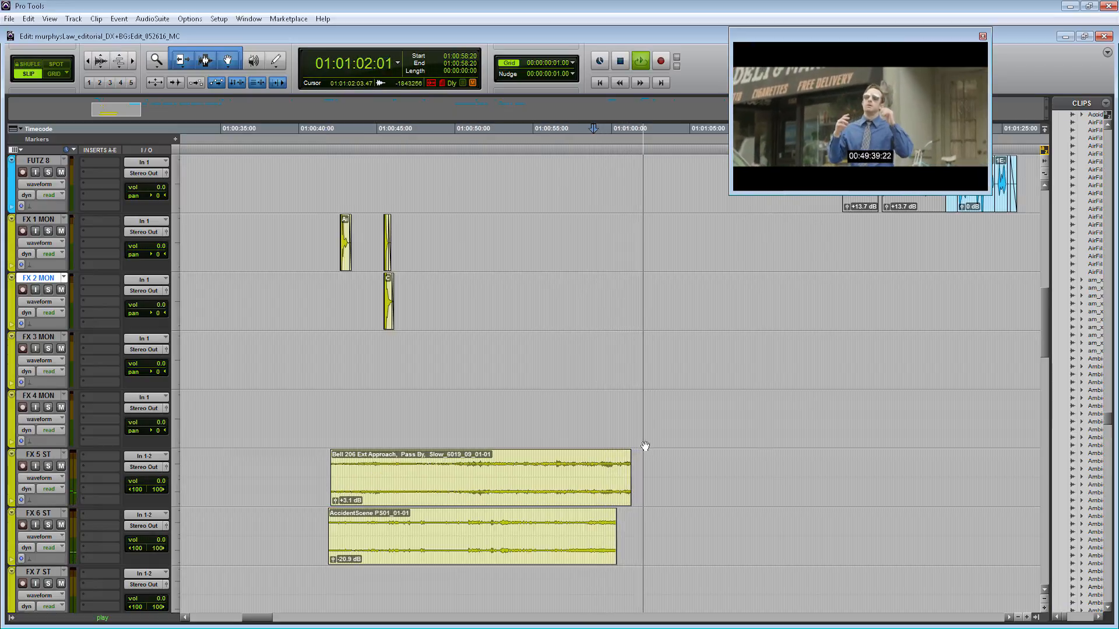
# Step: Trim the helicopter and accident scene clips back to about 01:00:58 and fade out the helicopter from about 01:00:57
pyautogui.moveTo(627, 486); pyautogui.dragTo(575, 473)
pyautogui.click(568, 470)
pyautogui.press('g')
pyautogui.moveTo(610, 546); pyautogui.dragTo(576, 522)
pyautogui.click(570, 514)
# Step: Zoom in on FX 1 MON and select the range from 01:00:56:20 to 01:00:58:18
pyautogui.scroll(3, 580, 307)
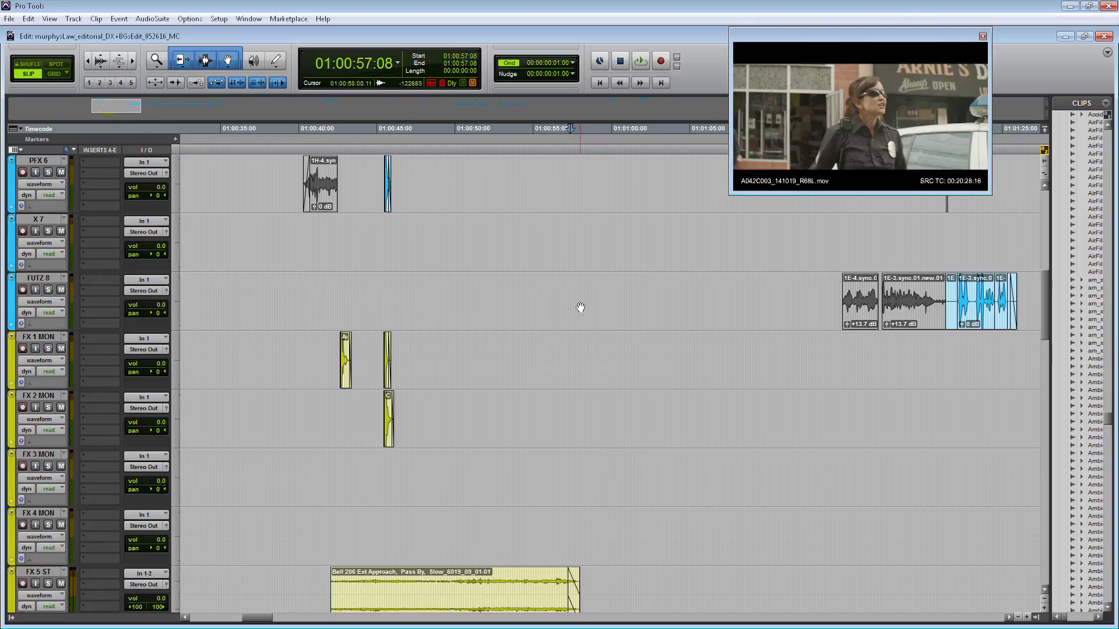
pyautogui.click(580, 343)
pyautogui.press('t')
pyautogui.moveTo(534, 350); pyautogui.dragTo(633, 351)
pyautogui.click(602, 357)
# Step: Switch to MetaDigger, search for "crown victoria door" and audition the 25-second 1997 Ford exterior driver door recording
pyautogui.hotkey('alt', 'Tab')
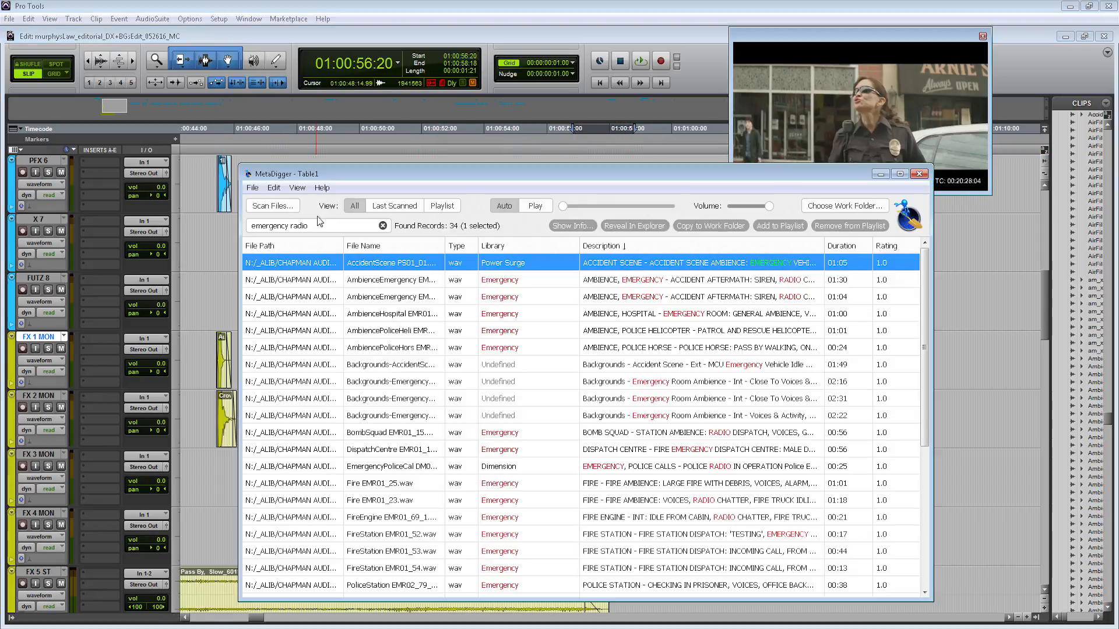
pyautogui.moveTo(320, 224); pyautogui.dragTo(203, 224)
pyautogui.write('crown victoria door')
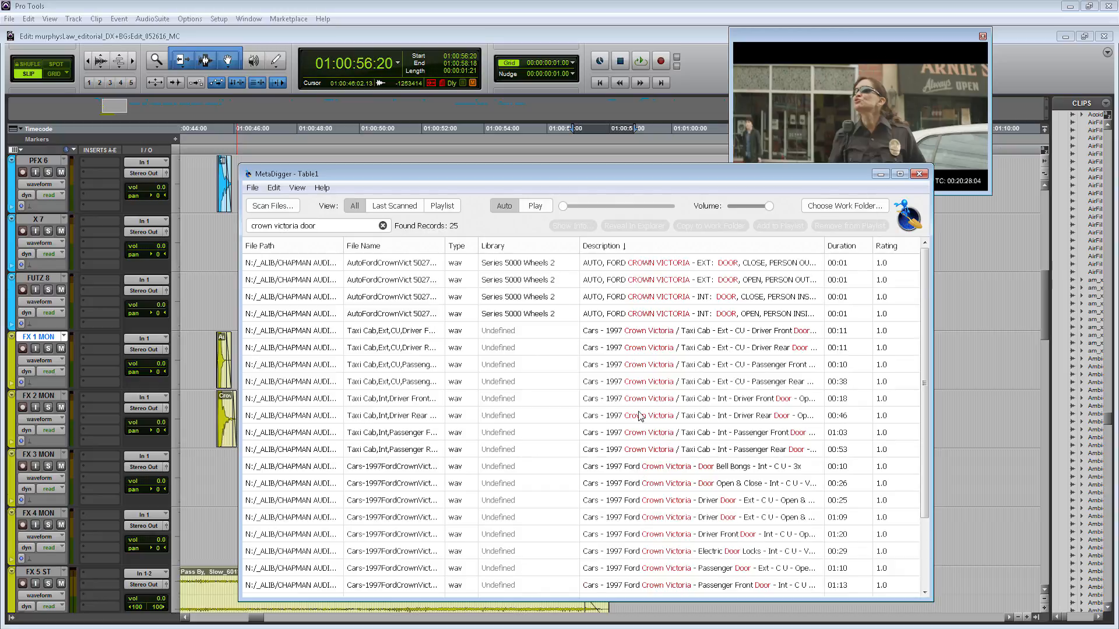
pyautogui.scroll(-1, 640, 414)
pyautogui.click(785, 443)
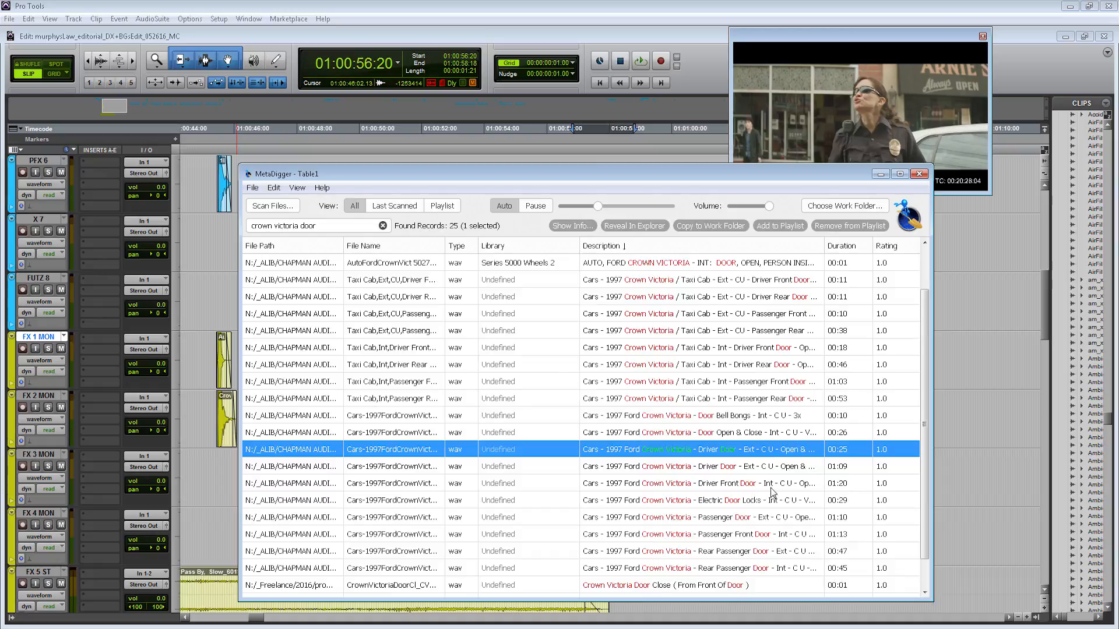
# Step: Narrow the search to "crown victoria door close" and audition the interior and exterior door closes from Series 5000 Wheels 2
pyautogui.scroll(-1, 719, 519)
pyautogui.click(717, 507)
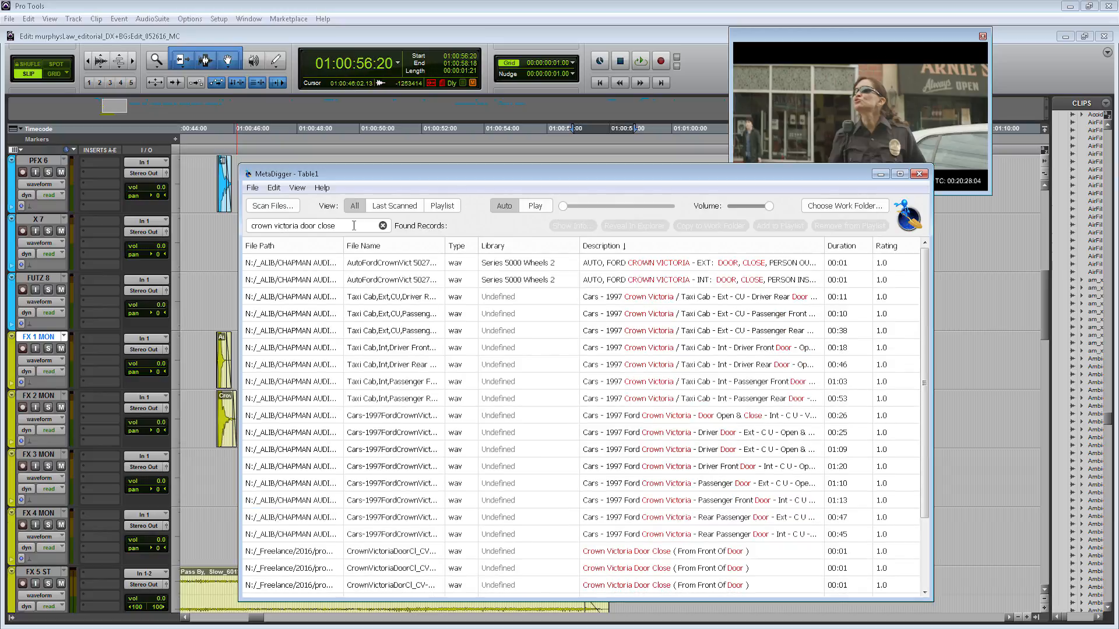
pyautogui.click(725, 262)
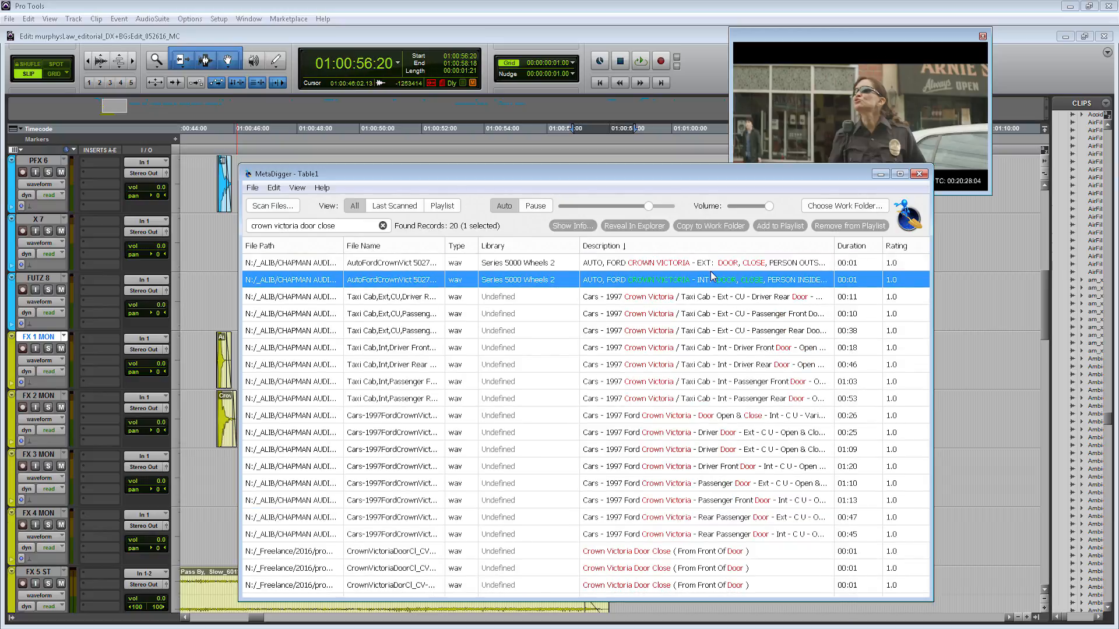
pyautogui.click(711, 267)
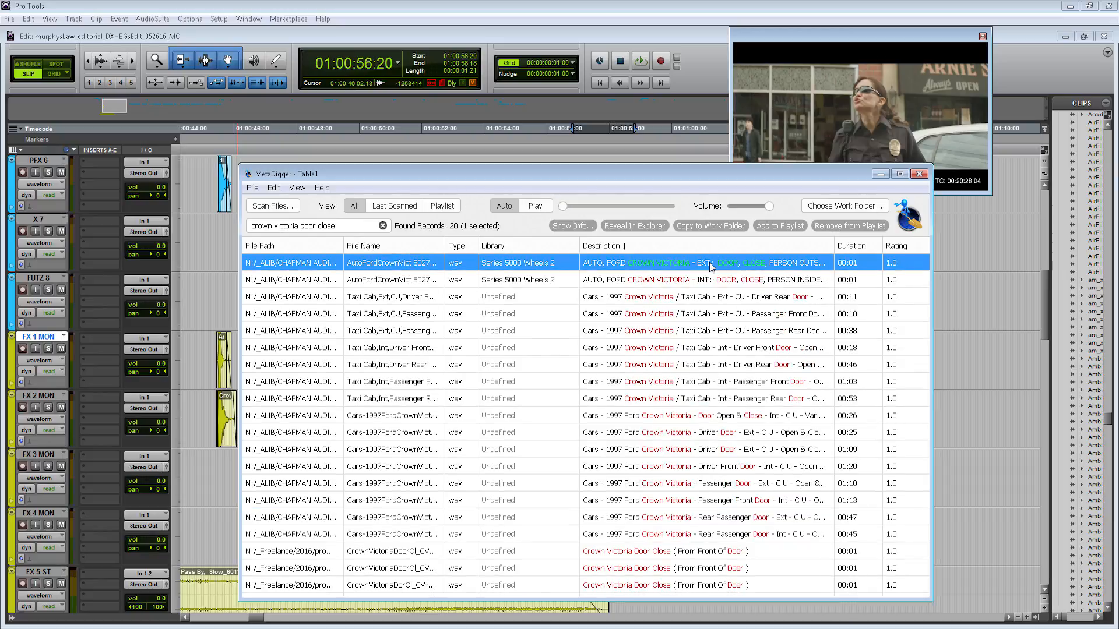
# Step: Reveal the exterior Crown Victoria door close in Explorer, place it on FX 1 MON at 01:00:58:11, and delete the duplicate channel from FX 2 MON
pyautogui.rightClick(663, 266)
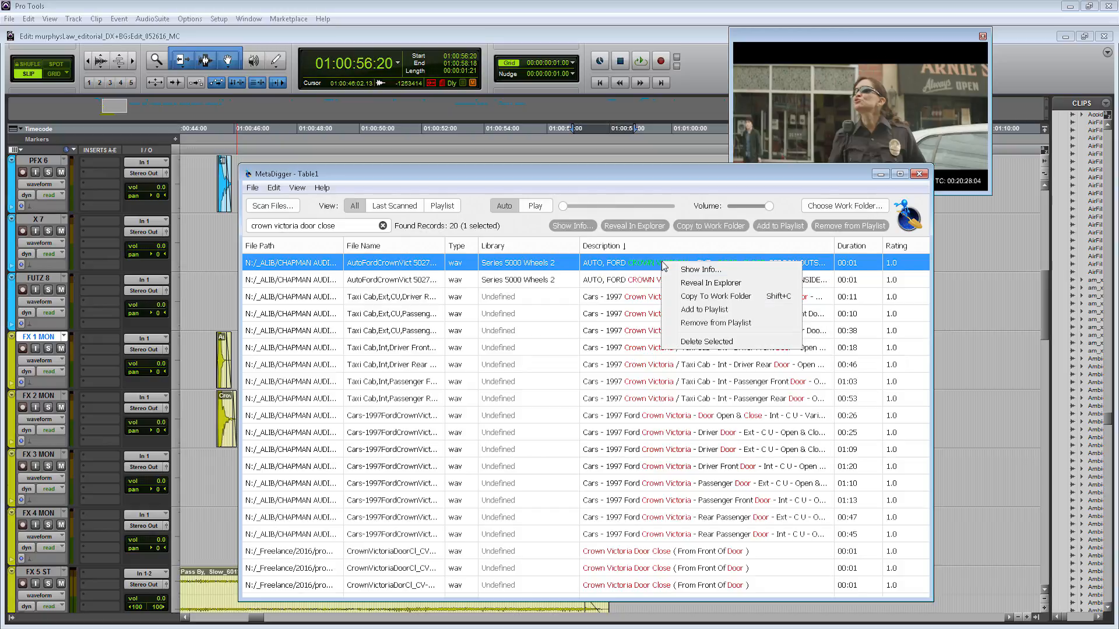
pyautogui.click(738, 283)
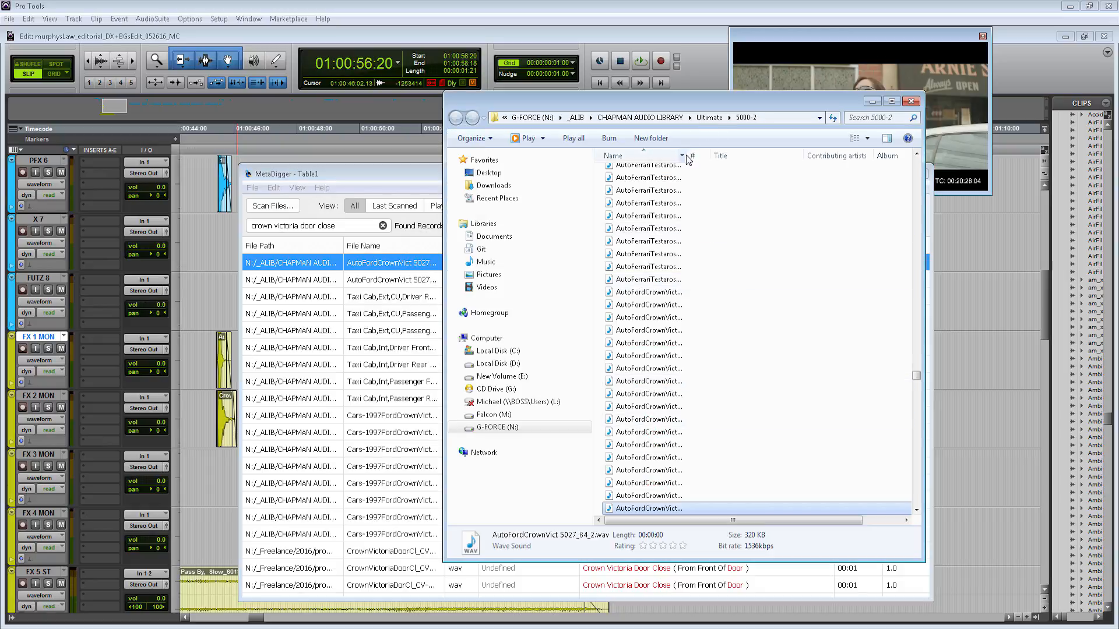
pyautogui.doubleClick(687, 157)
pyautogui.moveTo(692, 509); pyautogui.dragTo(623, 356)
pyautogui.click(634, 446)
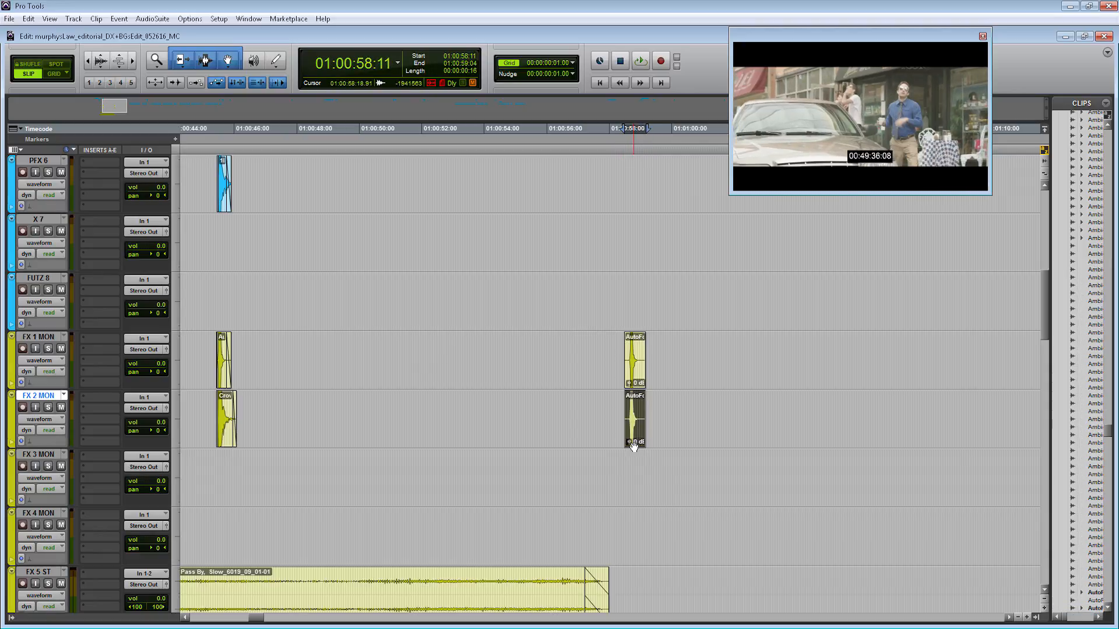
pyautogui.press('Delete')
# Step: Trim the silence off the start of the FX 1 MON door close, shift the clip to about 01:00:58:12 and play it back
pyautogui.hotkey('ctrl', ']')
pyautogui.hotkey('ctrl', ']')
pyautogui.hotkey('ctrl', ']')
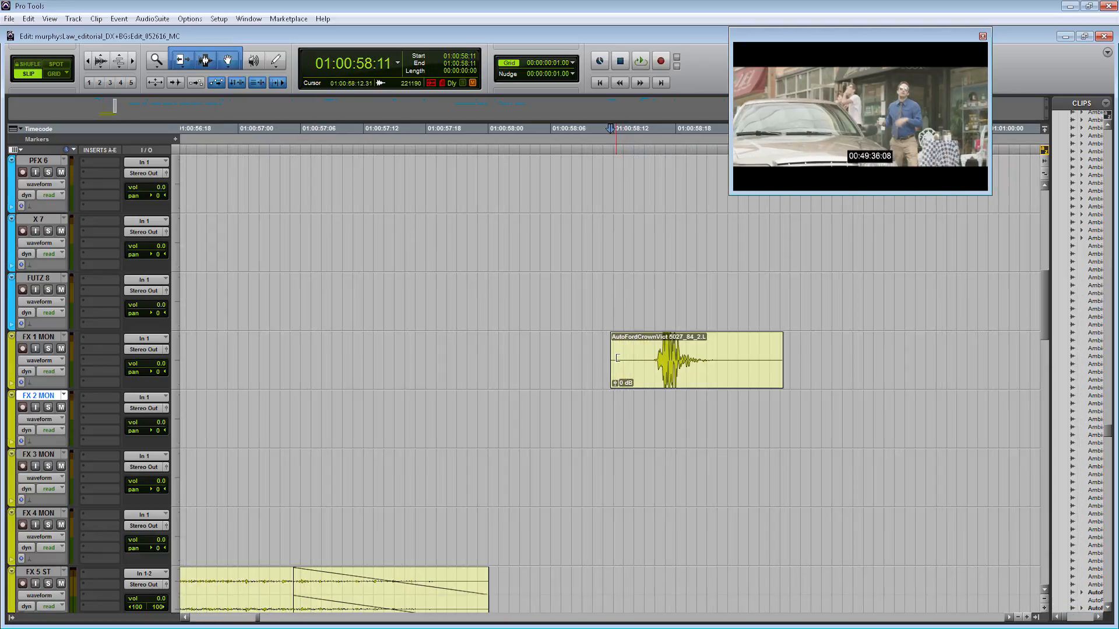
pyautogui.moveTo(617, 359); pyautogui.dragTo(654, 358)
pyautogui.moveTo(688, 373)
pyautogui.mouseDown()
pyautogui.moveTo(561, 370)
pyautogui.moveTo(705, 375)
pyautogui.mouseUp()
pyautogui.press('space')
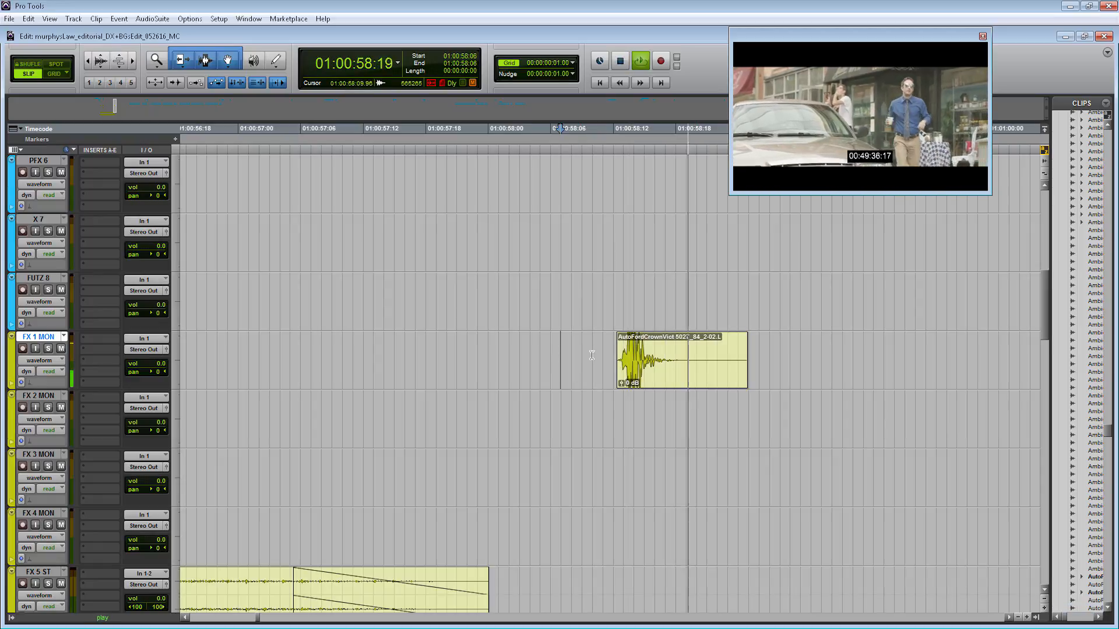
# Step: Switch to MetaDigger, audition CrownVictoriaDoorCl_CV-DC-H_1.M.wav, reveal it in Explorer and place it on FX 2 MON beneath the first door close
pyautogui.hotkey('alt', 'Tab')
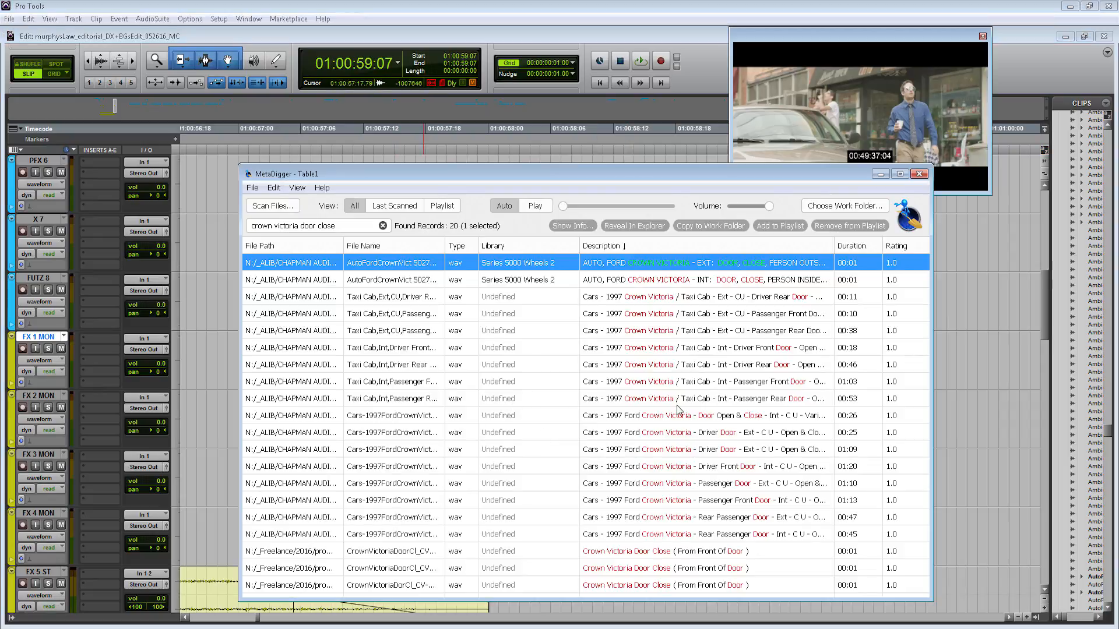
pyautogui.click(691, 551)
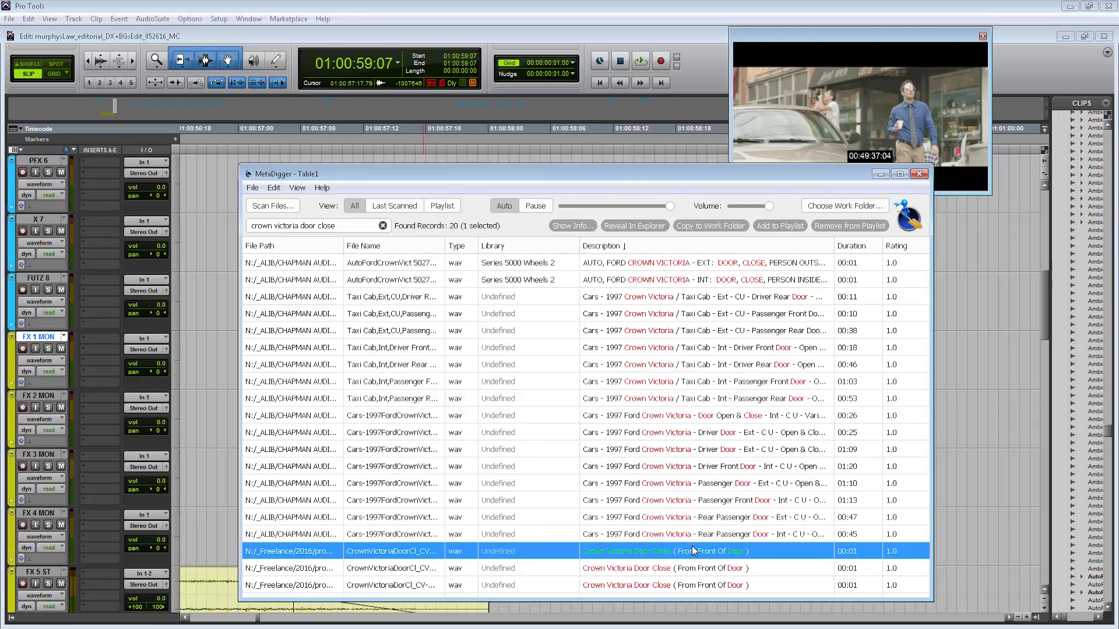
pyautogui.rightClick(658, 551)
pyautogui.click(722, 571)
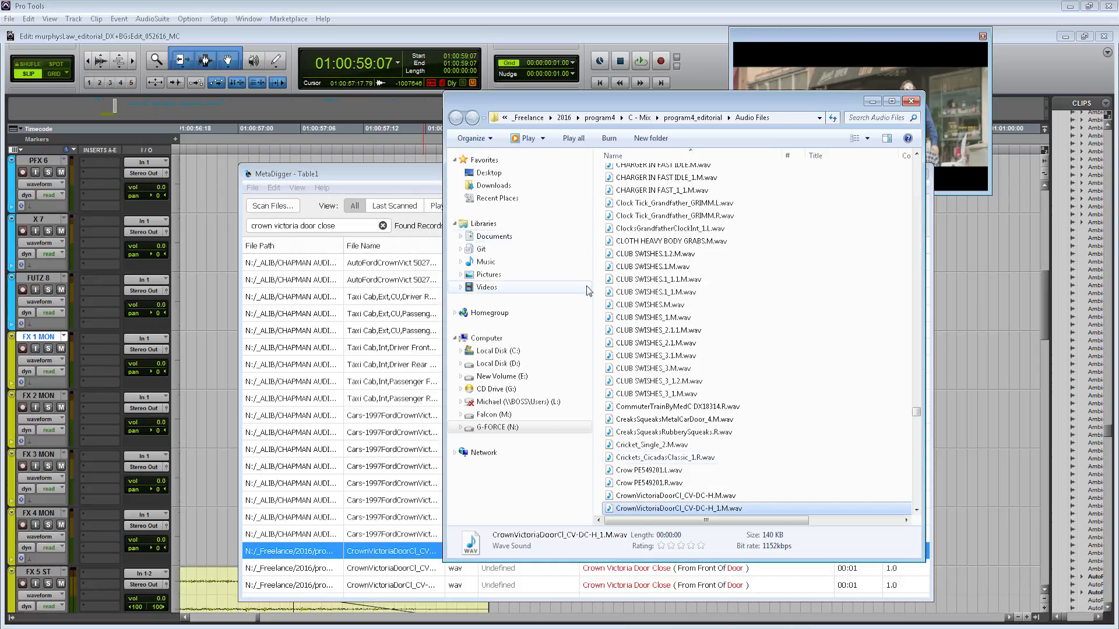
pyautogui.moveTo(676, 514); pyautogui.dragTo(607, 430)
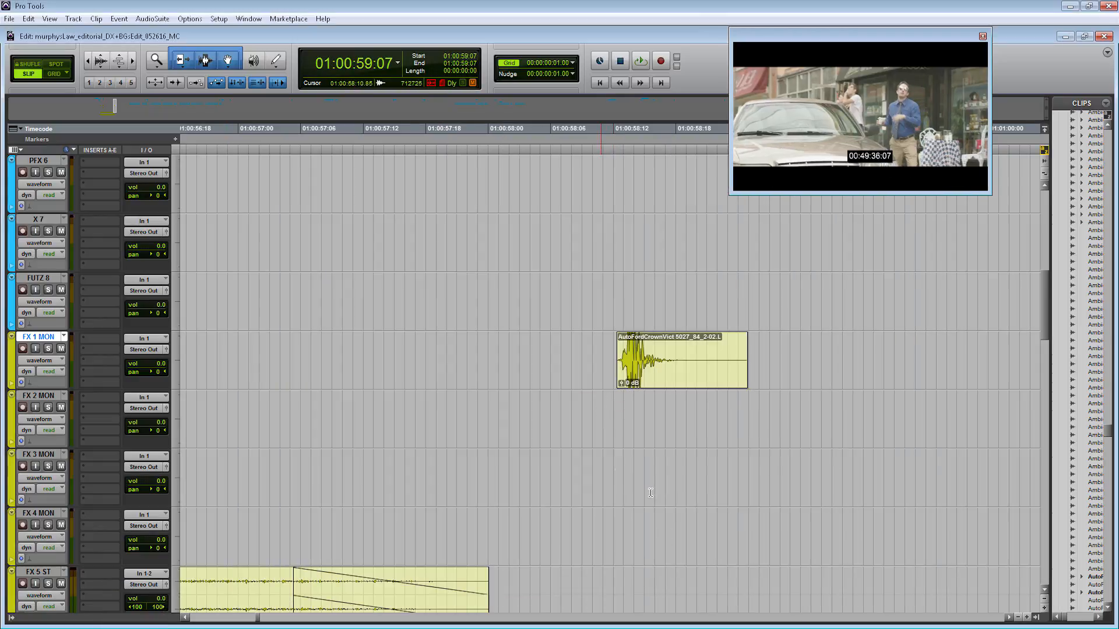
# Step: Align the FX 2 MON door close with the FX 1 MON hit, trim its start to match the clip above, and play both
pyautogui.scroll(4, 648, 430)
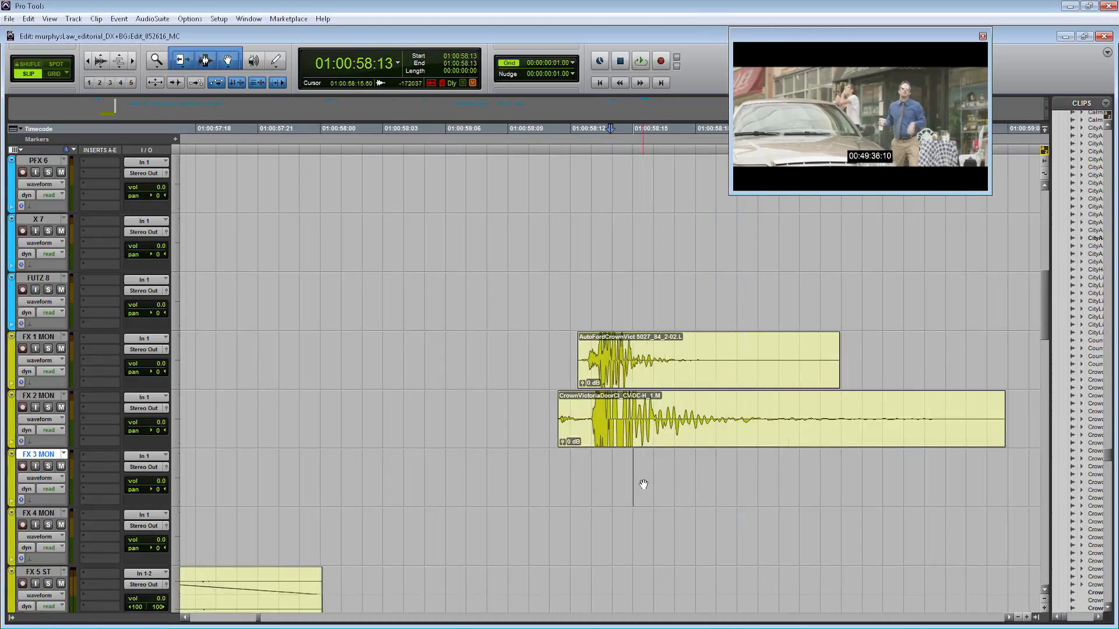
pyautogui.moveTo(603, 445); pyautogui.dragTo(594, 445)
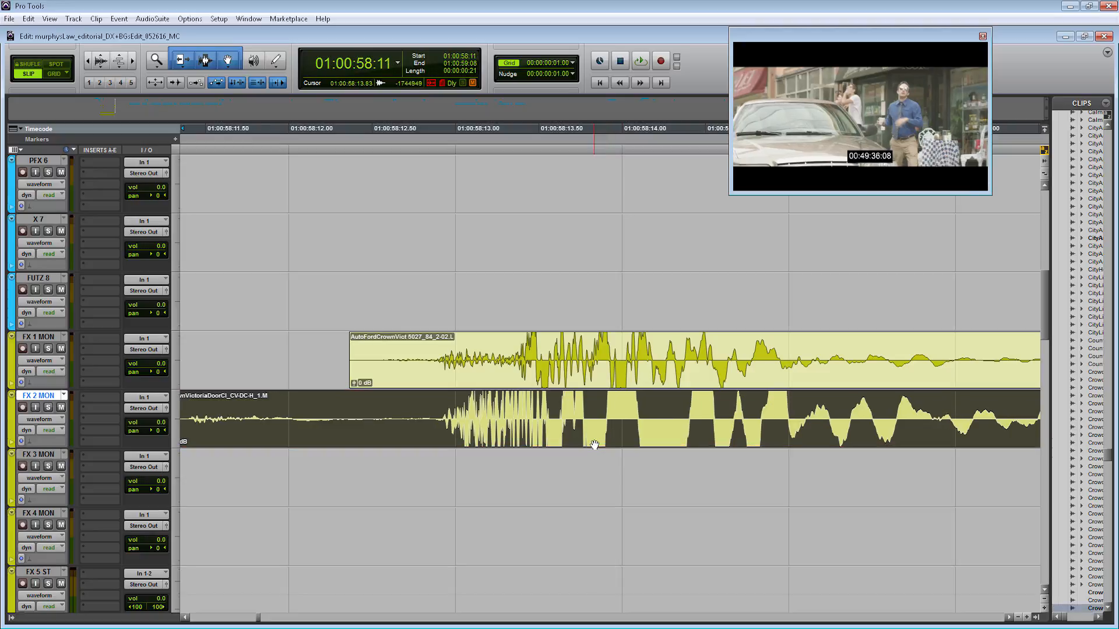
pyautogui.scroll(-3, 594, 445)
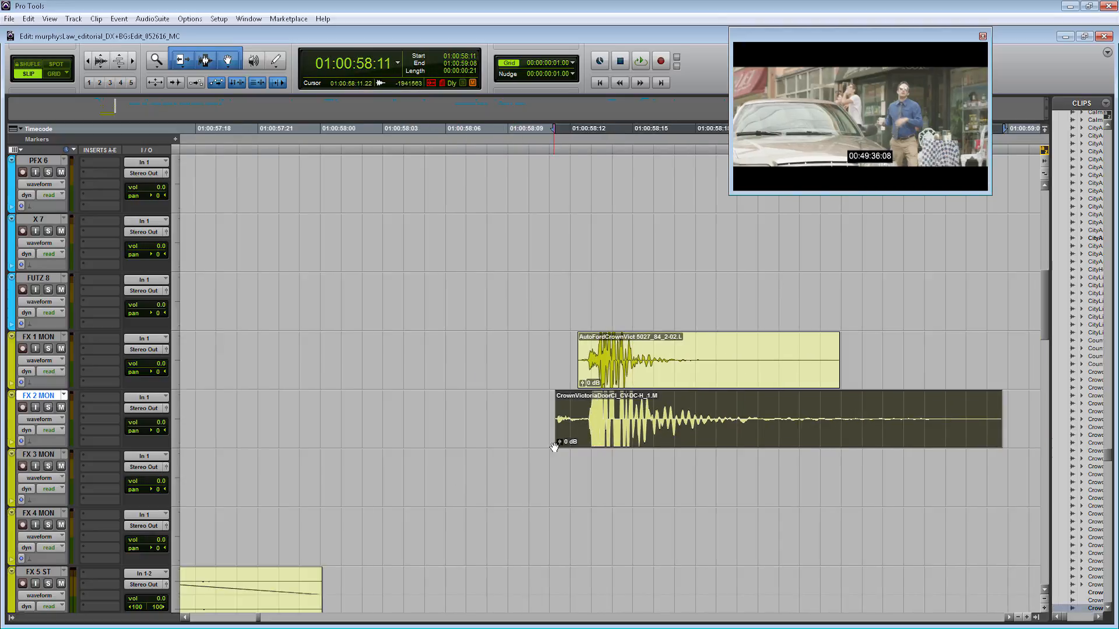
pyautogui.moveTo(554, 447); pyautogui.dragTo(576, 447)
pyautogui.click(513, 461)
pyautogui.press('space')
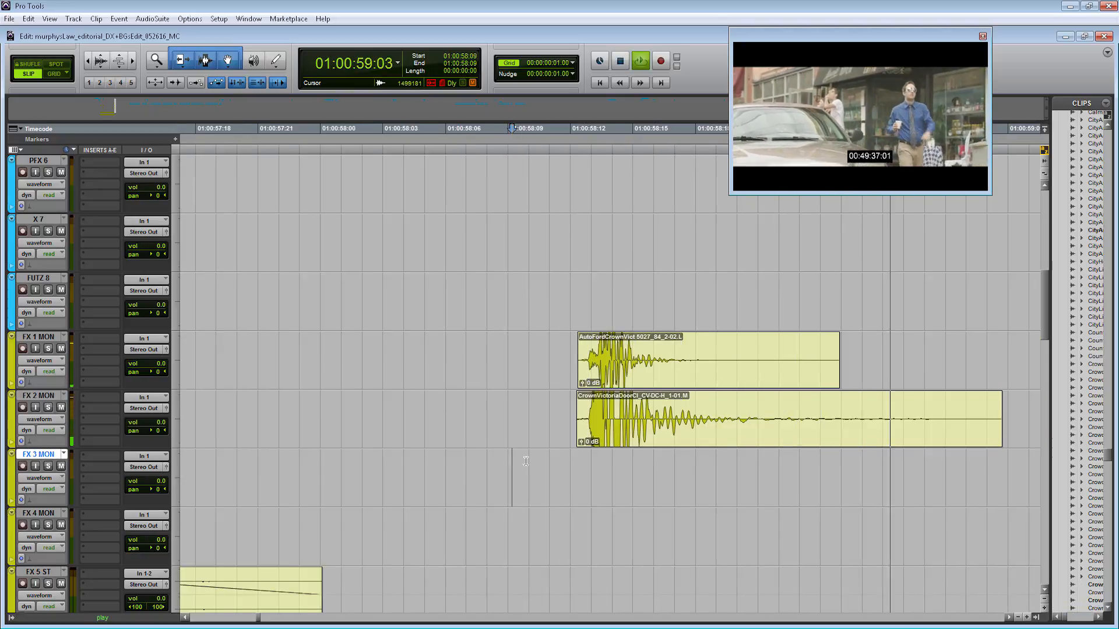
# Step: Play the scene past the door close and select the range from 01:00:58:11 to 01:01:01:03 across FX 2 MON and FX 3 MON
pyautogui.press('r')
pyautogui.press('r')
pyautogui.press('r')
pyautogui.press('n')
pyautogui.press('space')
pyautogui.click(580, 461)
pyautogui.moveTo(604, 461); pyautogui.dragTo(769, 442)
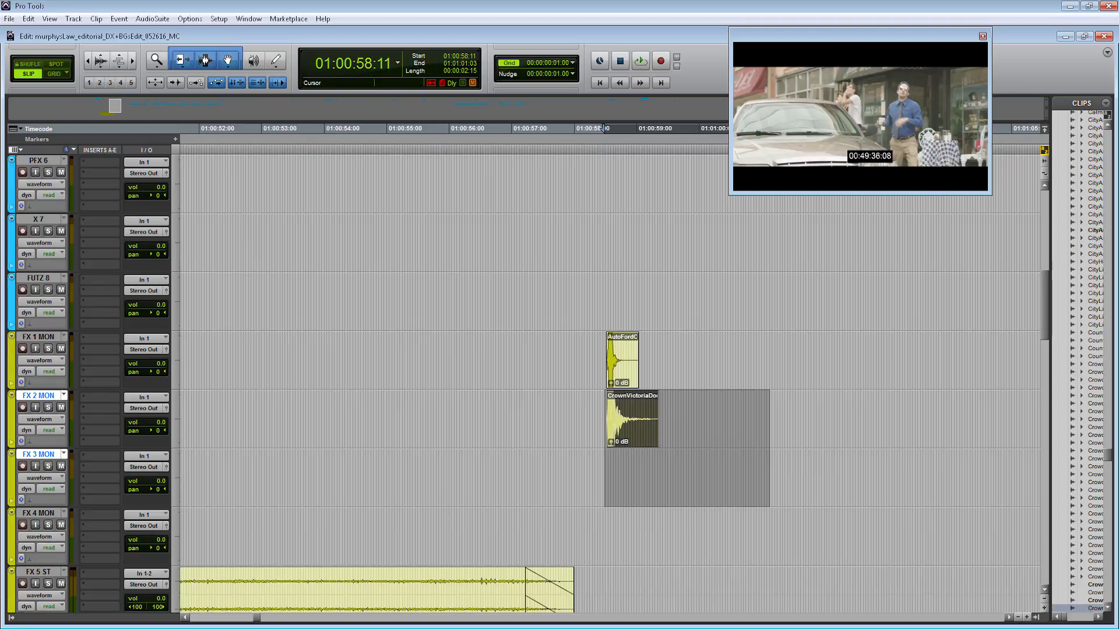
# Step: Search MetaDigger for "water throw" and audition the small water splashes and the large rock splash recordings
pyautogui.hotkey('alt', 'Tab')
pyautogui.hotkey('ctrl', 'a')
pyautogui.write('w')
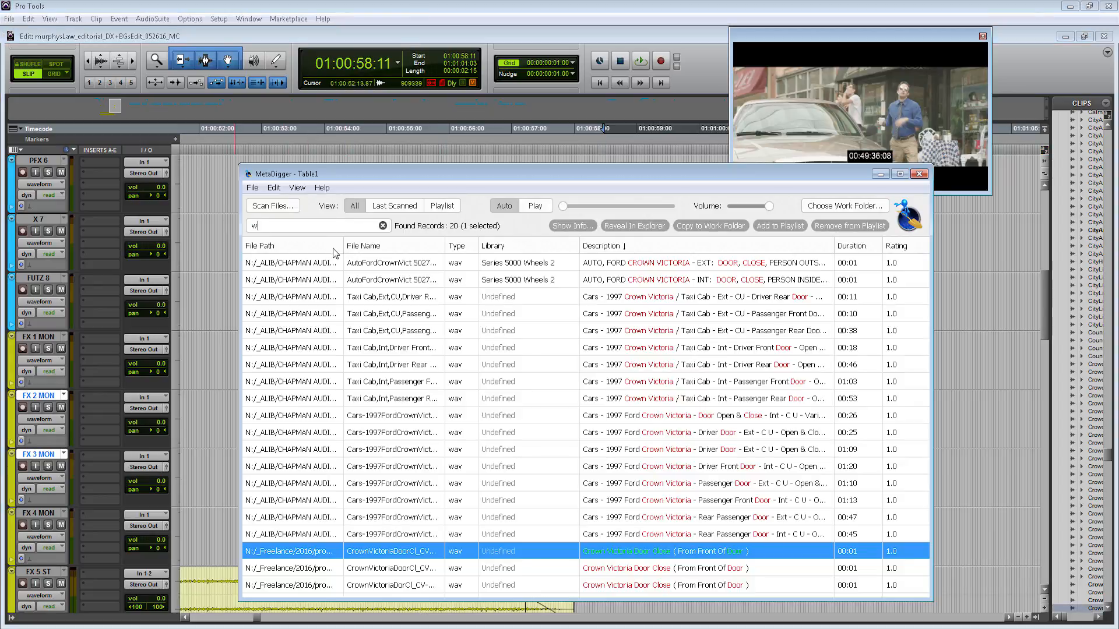
pyautogui.write('ater throw')
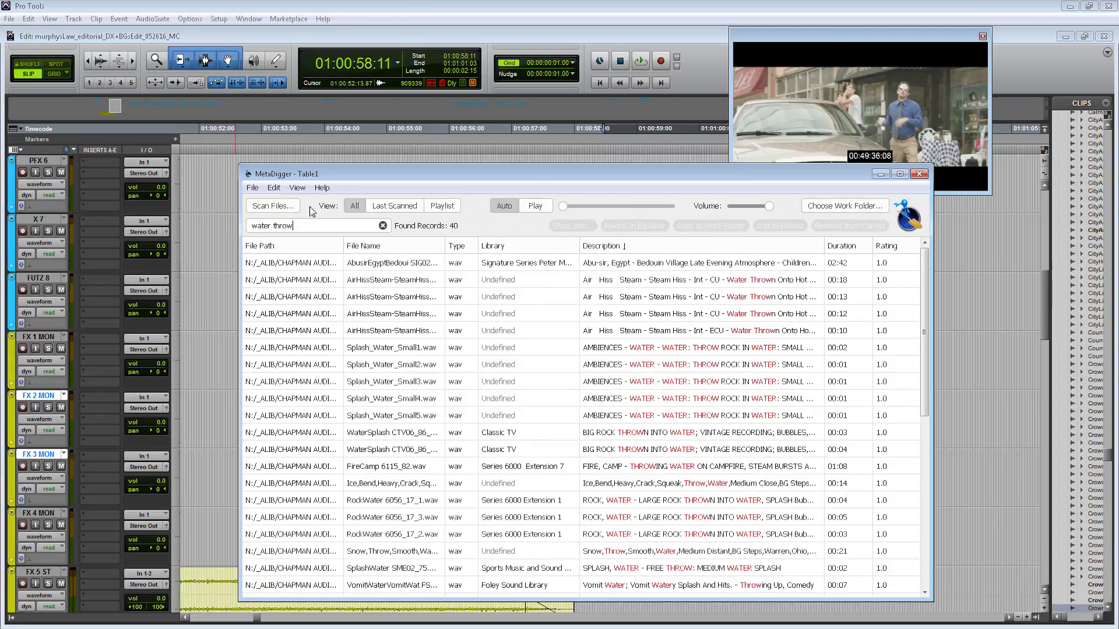
pyautogui.click(404, 381)
pyautogui.press('Up')
pyautogui.press('Up')
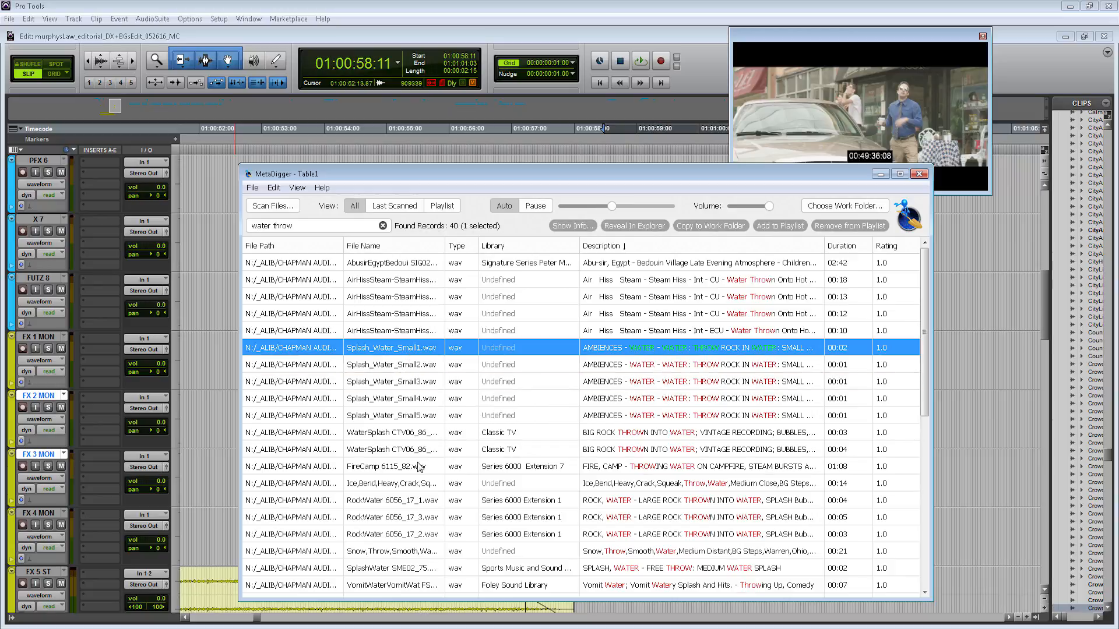
pyautogui.click(400, 488)
pyautogui.click(395, 499)
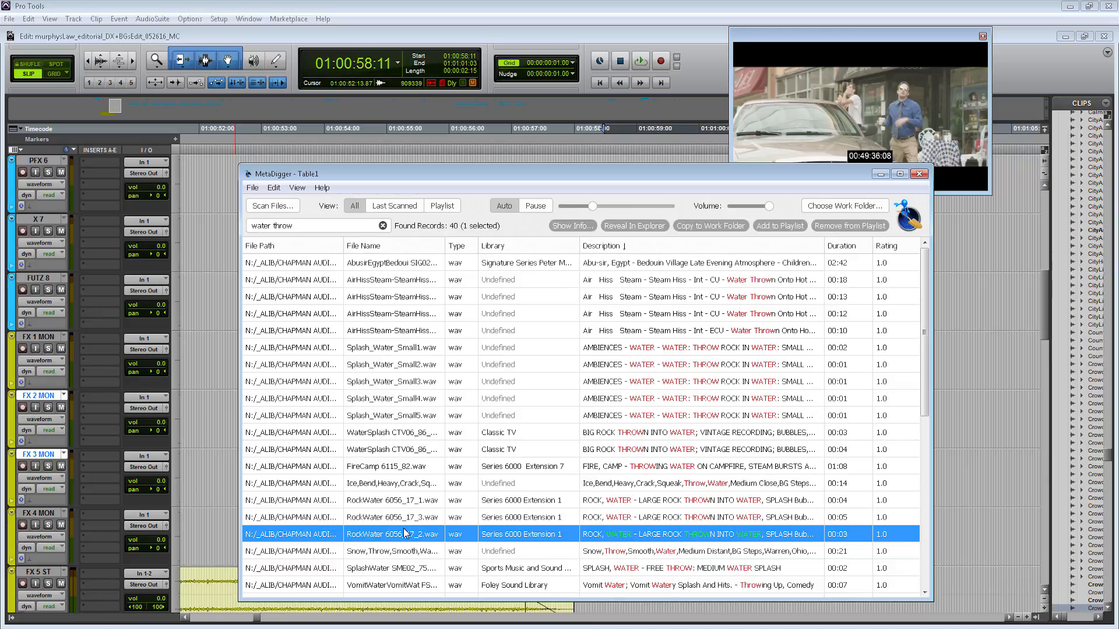
# Step: Audition the WaterLiquid splashes further down the results, reveal WaterLiquid-Splash-CU-Small.wav in Explorer and place it on FX 3 MON
pyautogui.scroll(-2, 403, 546)
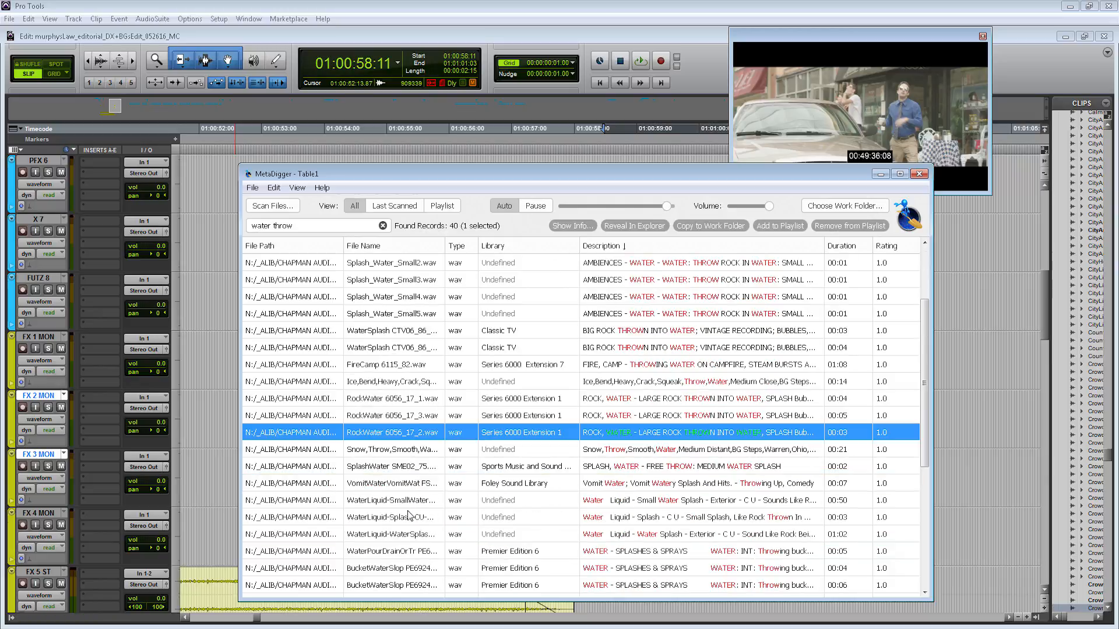
pyautogui.click(410, 518)
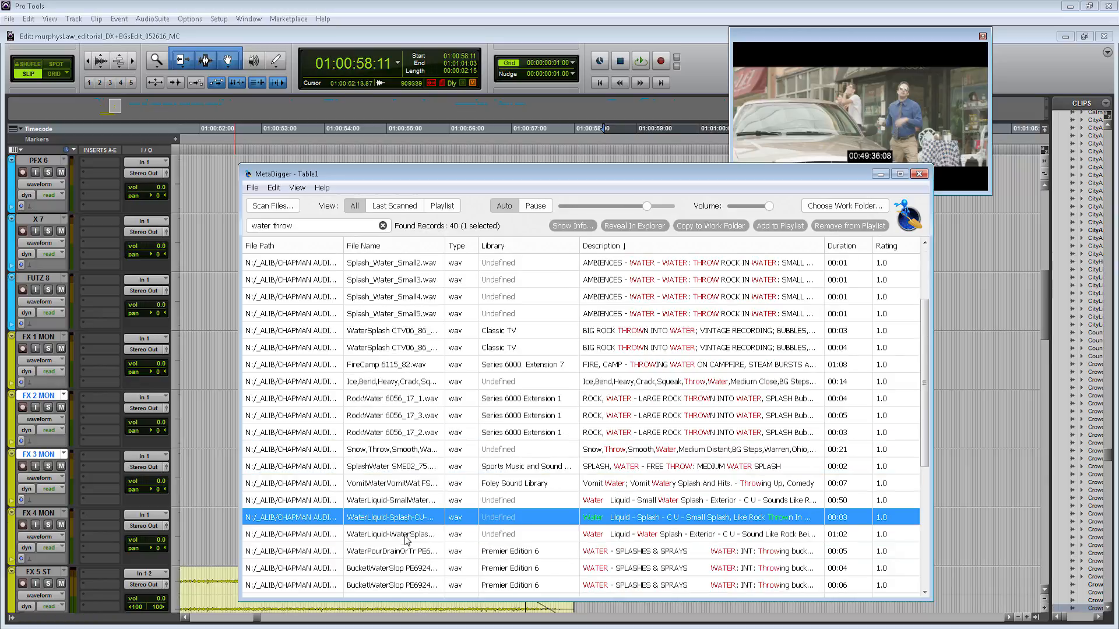
pyautogui.click(402, 541)
pyautogui.click(406, 518)
pyautogui.rightClick(404, 519)
pyautogui.click(452, 539)
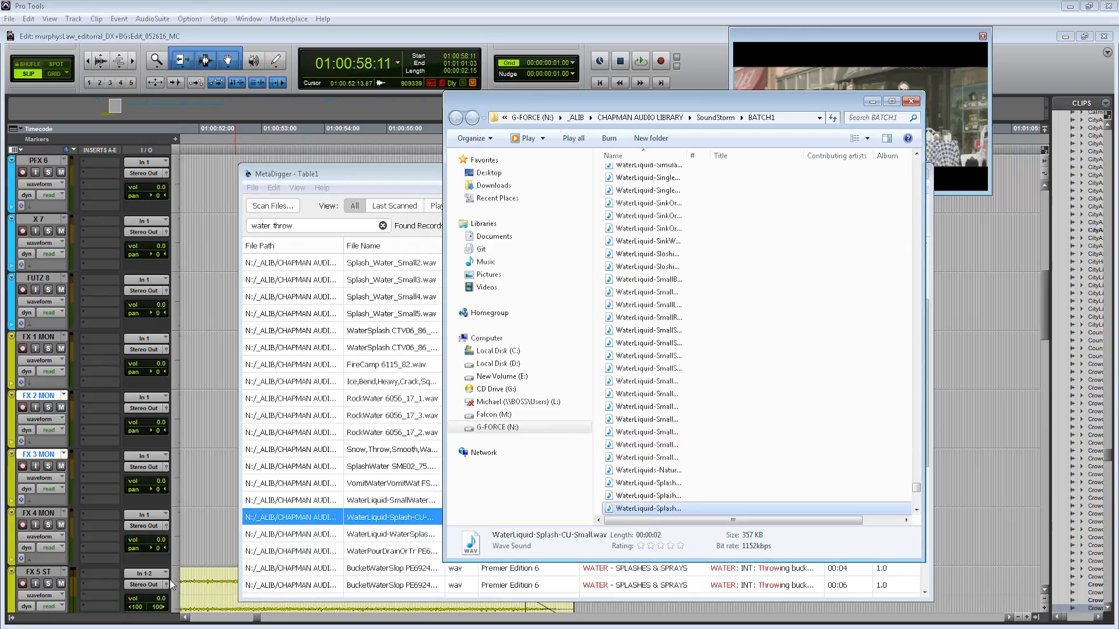
pyautogui.moveTo(169, 580); pyautogui.dragTo(582, 479)
# Step: Trim the start of the water splash on FX 3 MON to 01:00:58:22, add a short fade-in and play it back
pyautogui.click(645, 515)
pyautogui.press('t')
pyautogui.press('t')
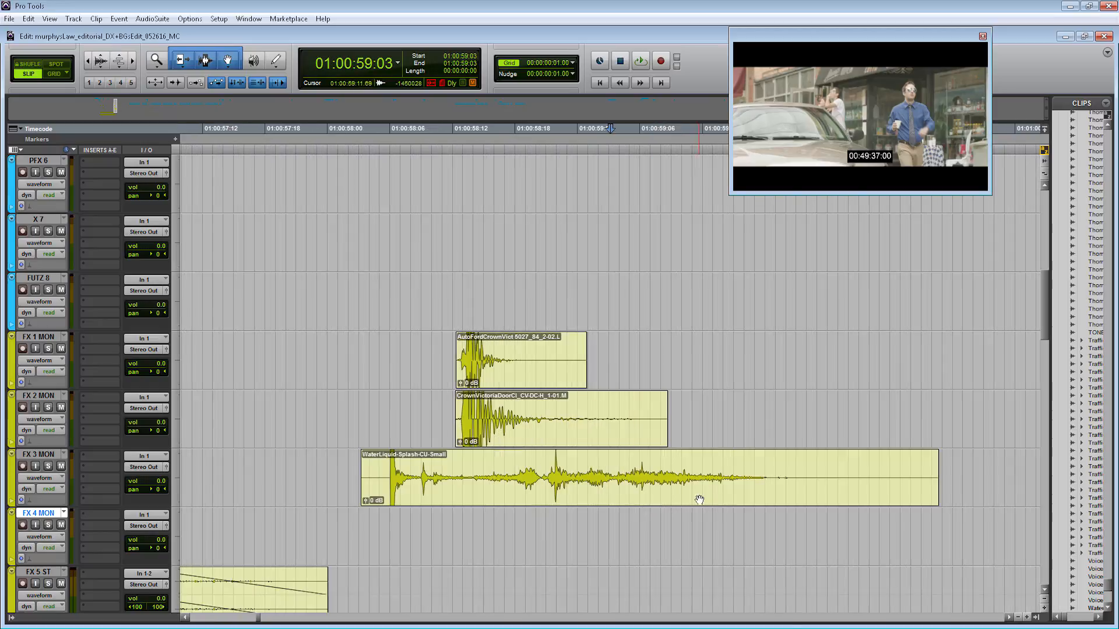
pyautogui.moveTo(363, 472); pyautogui.dragTo(566, 476)
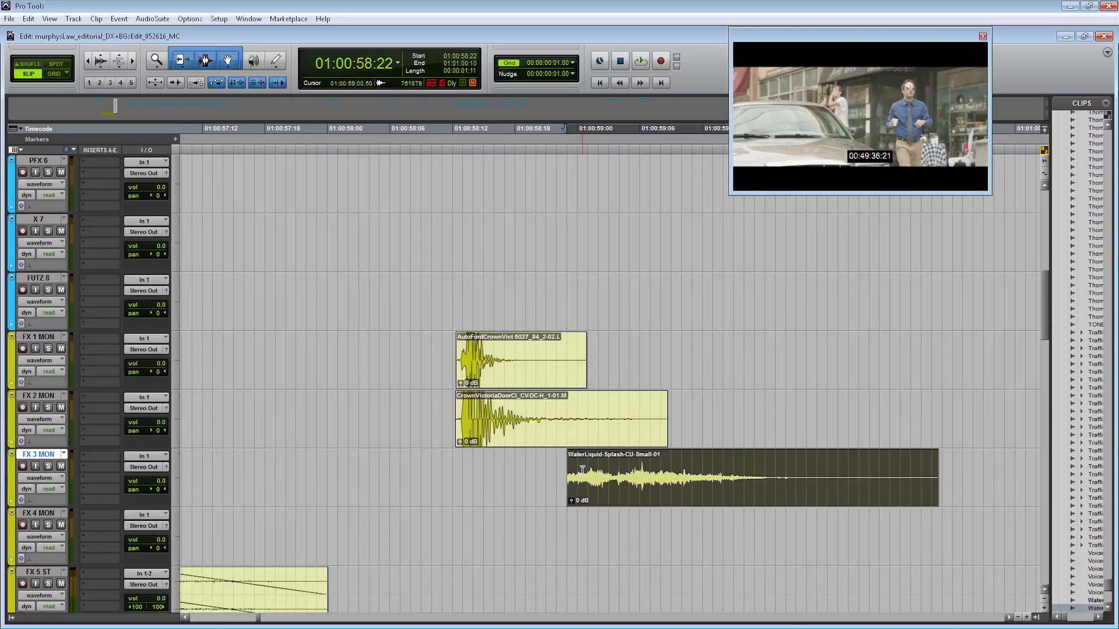
pyautogui.click(579, 484)
pyautogui.press('space')
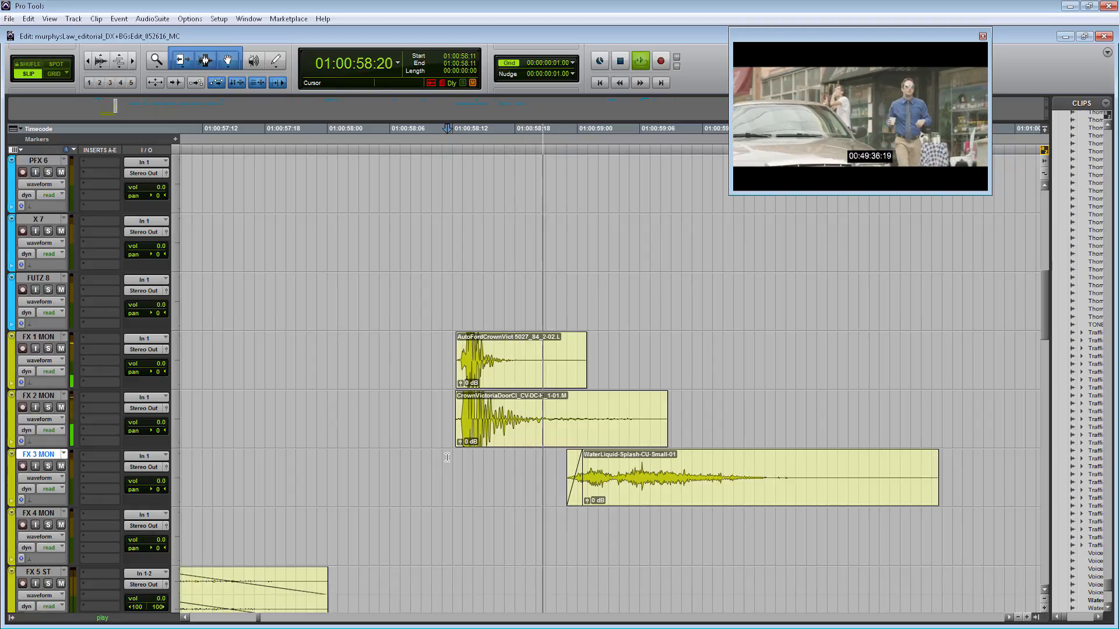
# Step: Move the water splash clip on FX 3 MON to 01:01:01:07 and play it against the picture
pyautogui.press('r')
pyautogui.press('r')
pyautogui.moveTo(629, 502); pyautogui.dragTo(774, 499)
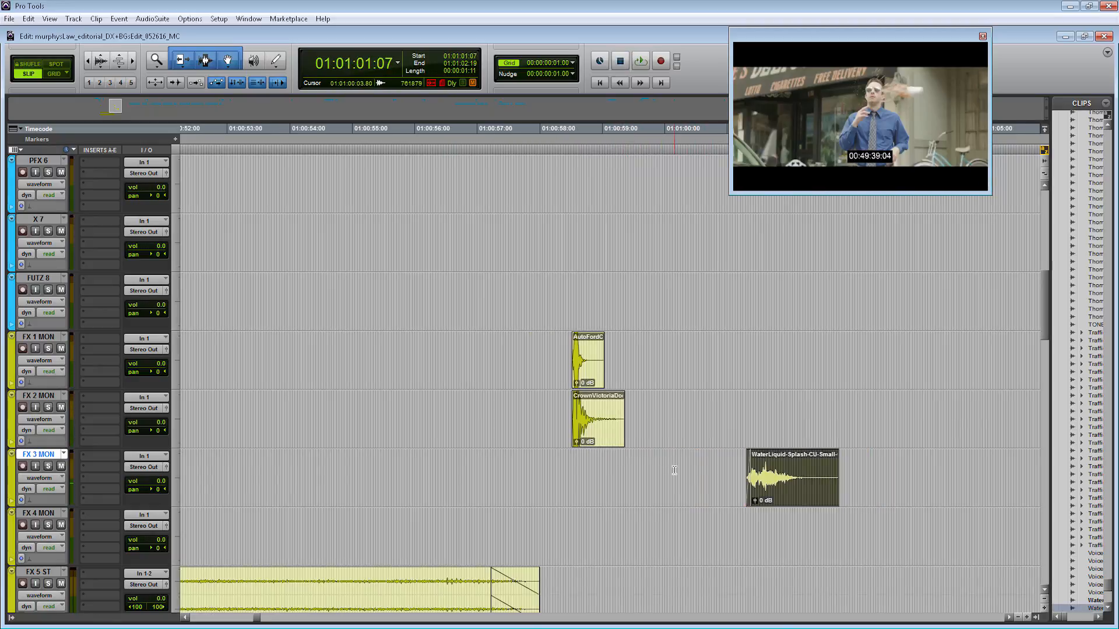
pyautogui.click(674, 469)
pyautogui.press('space')
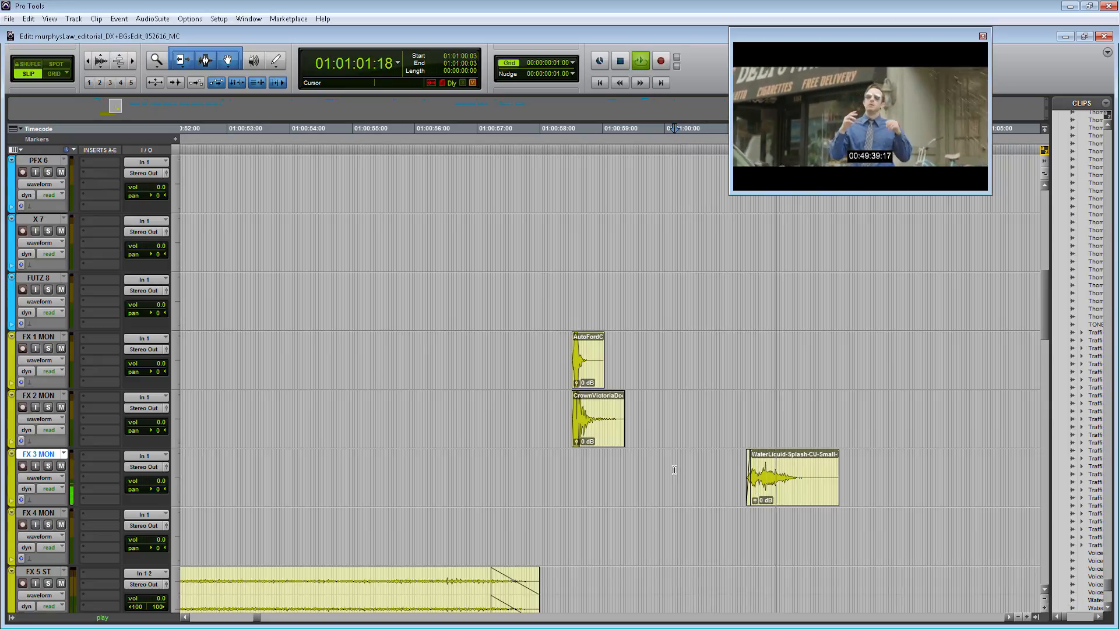
pyautogui.press('space')
# Step: Trim the start of the water splash clip to about 01:01:01:12 and play it back
pyautogui.moveTo(748, 489); pyautogui.dragTo(762, 488)
pyautogui.click(752, 476)
pyautogui.press('space')
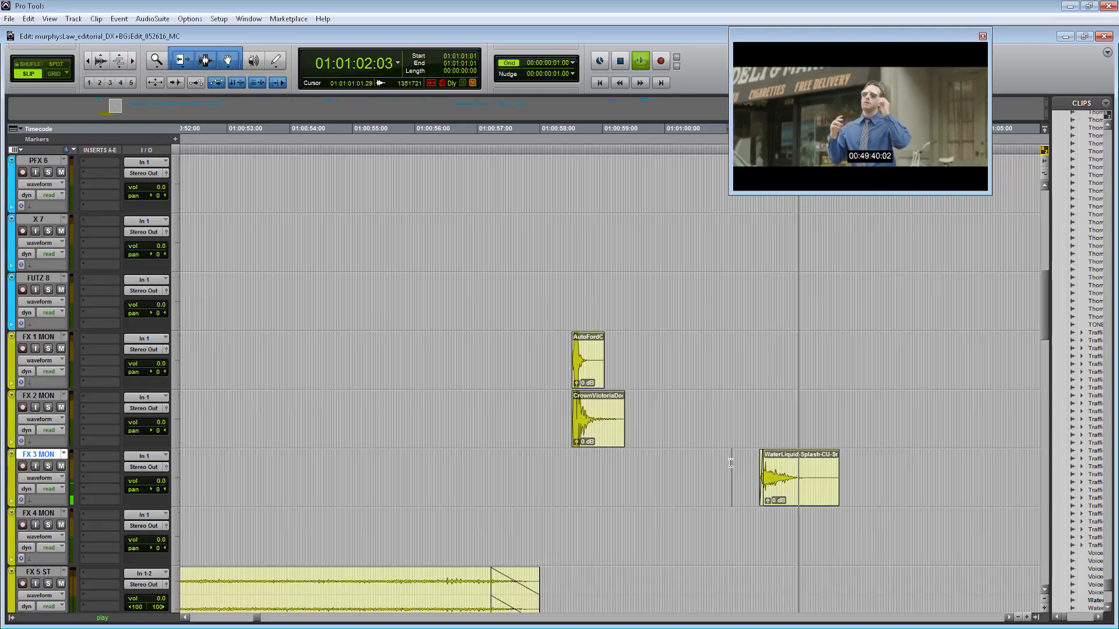
pyautogui.press('space')
# Step: Move the trimmed water splash earlier to start at 01:01:01:00 and check its sync with the picture
pyautogui.click(787, 496)
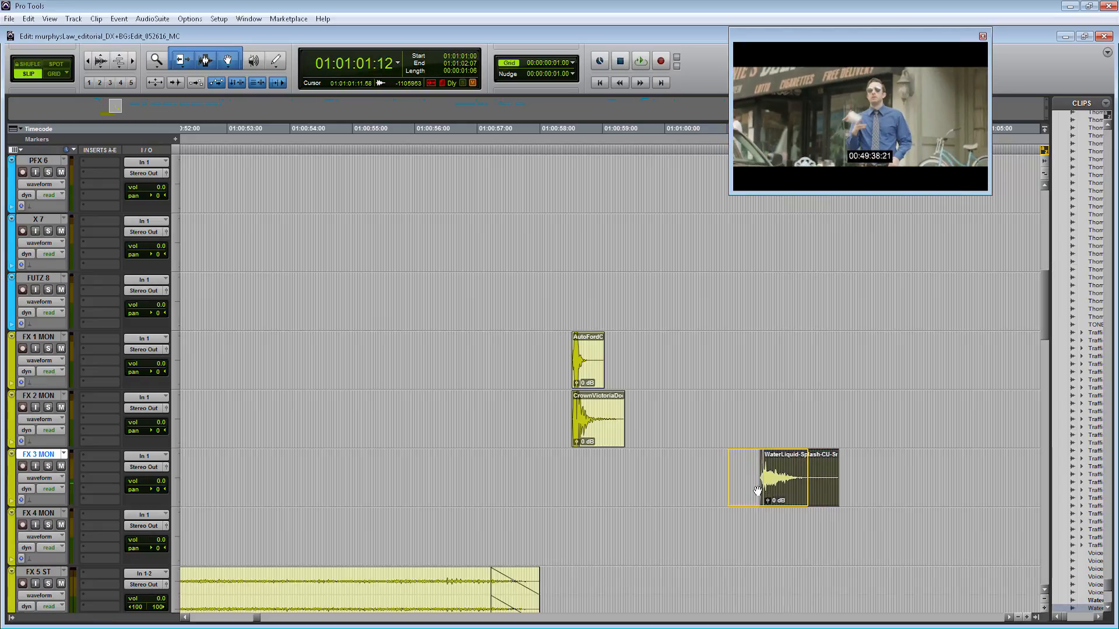
pyautogui.moveTo(787, 497); pyautogui.dragTo(756, 497)
pyautogui.click(697, 473)
pyautogui.press('space')
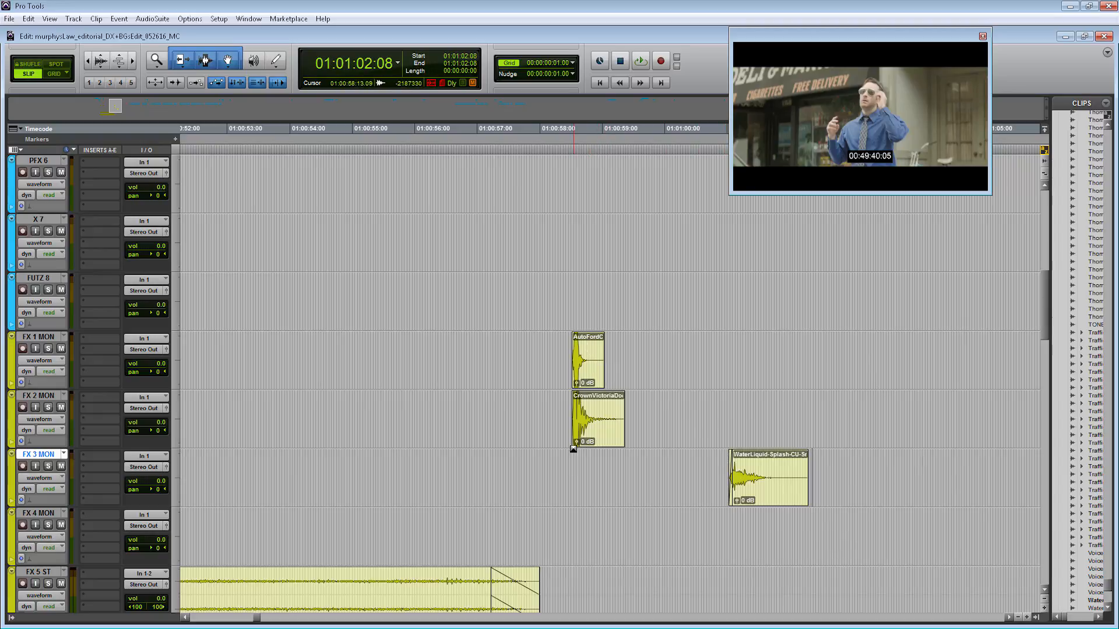
# Step: Switch to MetaDigger, search for "throw swish" and audition the cartoon jump swish and the Whoosh_TossObject sounds
pyautogui.hotkey('alt', 'Tab')
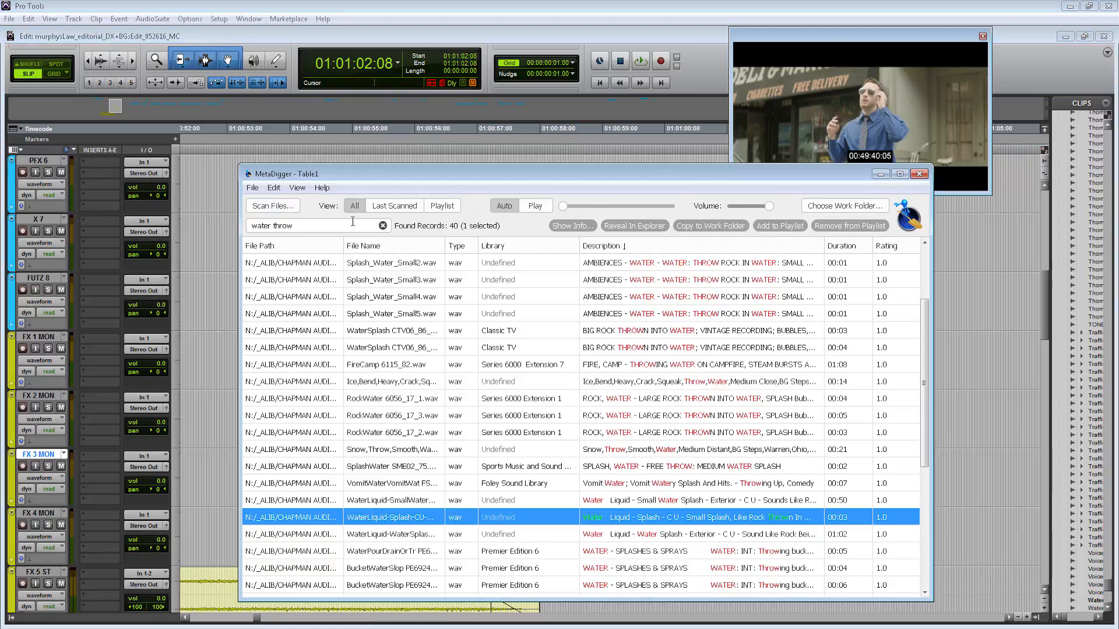
pyautogui.tripleClick(307, 225)
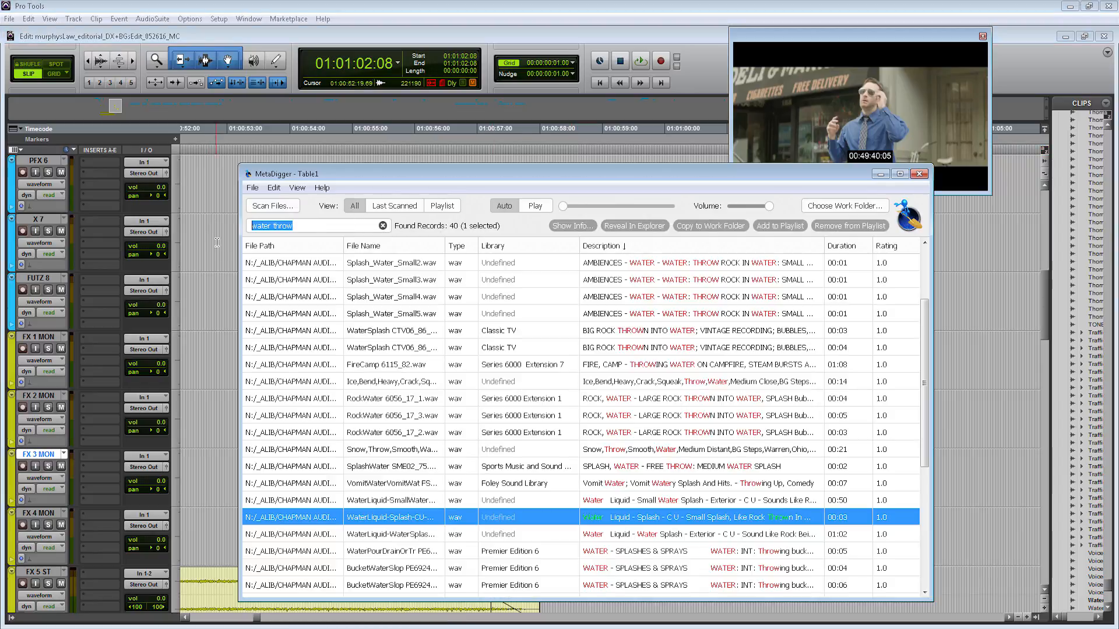
pyautogui.write('throw swish')
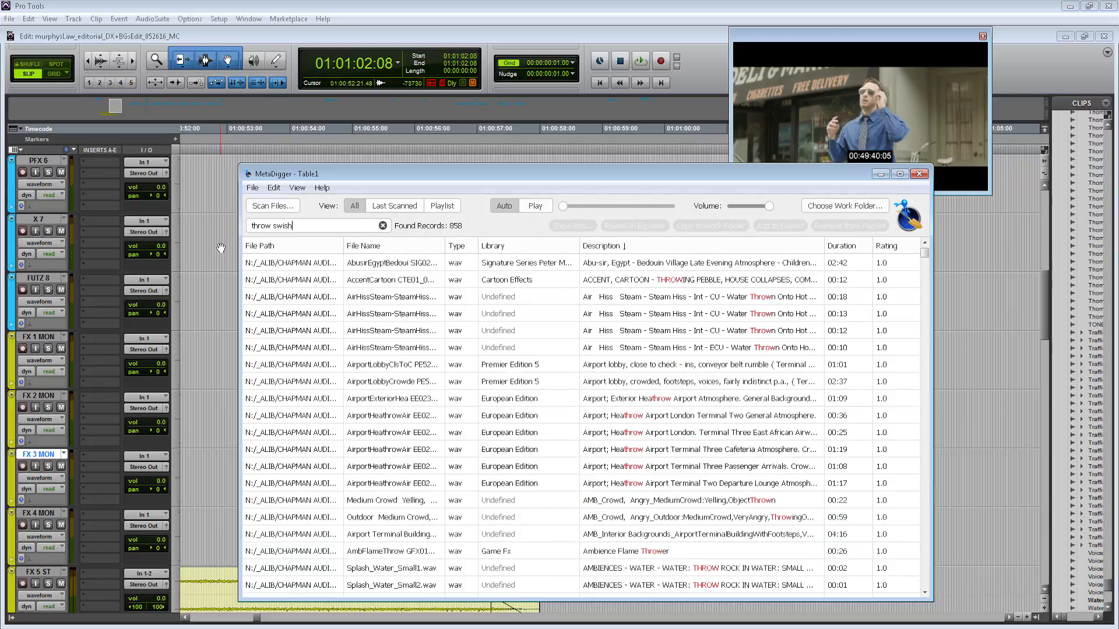
pyautogui.click(651, 298)
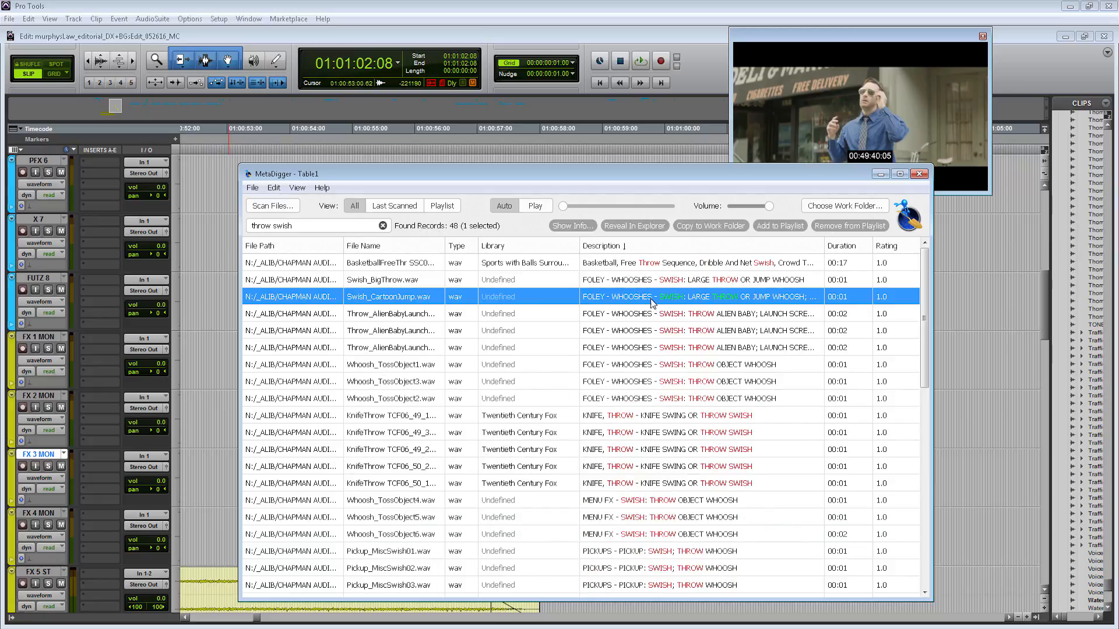
pyautogui.click(651, 330)
pyautogui.click(656, 362)
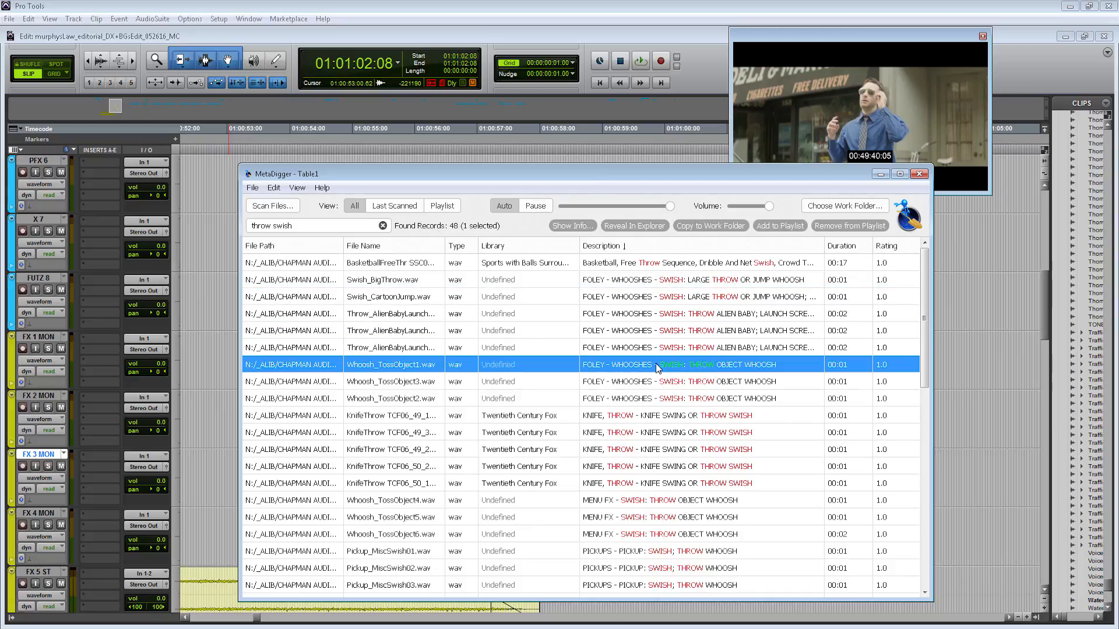
pyautogui.click(636, 511)
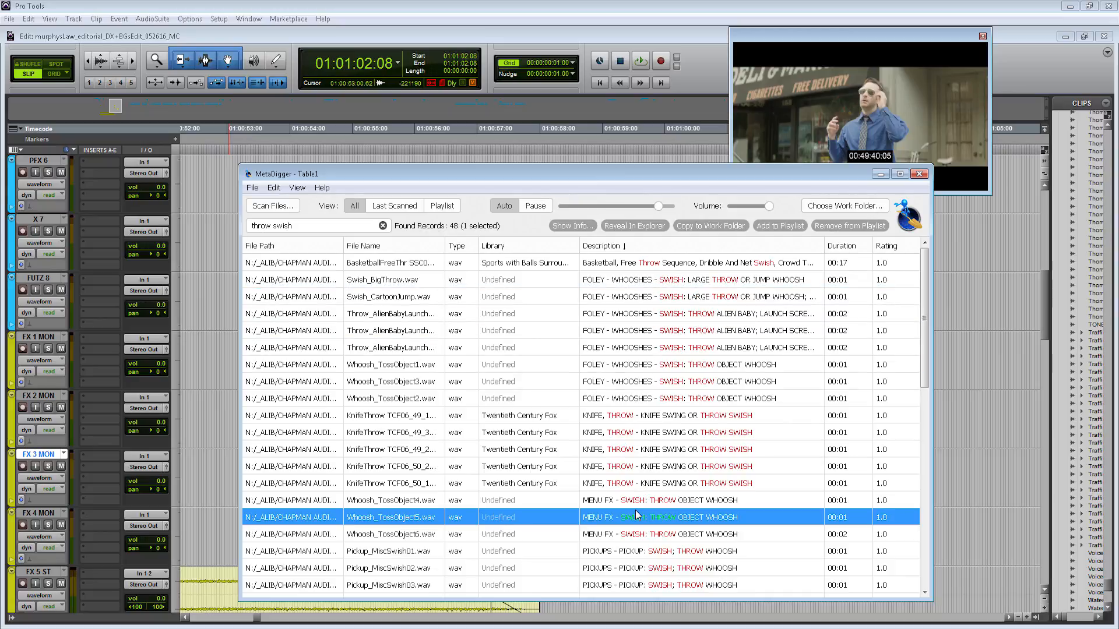
# Step: Place Whoosh_TossObject4.wav from the sound library on FX 3 MON before the water splash, and move the splash down to FX 4 MON
pyautogui.click(639, 501)
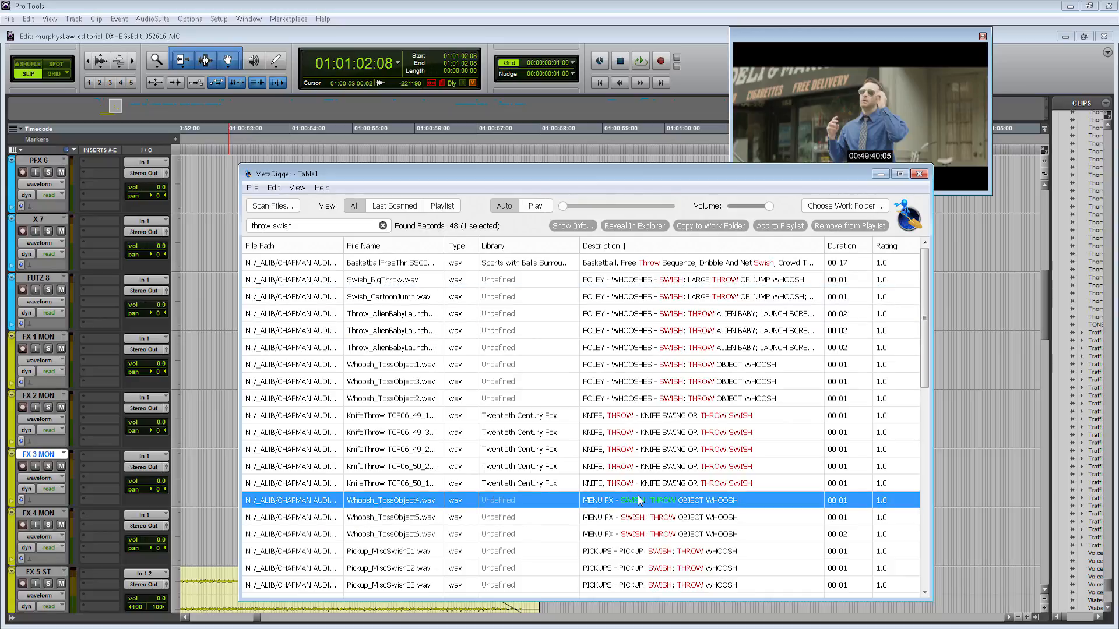
pyautogui.rightClick(635, 503)
pyautogui.click(702, 515)
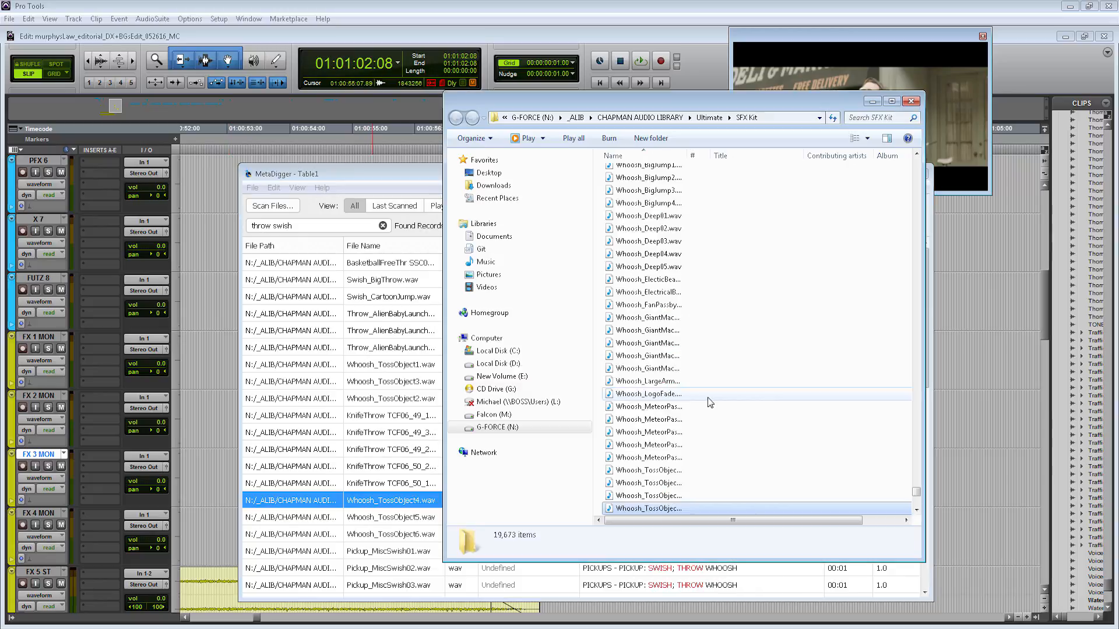
pyautogui.moveTo(649, 508); pyautogui.dragTo(666, 451)
pyautogui.click(741, 521)
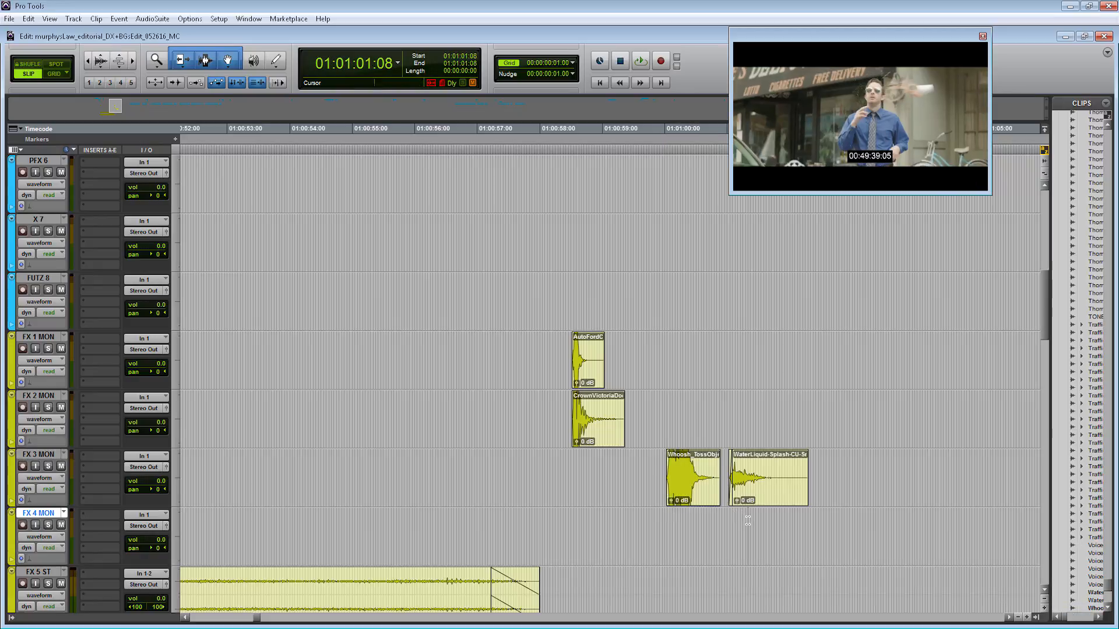
pyautogui.moveTo(747, 497); pyautogui.dragTo(757, 556)
pyautogui.click(699, 534)
# Step: Lower the Whoosh_TossObject4 clip gain to -15.7 dB and move the clip to start at about 01:01:00:18
pyautogui.press('t')
pyautogui.moveTo(549, 502); pyautogui.dragTo(548, 516)
pyautogui.moveTo(601, 466); pyautogui.dragTo(709, 469)
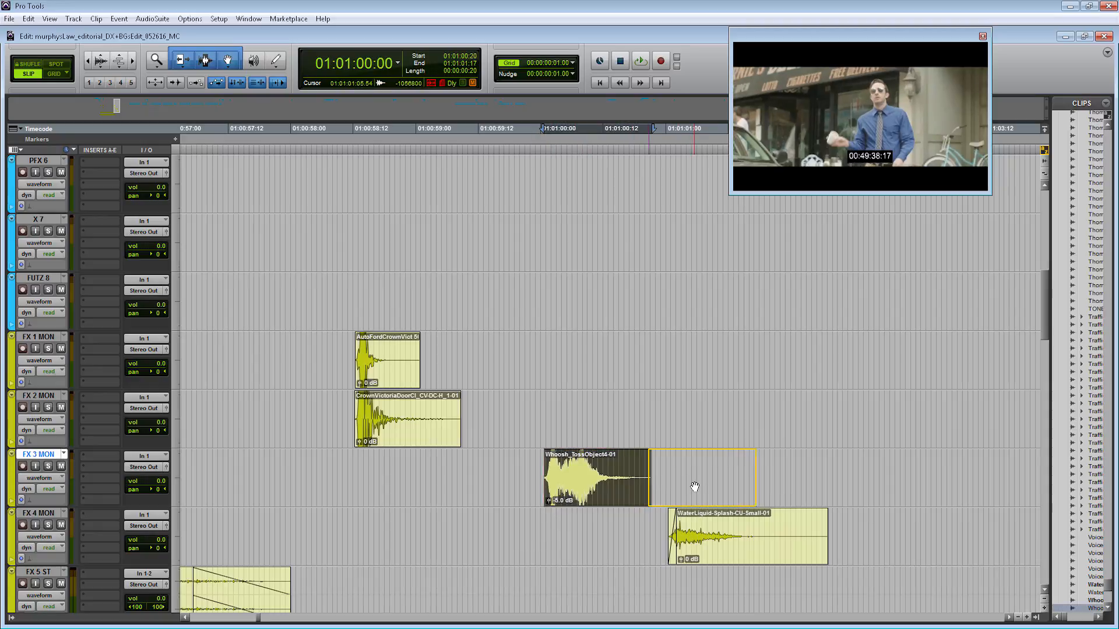
pyautogui.moveTo(632, 493); pyautogui.dragTo(646, 525)
# Step: Play the toss whoosh and water splash together against the picture from several points just before the throw
pyautogui.click(617, 523)
pyautogui.press('space')
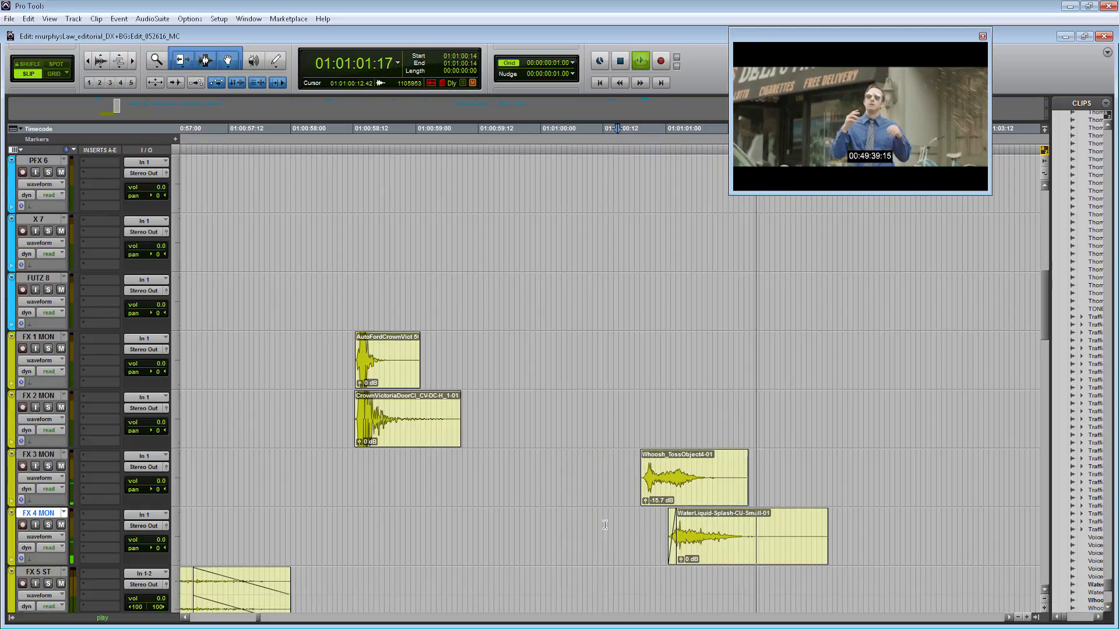
pyautogui.press('space')
pyautogui.click(597, 523)
pyautogui.press('space')
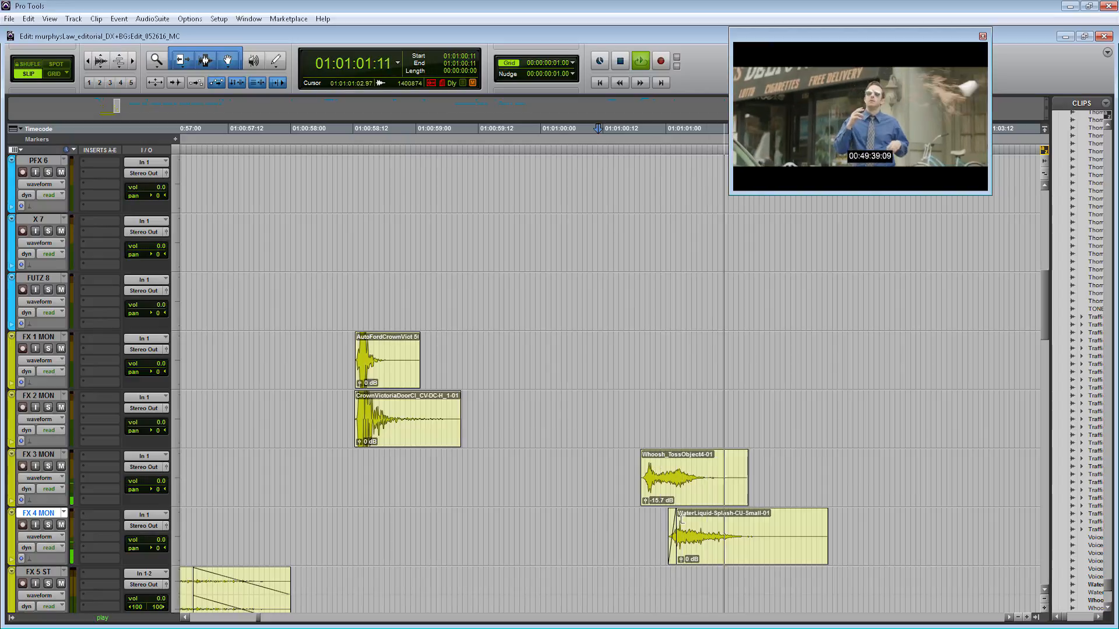
pyautogui.click(694, 497)
pyautogui.press('space')
pyautogui.click(639, 522)
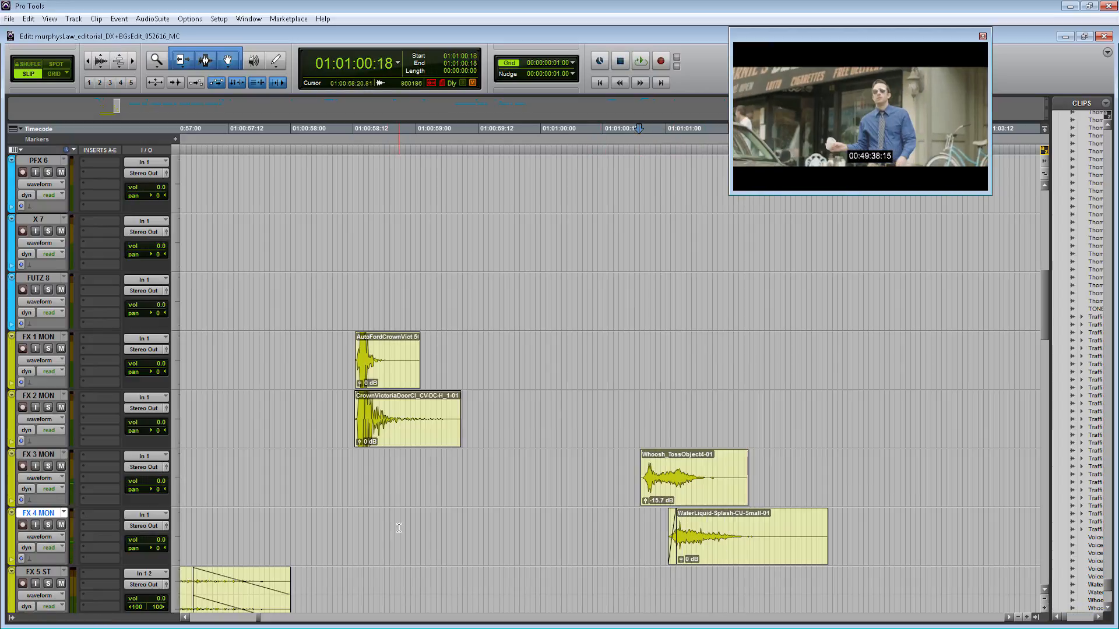
# Step: Switch to MetaDigger, search for "whoosh" and audition the Action Swish and Action Swirl Whoosh sounds
pyautogui.hotkey('alt', 'Tab')
pyautogui.moveTo(335, 225); pyautogui.dragTo(239, 232)
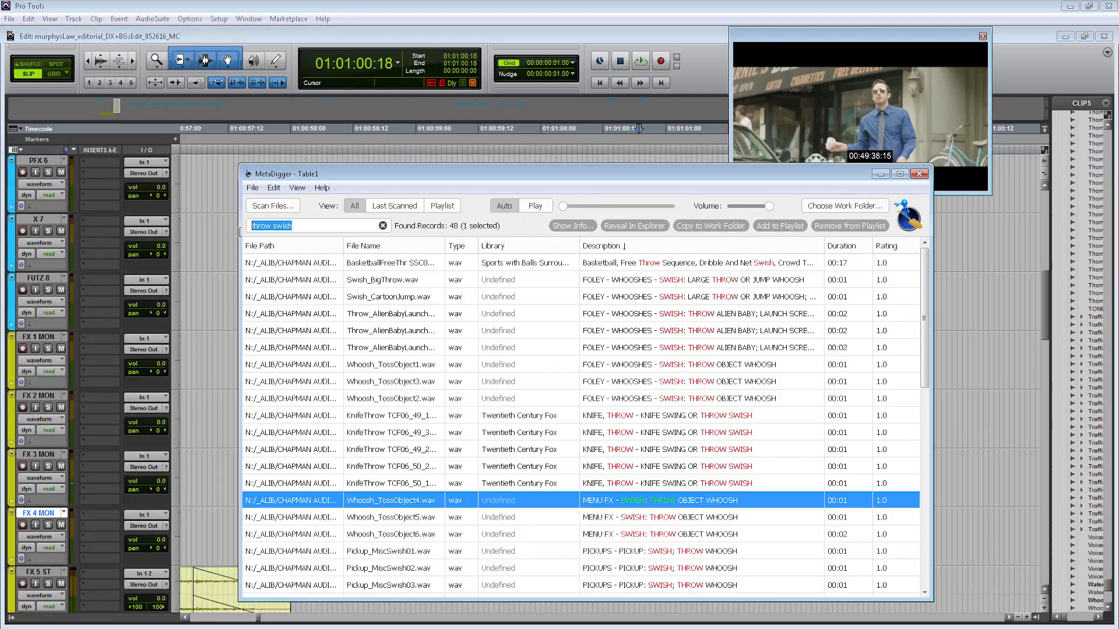
pyautogui.write('whoosh')
pyautogui.press('Return')
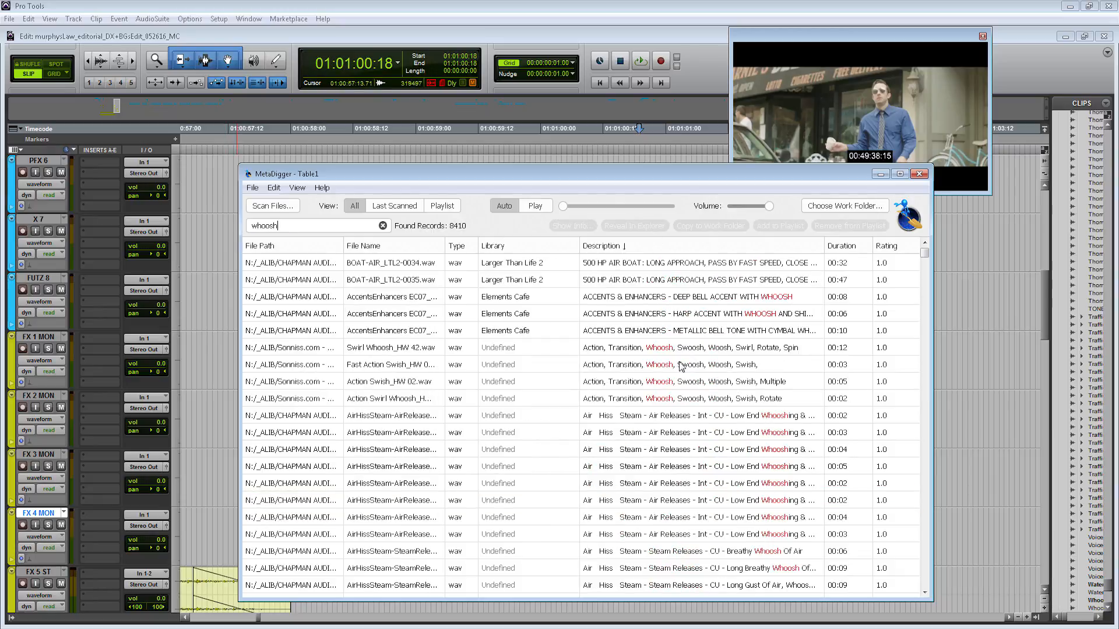
pyautogui.click(681, 366)
pyautogui.click(682, 383)
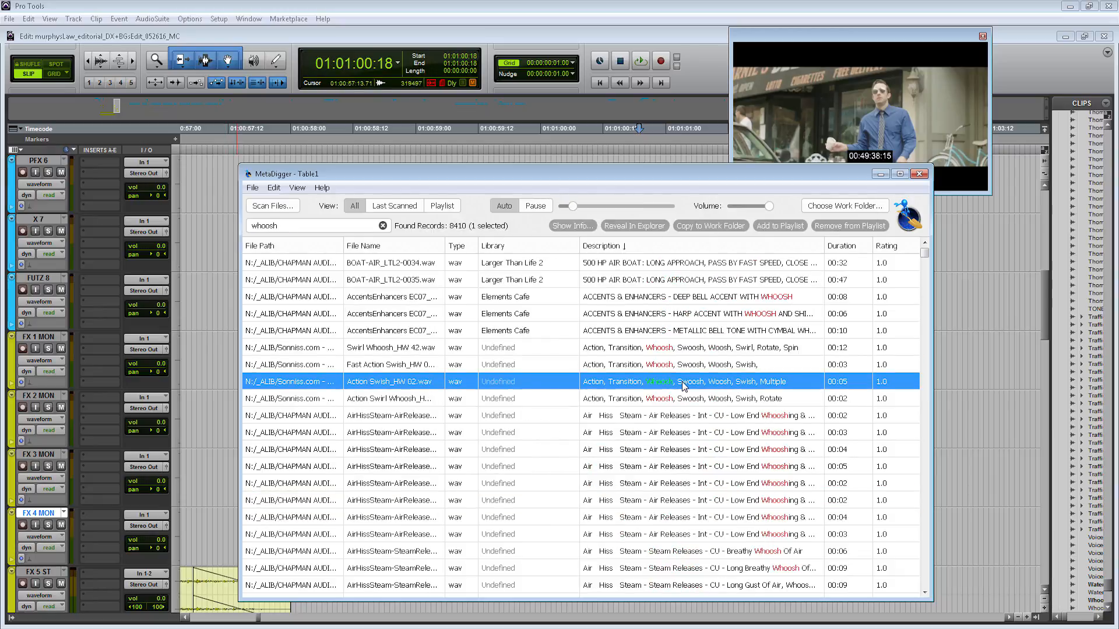
pyautogui.click(684, 401)
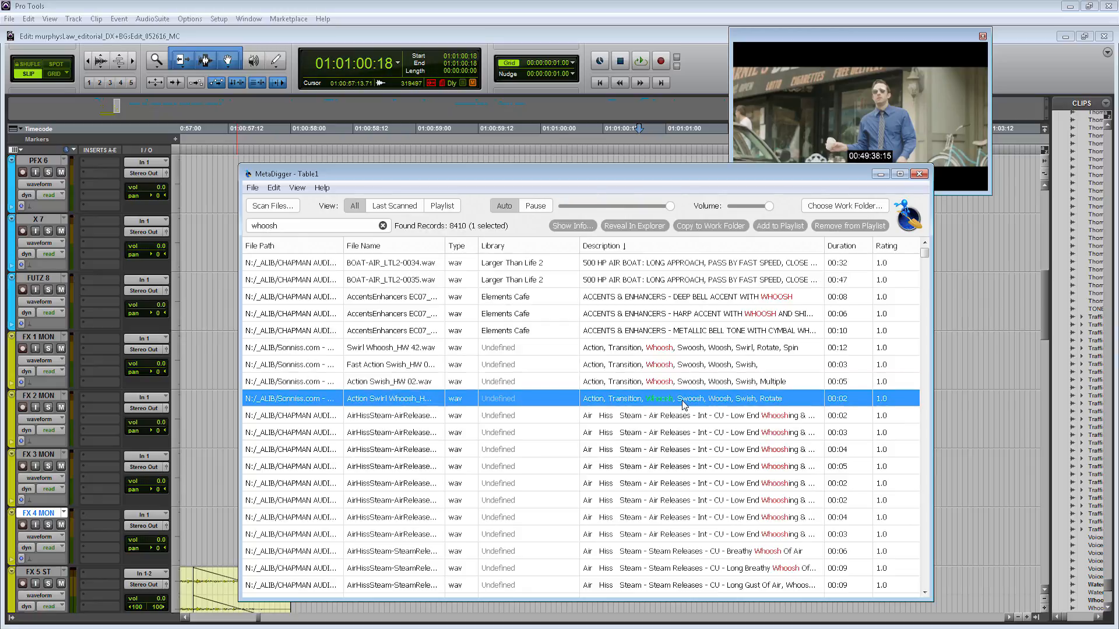
pyautogui.click(682, 354)
pyautogui.click(687, 400)
# Step: Locate Action Swirl Whoosh_HW 04.wav in its folder and place its two channels on FX 2 MON and FX 3 MON after the toss whoosh
pyautogui.rightClick(683, 394)
pyautogui.click(705, 414)
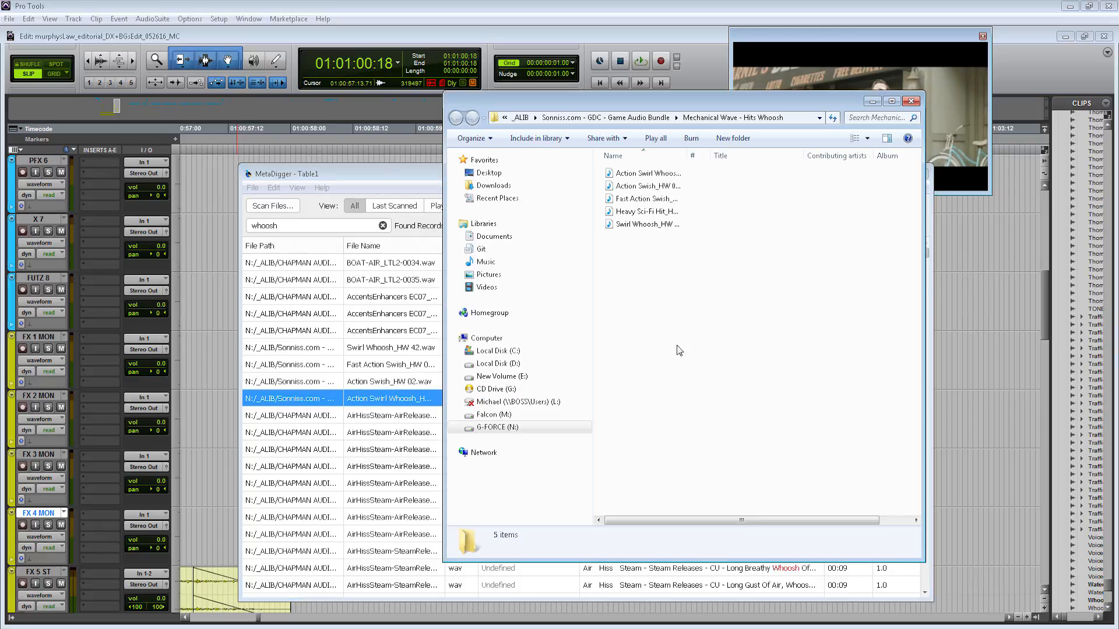
pyautogui.click(416, 174)
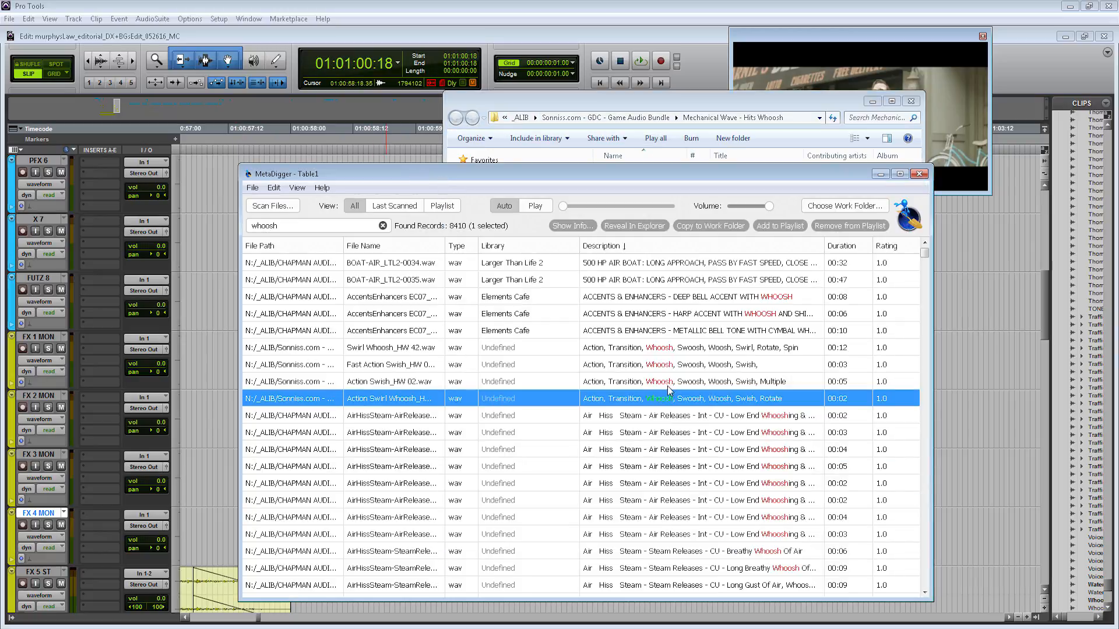
pyautogui.rightClick(668, 406)
pyautogui.click(699, 426)
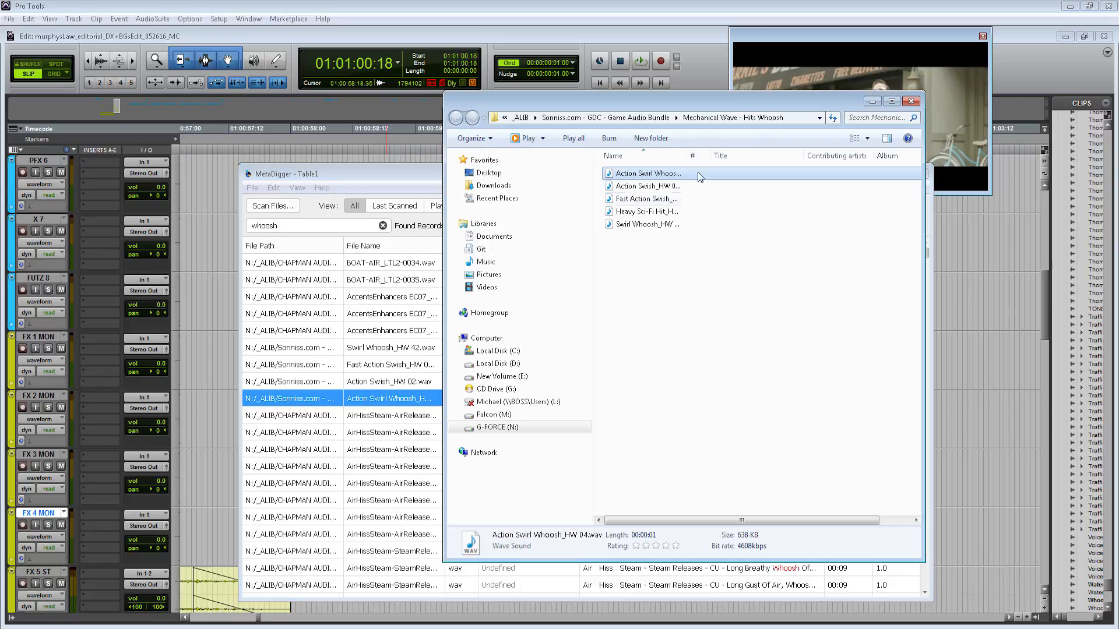
pyautogui.moveTo(687, 156); pyautogui.dragTo(128, 612)
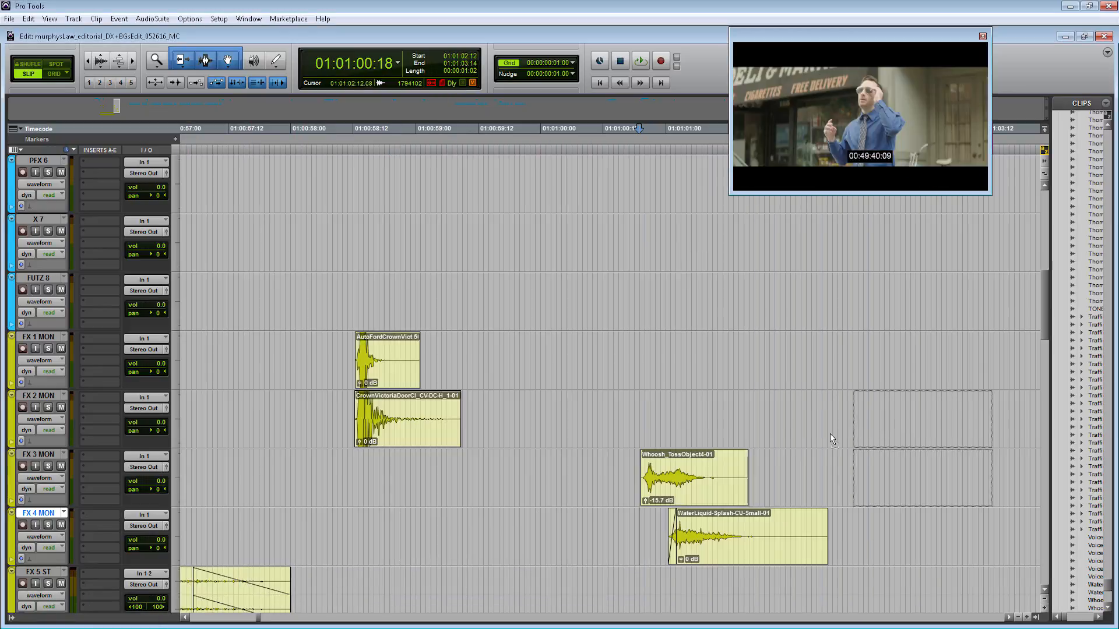
pyautogui.moveTo(829, 438); pyautogui.dragTo(828, 438)
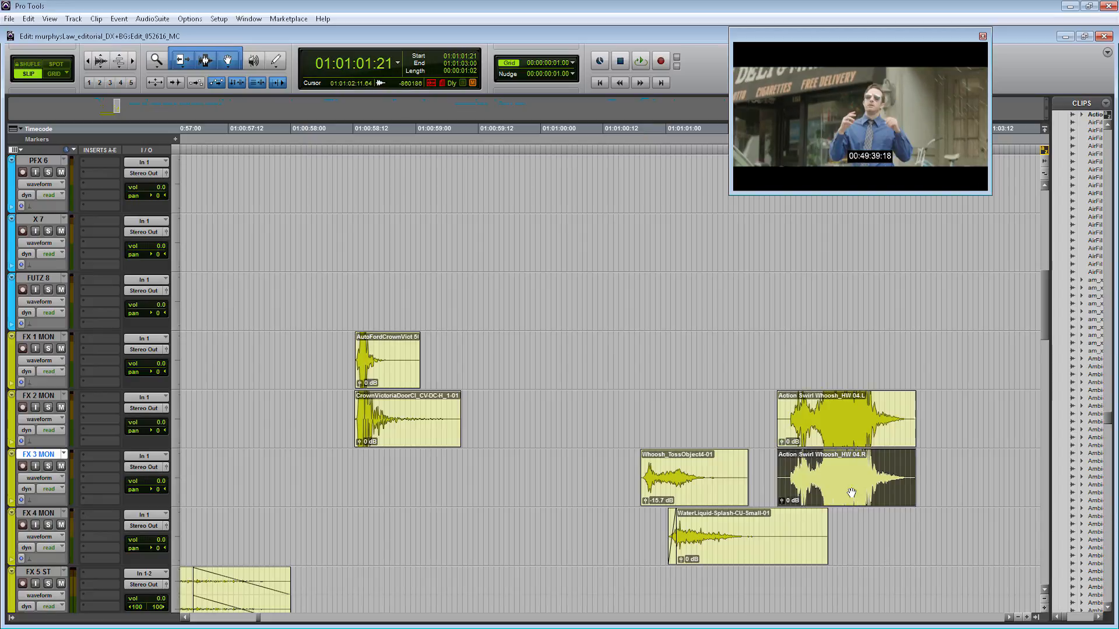
# Step: Delete the right channel of the swirl whoosh from FX 3 MON and lower the left channel's clip gain to -11.3 dB
pyautogui.press('Delete')
pyautogui.moveTo(784, 447); pyautogui.dragTo(783, 451)
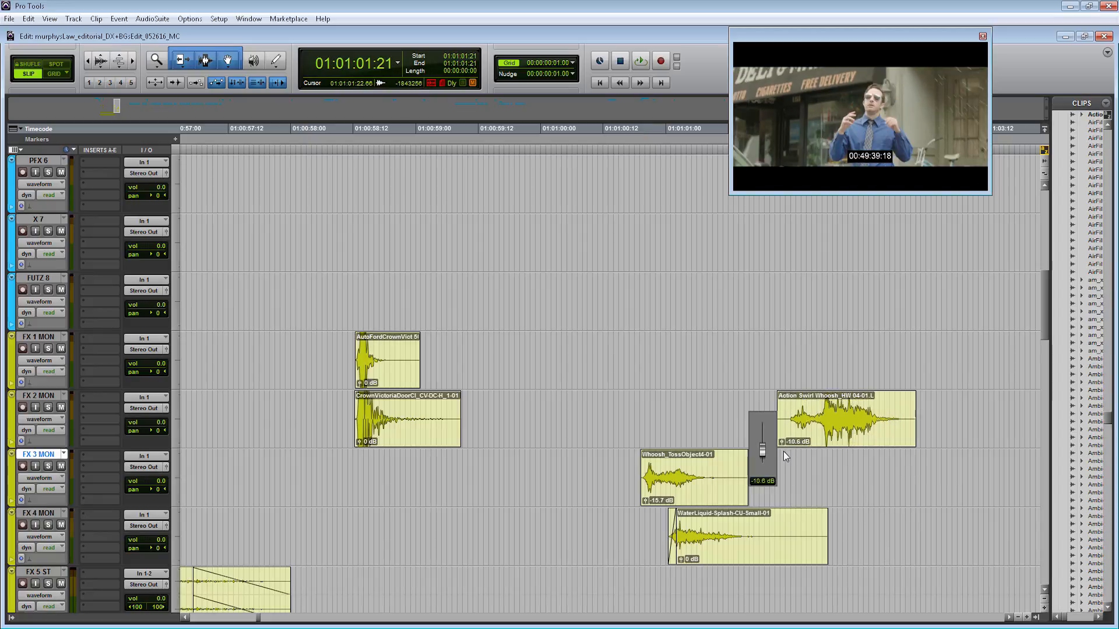
# Step: Move the water splash to FX 1 MON, and trim and align the swirl whoosh beneath it with a short fade-in at 01:01:01:00
pyautogui.click(781, 556)
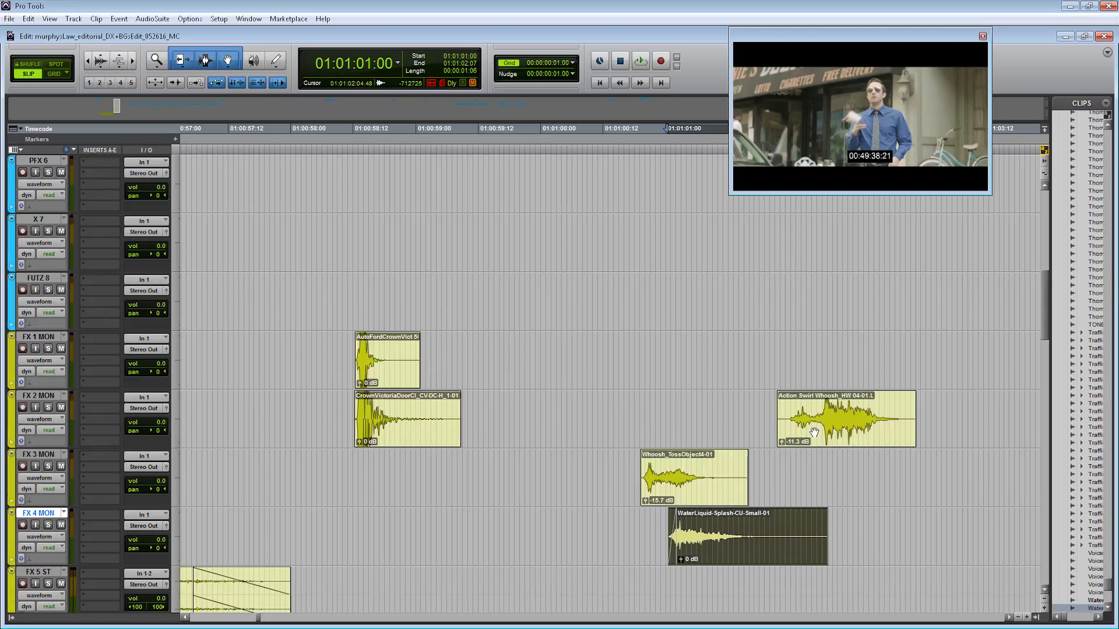
pyautogui.moveTo(739, 554); pyautogui.dragTo(739, 373)
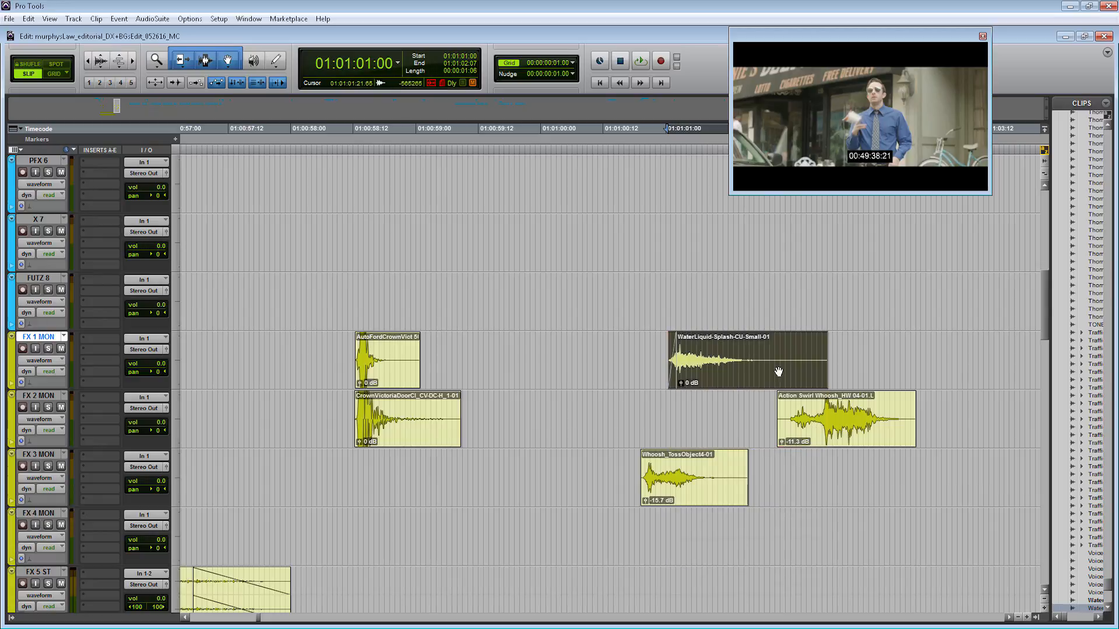
pyautogui.moveTo(851, 439); pyautogui.dragTo(676, 395)
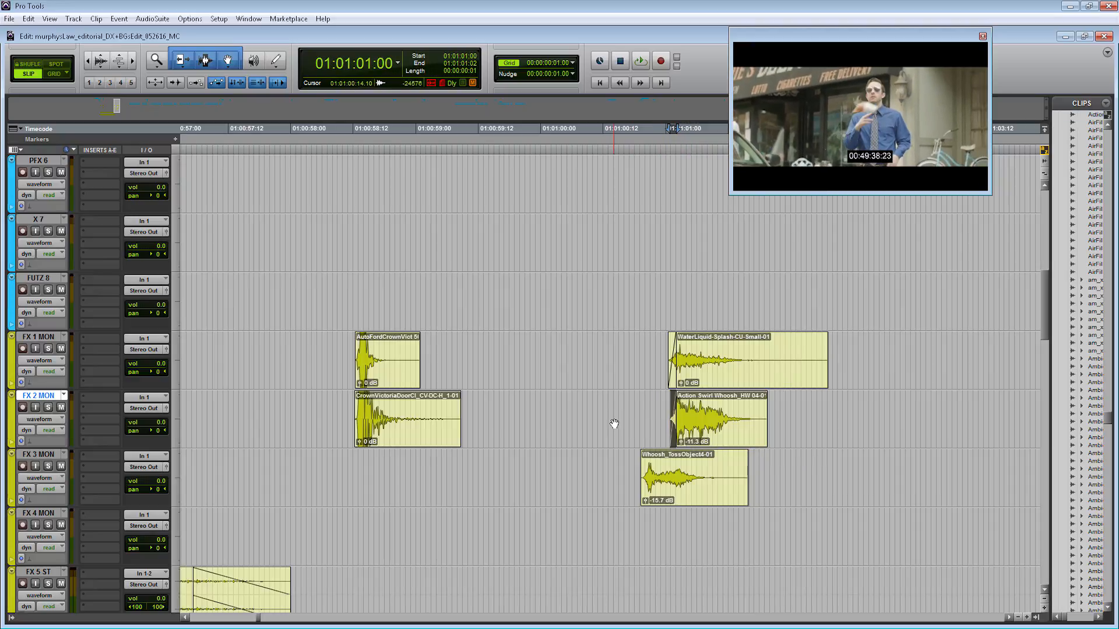
# Step: Play the splash and both whooshes against the picture from about 01:01:00:13
pyautogui.click(612, 425)
pyautogui.press('space')
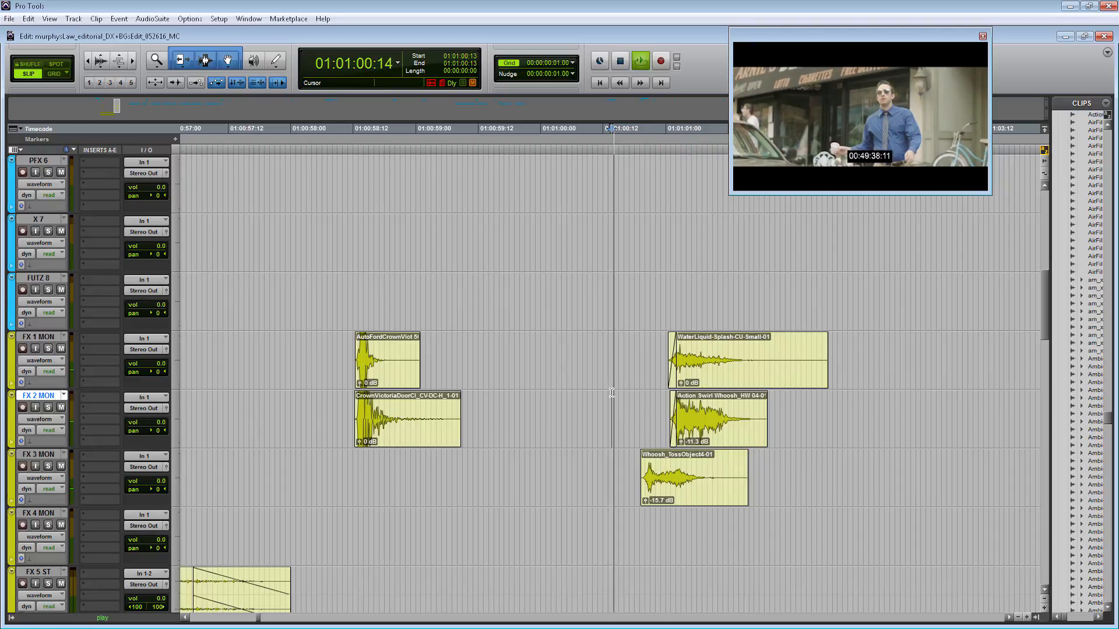
pyautogui.press('space')
pyautogui.click(630, 400)
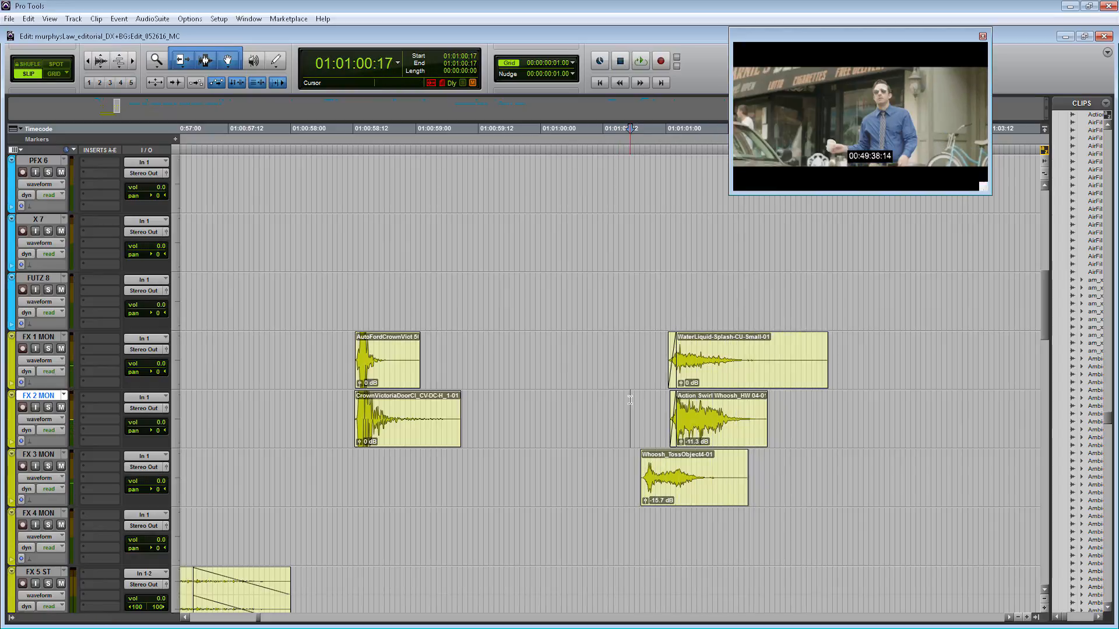
# Step: Switch to MetaDigger and search the sound library for "bamboo"
pyautogui.hotkey('alt', 'Tab')
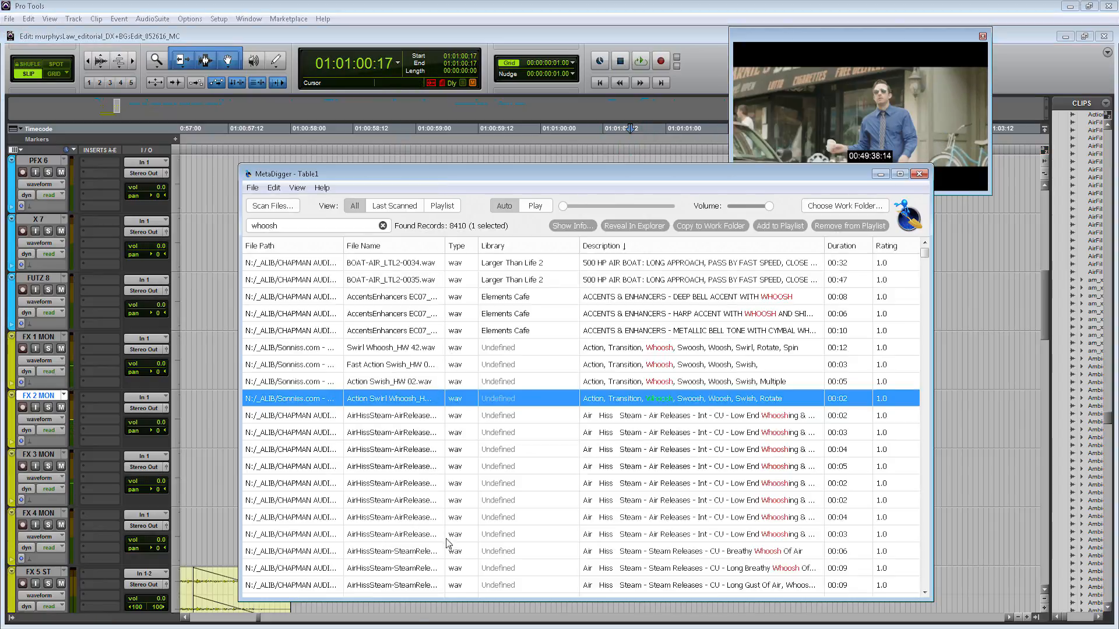
pyautogui.doubleClick(316, 231)
pyautogui.press('BackSpace')
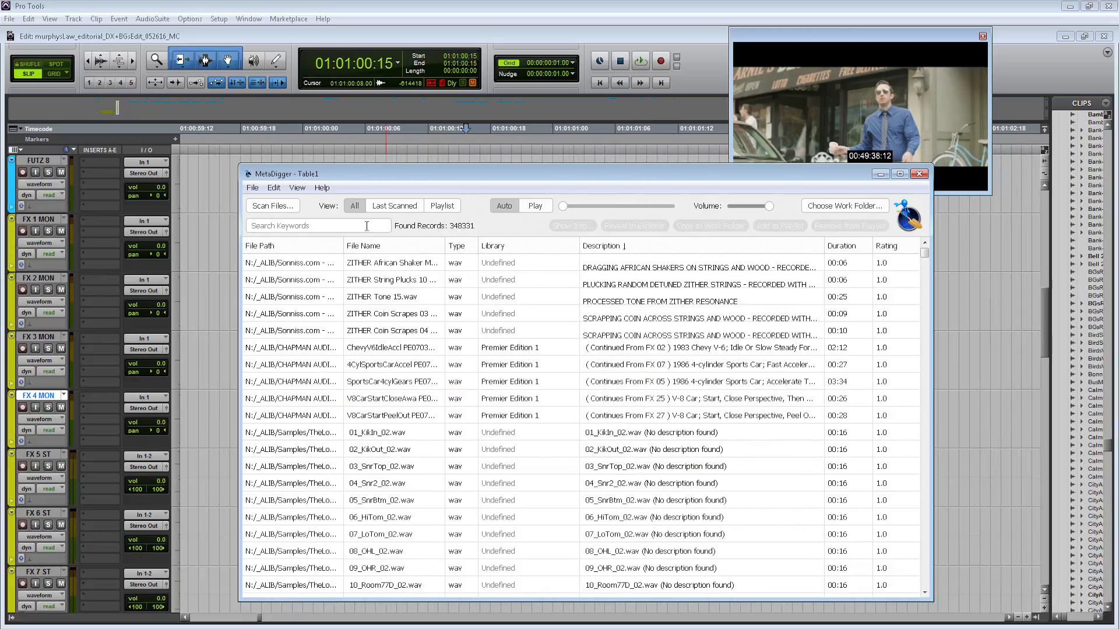
pyautogui.write('bamboo')
pyautogui.press('Return')
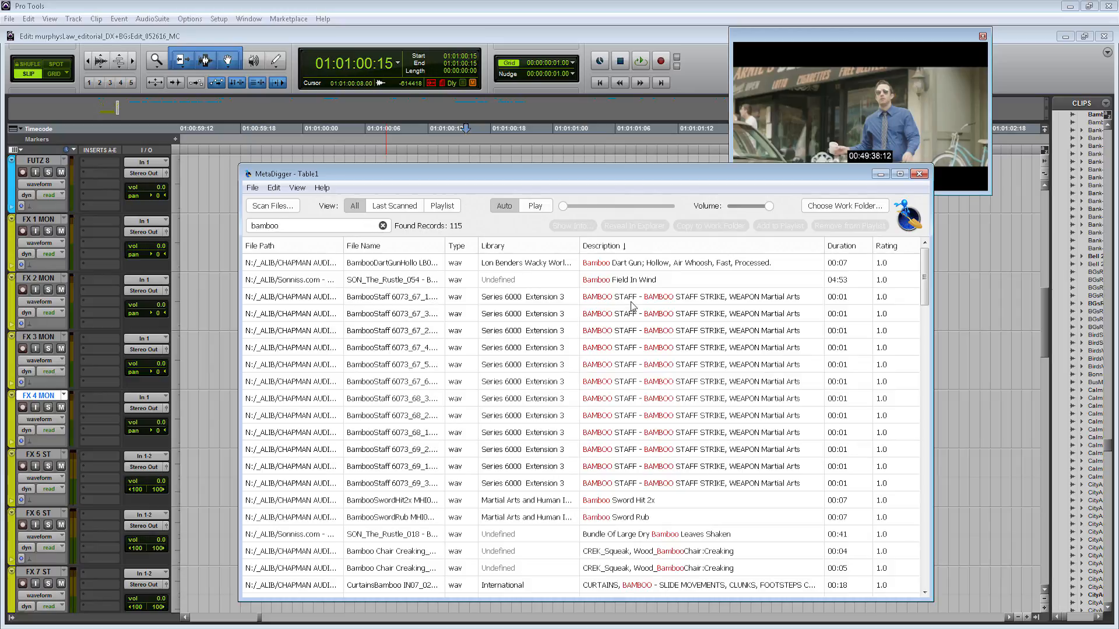
# Step: Audition the bamboo swish and quick bamboo swish sounds in the search results
pyautogui.scroll(-10, 639, 415)
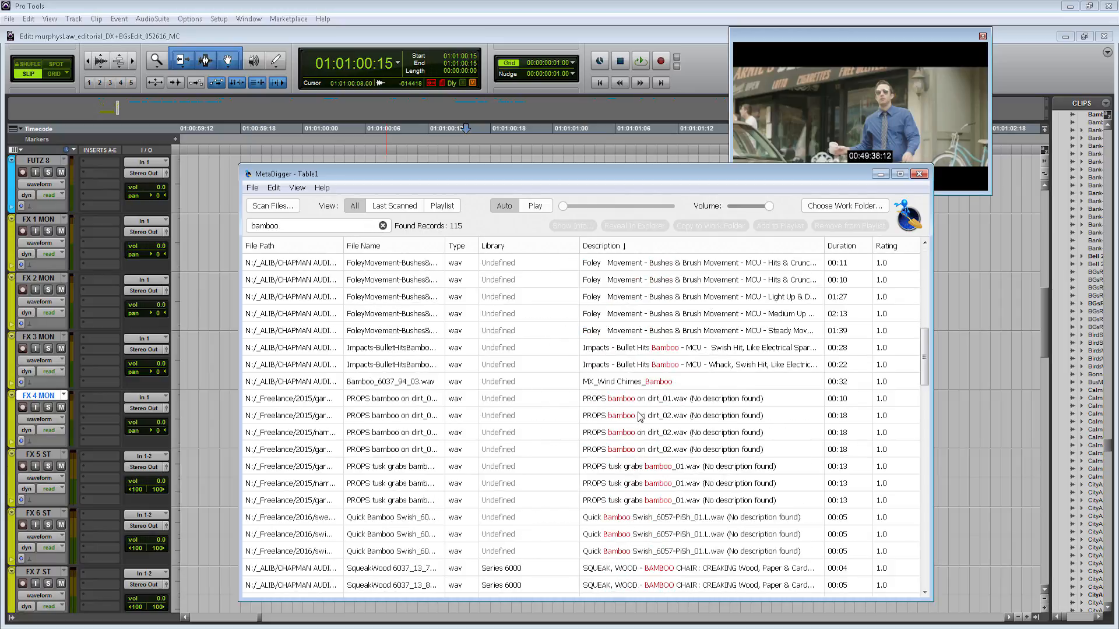
pyautogui.click(665, 493)
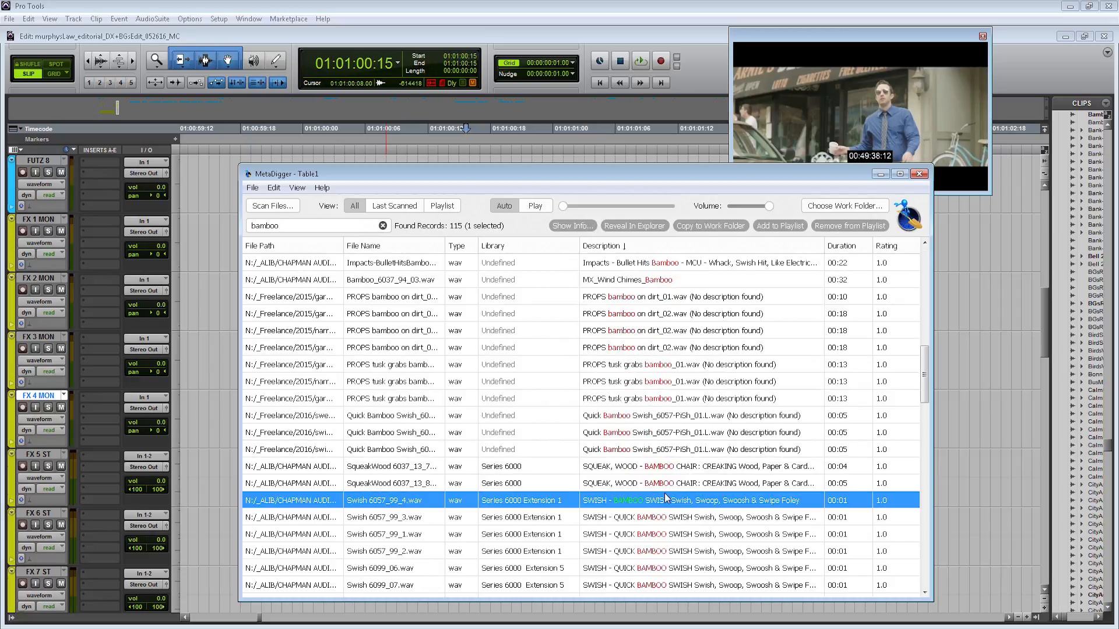
pyautogui.scroll(-1, 664, 494)
pyautogui.scroll(-4, 664, 499)
pyautogui.click(663, 517)
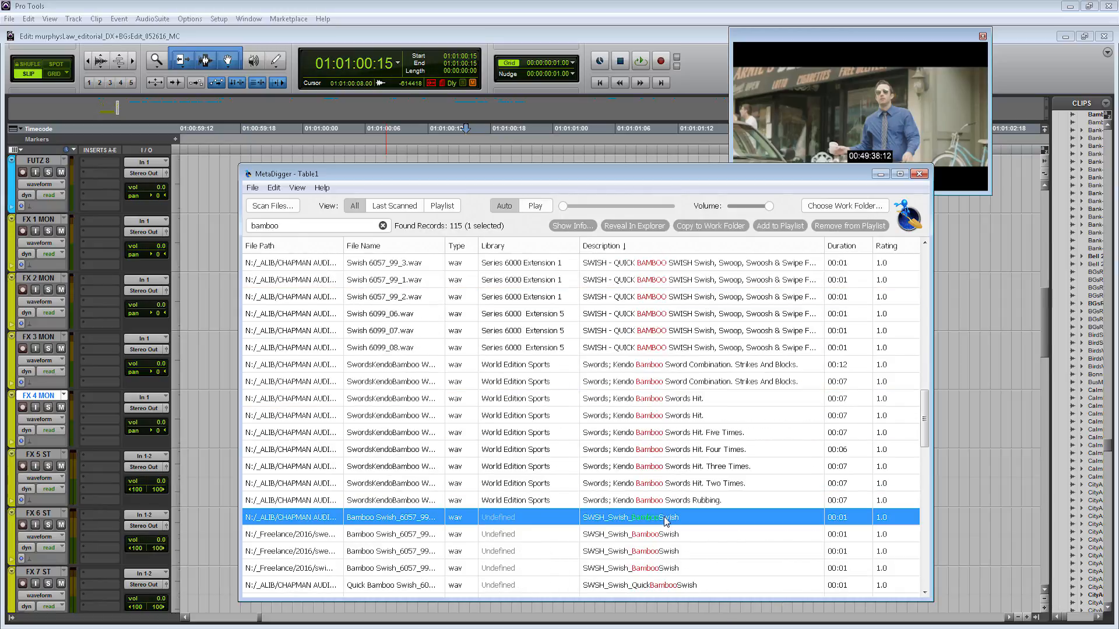
pyautogui.click(662, 537)
pyautogui.click(663, 569)
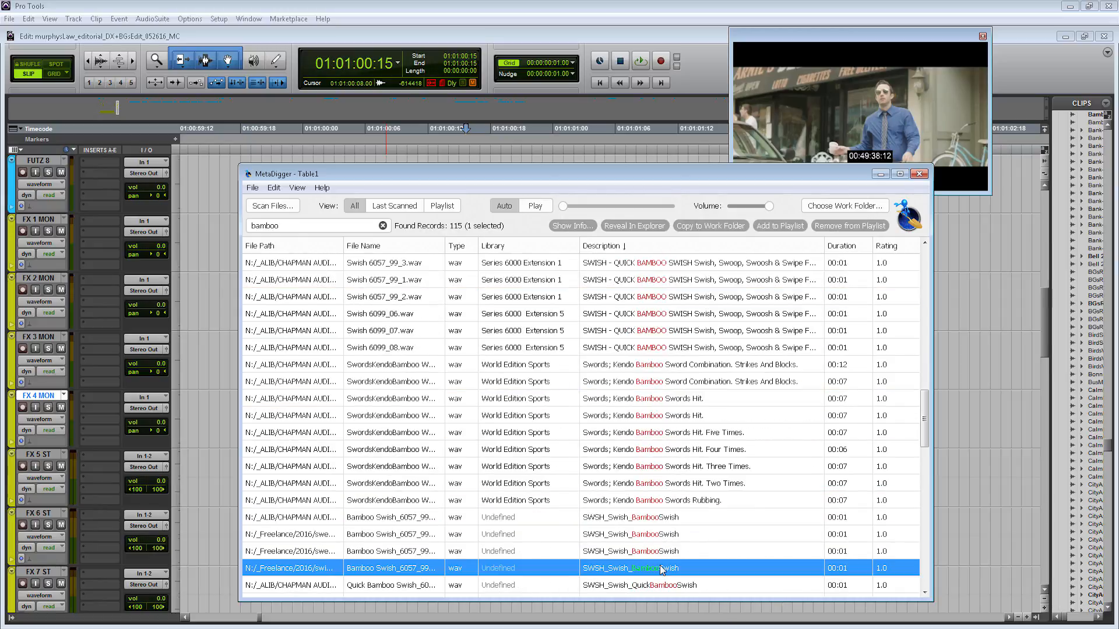
pyautogui.scroll(-1, 662, 552)
pyautogui.click(663, 551)
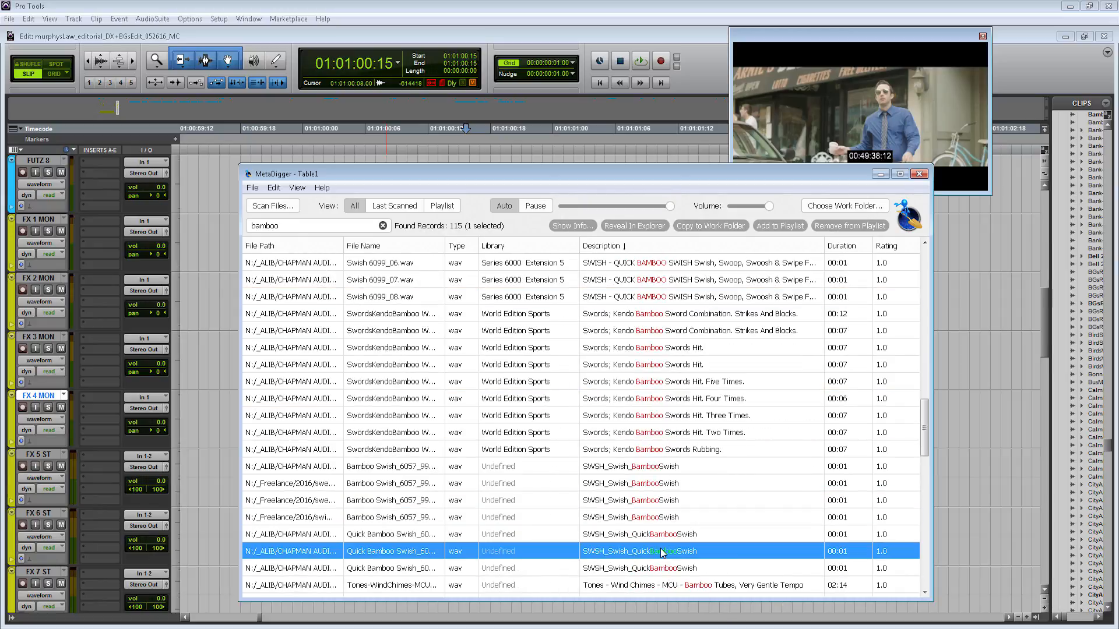
pyautogui.click(664, 484)
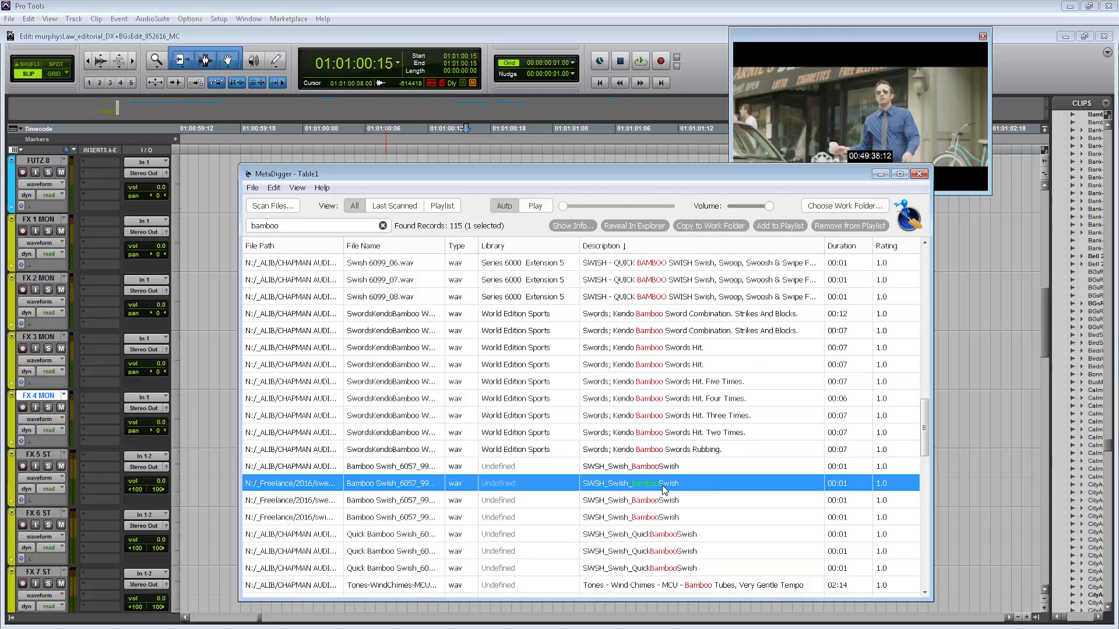
# Step: Place Bamboo Swish_6057_99_04.L.wav on FX 4 MON starting at 01:01:00:19, with its clip gain lowered to -18.8 dB
pyautogui.rightClick(663, 490)
pyautogui.click(731, 508)
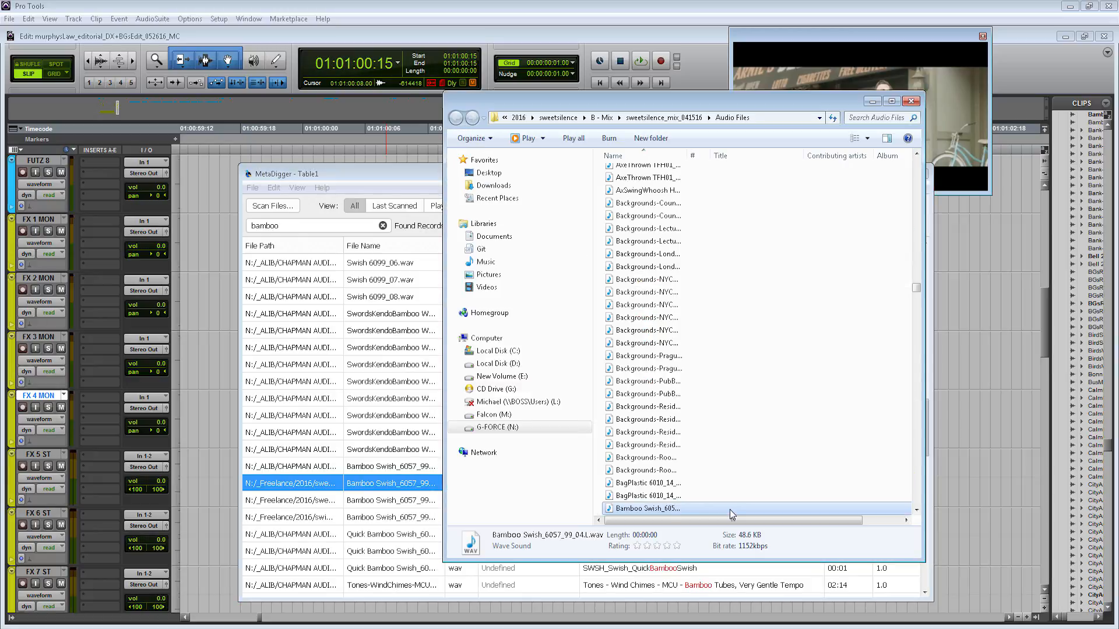
pyautogui.moveTo(649, 512); pyautogui.dragTo(552, 434)
pyautogui.moveTo(569, 497); pyautogui.dragTo(515, 528)
# Step: Play the bamboo swish with the other throw layers and check its sync with the picture around 01:01:00:22
pyautogui.click(504, 475)
pyautogui.press('space')
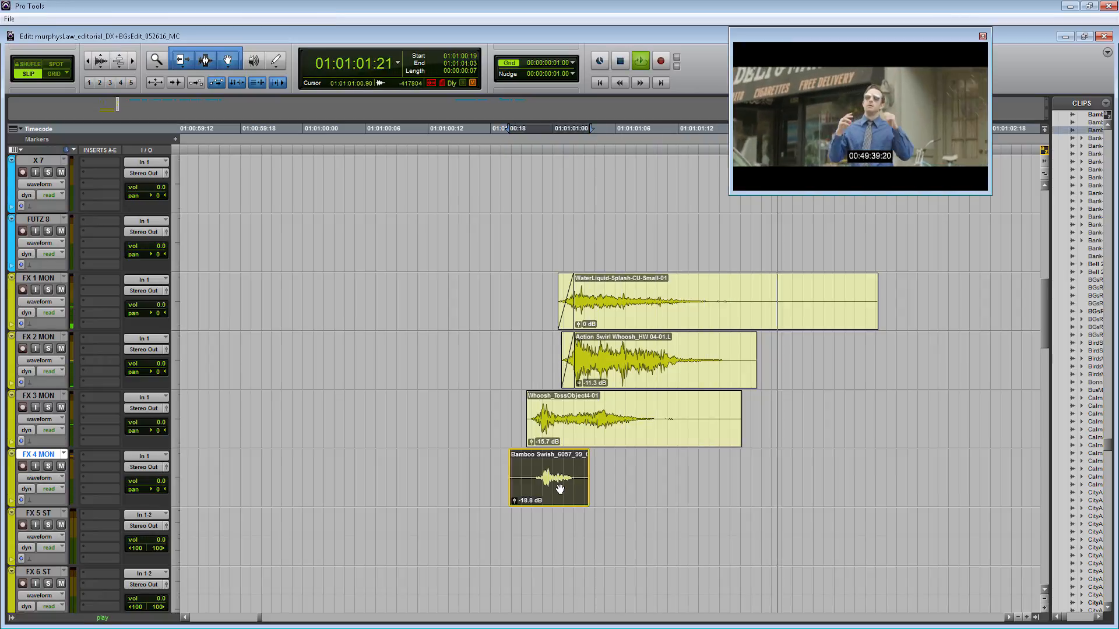
pyautogui.click(493, 468)
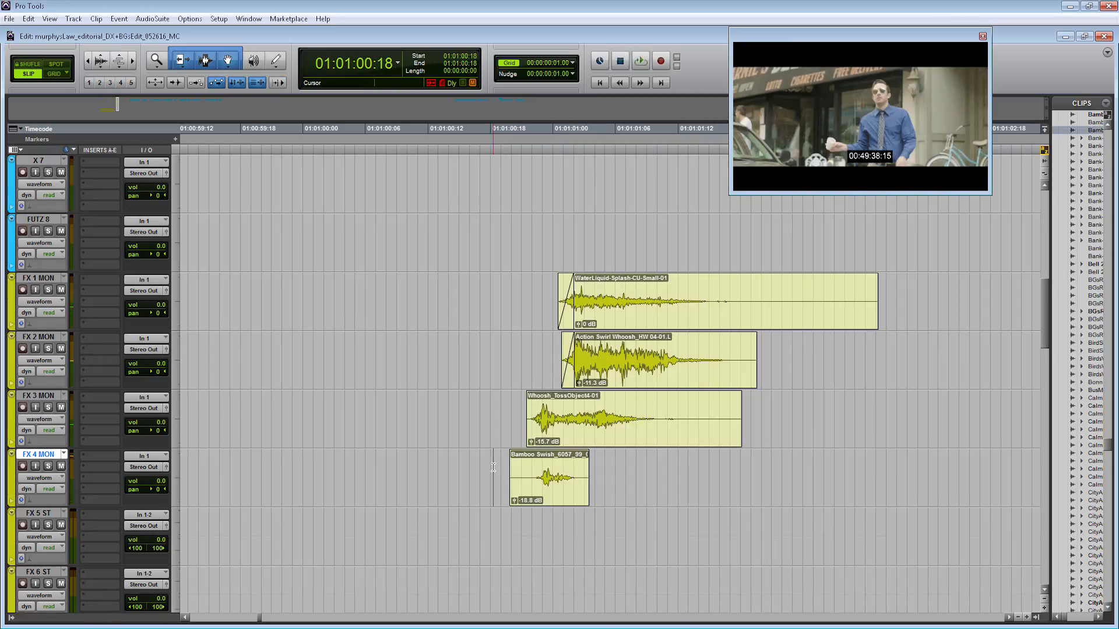
pyautogui.press('space')
pyautogui.click(537, 468)
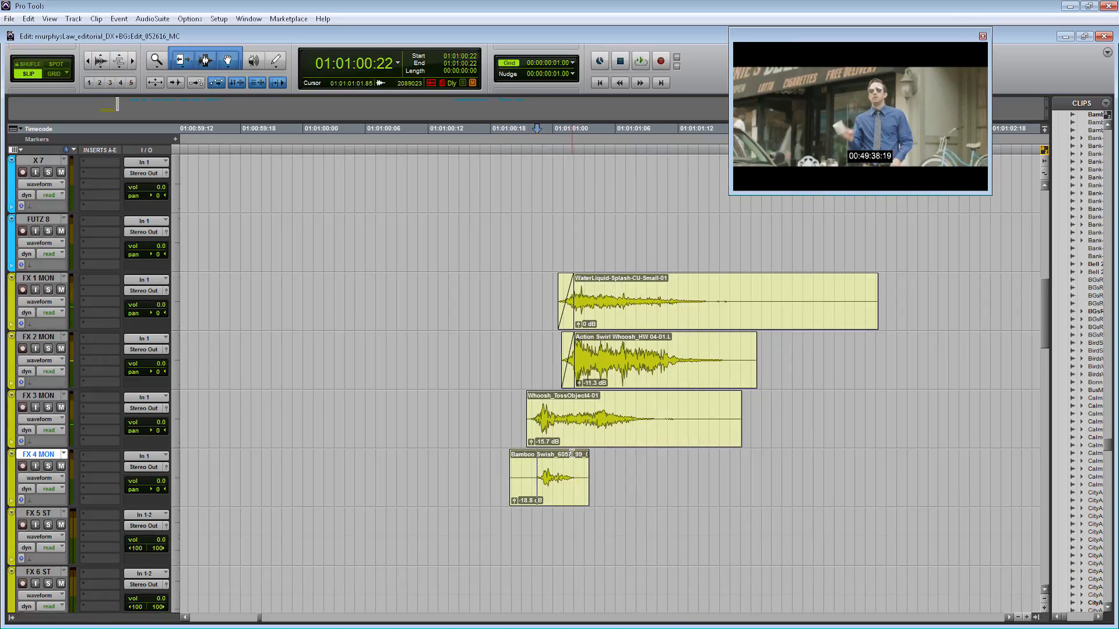
# Step: Trim both ends of the bamboo swish clip on FX 4 MON, add a fade-in and fade-out, and play the layered throw
pyautogui.press('t')
pyautogui.press('t')
pyautogui.moveTo(655, 506)
pyautogui.mouseDown()
pyautogui.moveTo(639, 505)
pyautogui.moveTo(669, 504)
pyautogui.mouseUp()
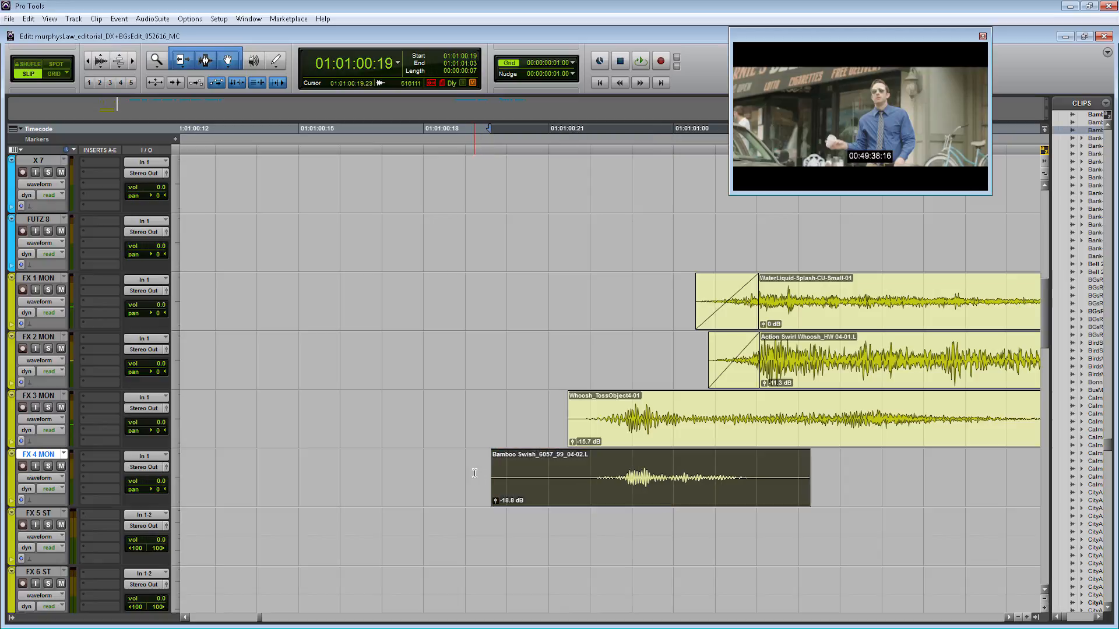
pyautogui.moveTo(492, 473); pyautogui.dragTo(537, 472)
pyautogui.click(571, 471)
pyautogui.press('d')
pyautogui.moveTo(802, 473); pyautogui.dragTo(785, 471)
pyautogui.click(761, 465)
pyautogui.press('g')
pyautogui.click(481, 468)
pyautogui.press('space')
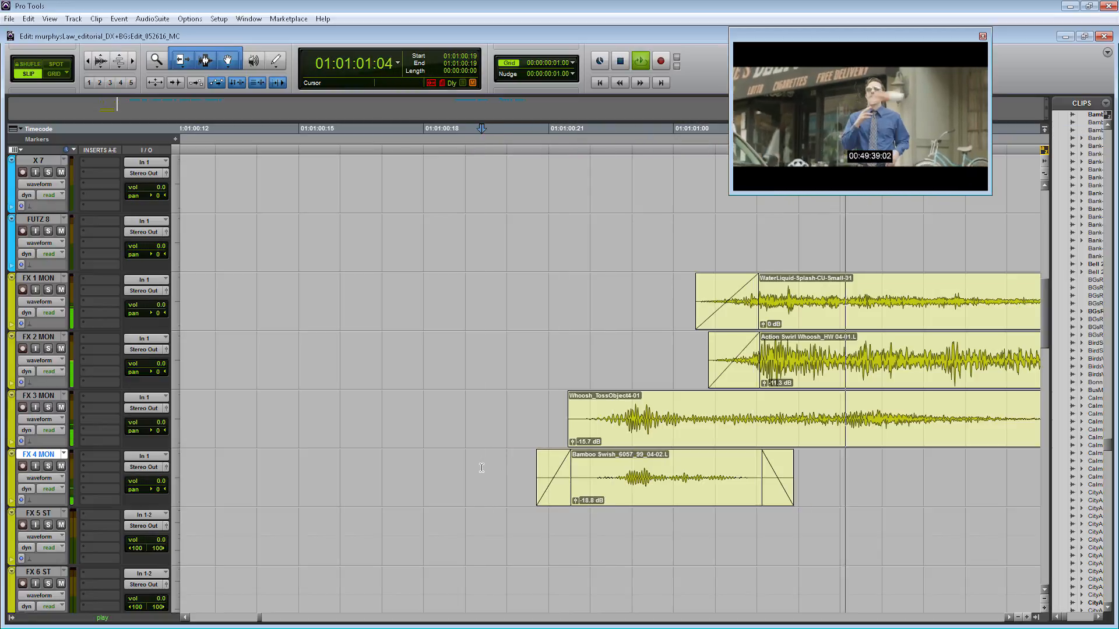
pyautogui.press('space')
# Step: Set the cursor to 01:00:59:05, switch to MetaDigger and search the sound library for "submarine underwater"
pyautogui.press('r')
pyautogui.press('r')
pyautogui.press('r')
pyautogui.press('r')
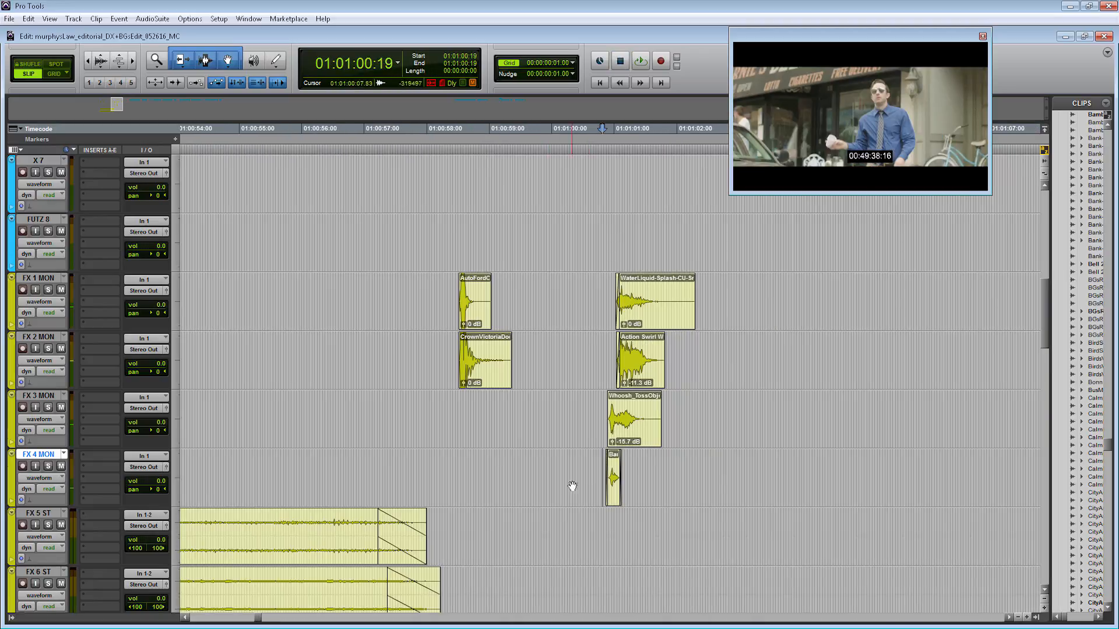
pyautogui.click(503, 464)
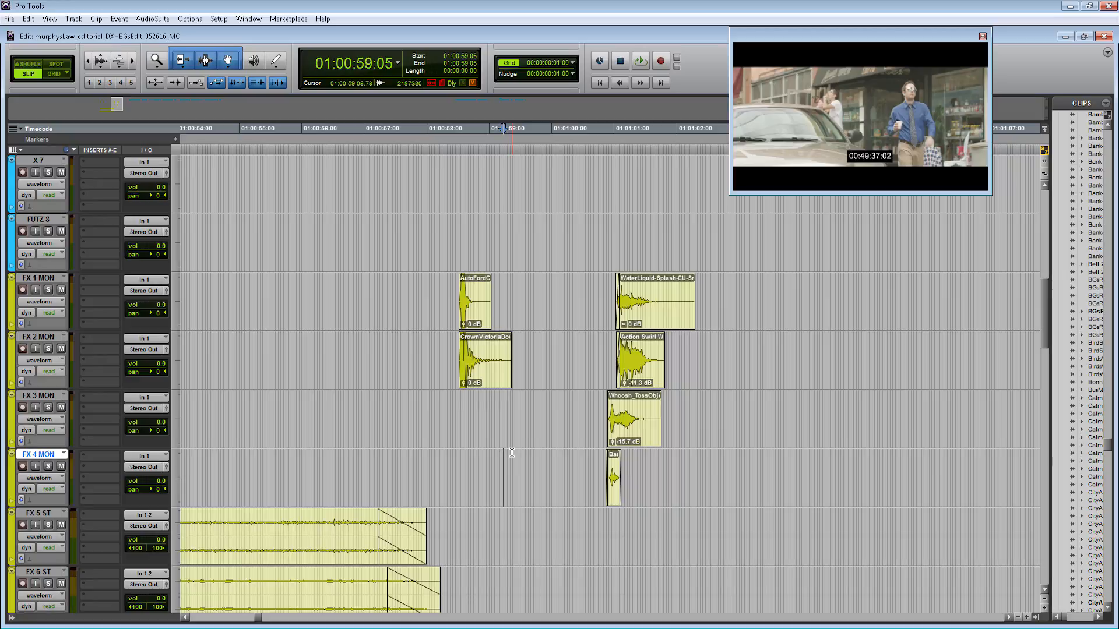
pyautogui.scroll(-1, 548, 461)
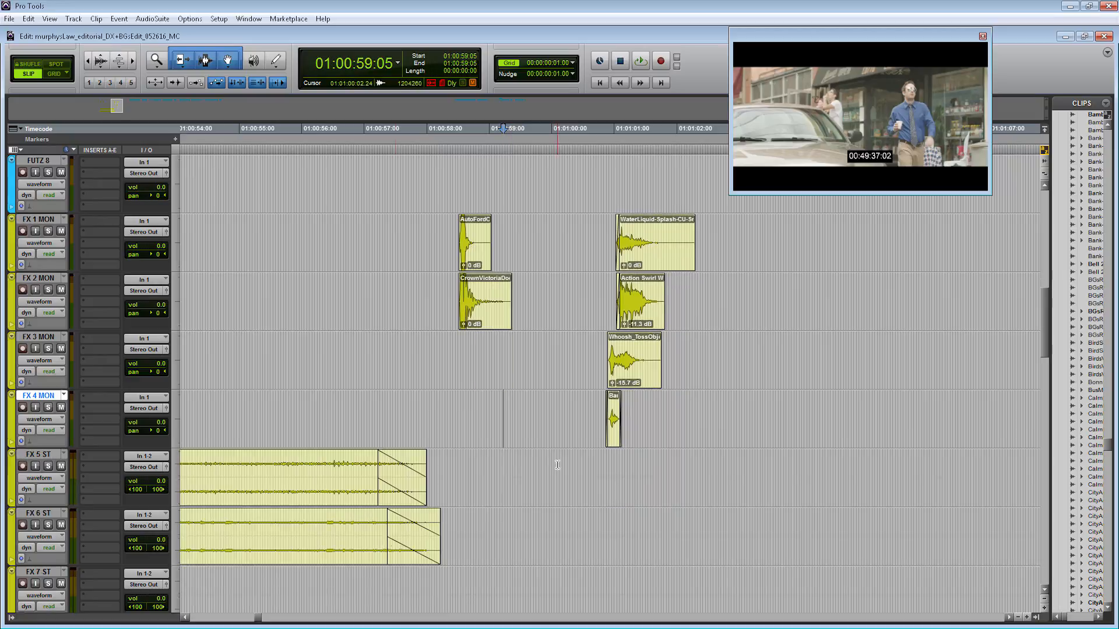
pyautogui.hotkey('alt', 'Tab')
pyautogui.moveTo(305, 230); pyautogui.dragTo(231, 224)
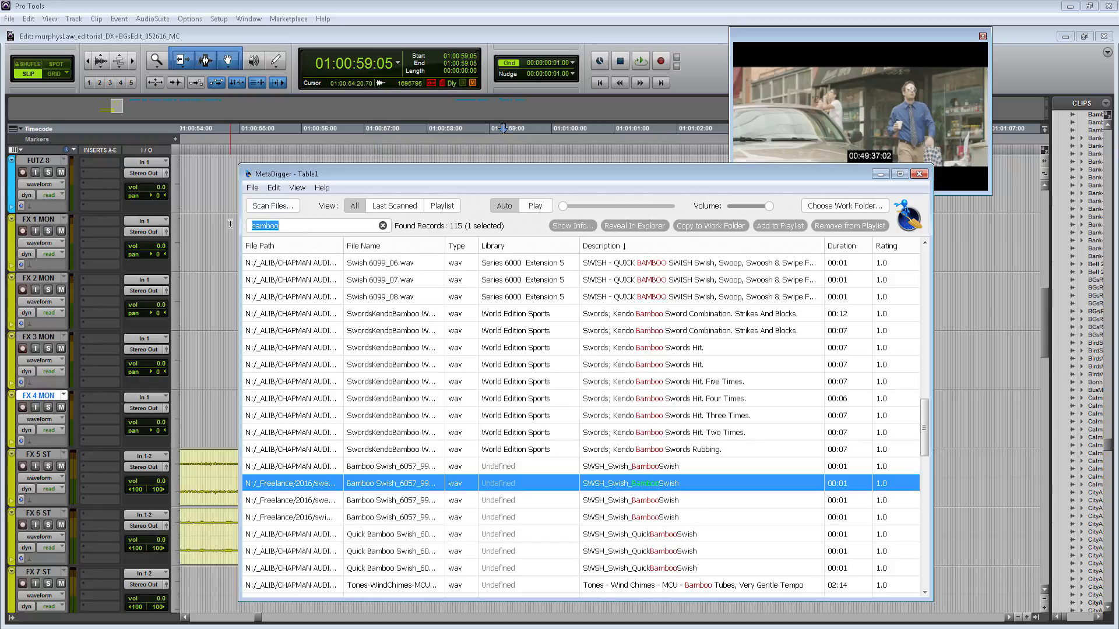
pyautogui.write('submarine')
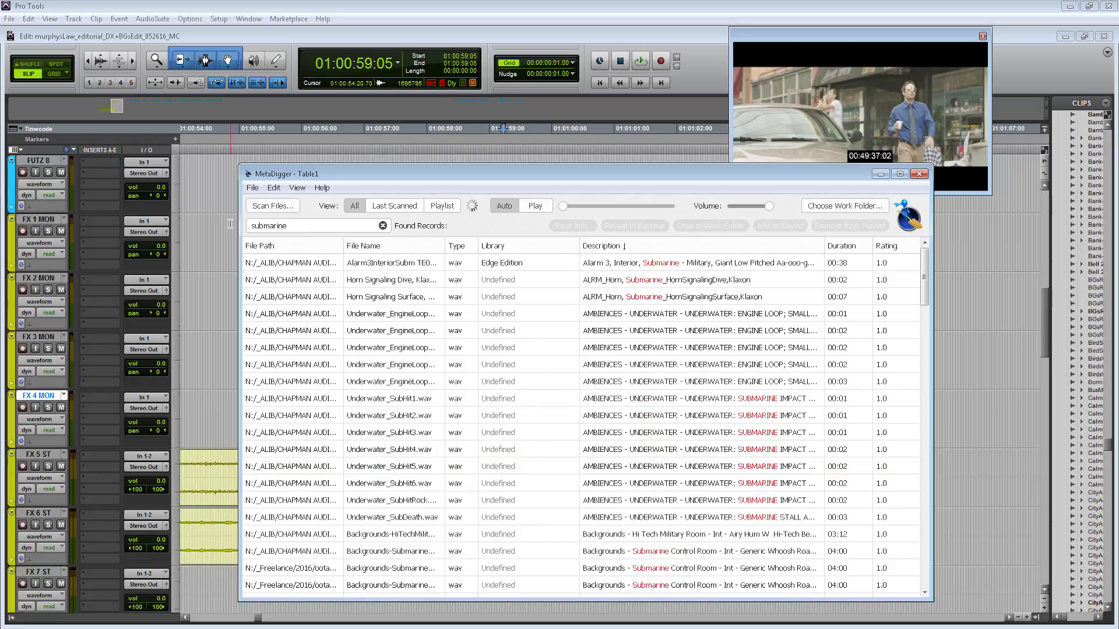
pyautogui.write(' underwater')
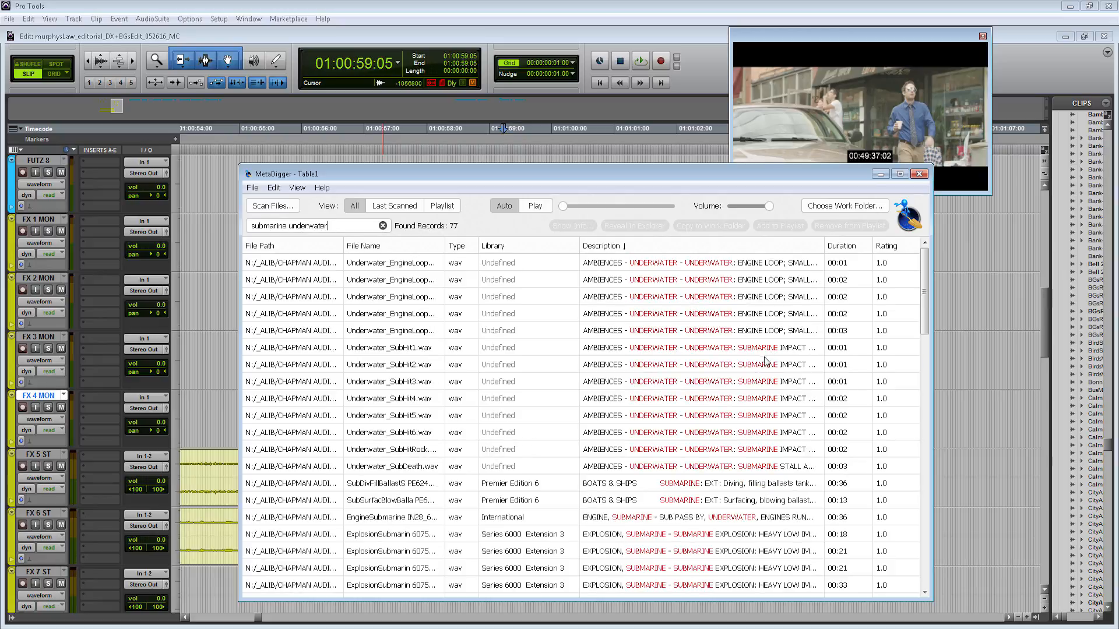
# Step: Audition the submarine explosion, moving-through-water and underwater pass-by sounds in the search results
pyautogui.click(765, 362)
pyautogui.click(734, 534)
pyautogui.scroll(-3, 735, 478)
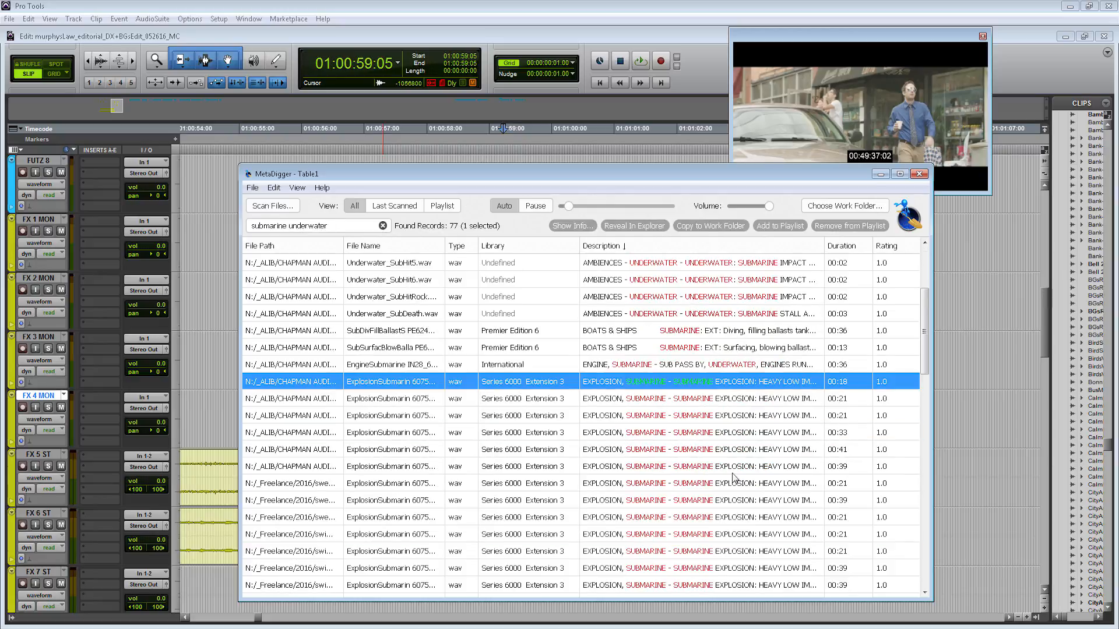
pyautogui.click(733, 473)
pyautogui.scroll(-3, 733, 477)
pyautogui.click(732, 481)
pyautogui.click(731, 502)
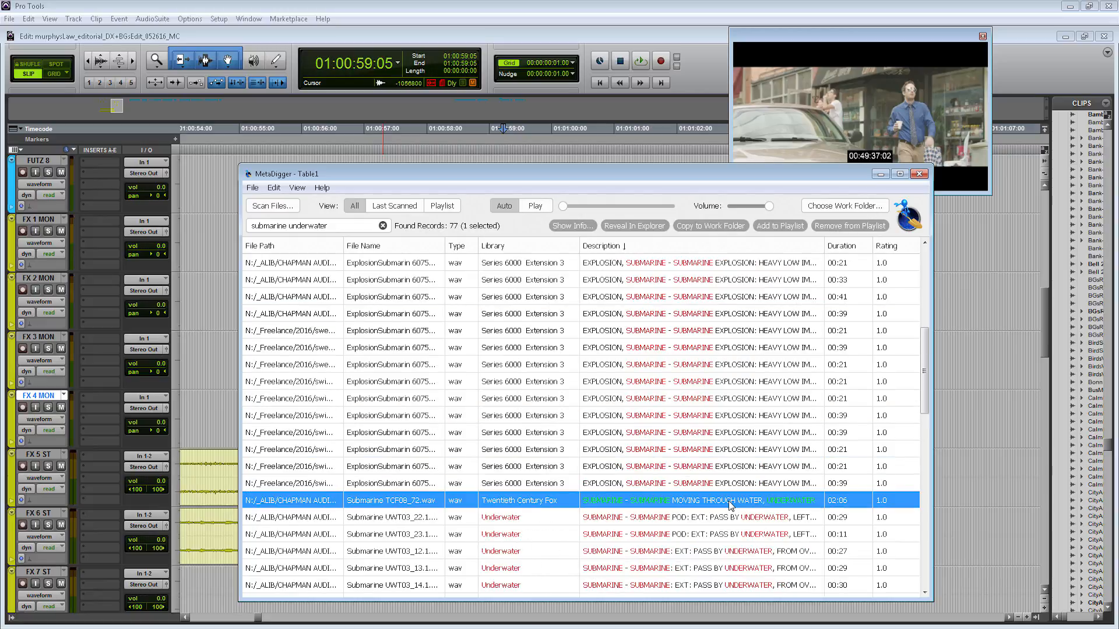
pyautogui.click(724, 552)
pyautogui.scroll(-2, 726, 542)
pyautogui.click(721, 532)
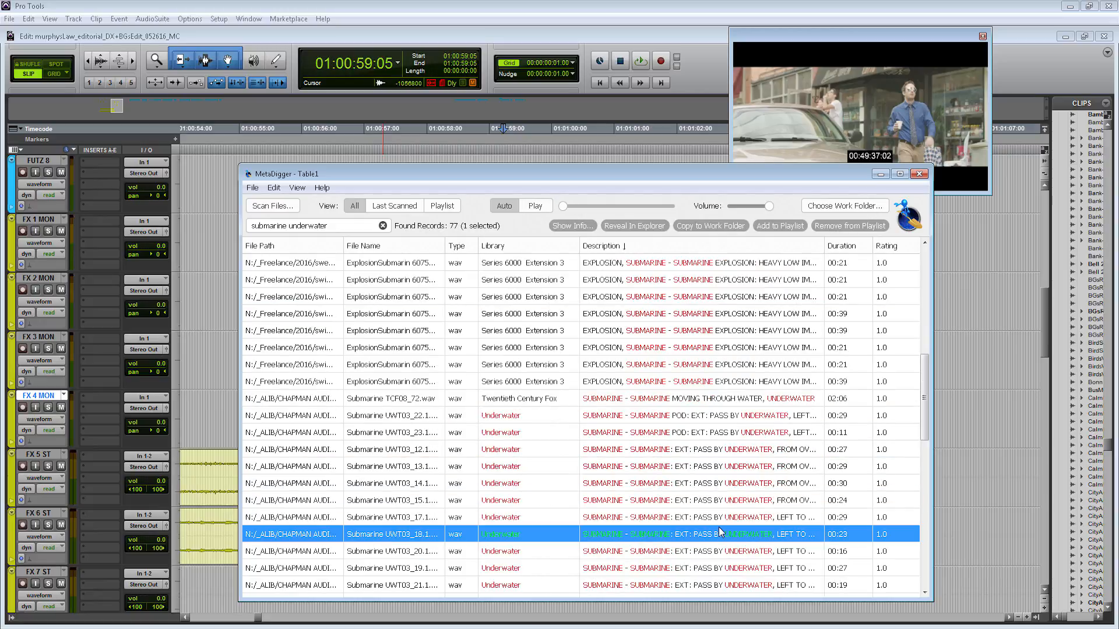
# Step: Audition the Submarine UWT03_10.1 surfacing sound and reveal its file in Explorer
pyautogui.scroll(-4, 721, 531)
pyautogui.click(716, 449)
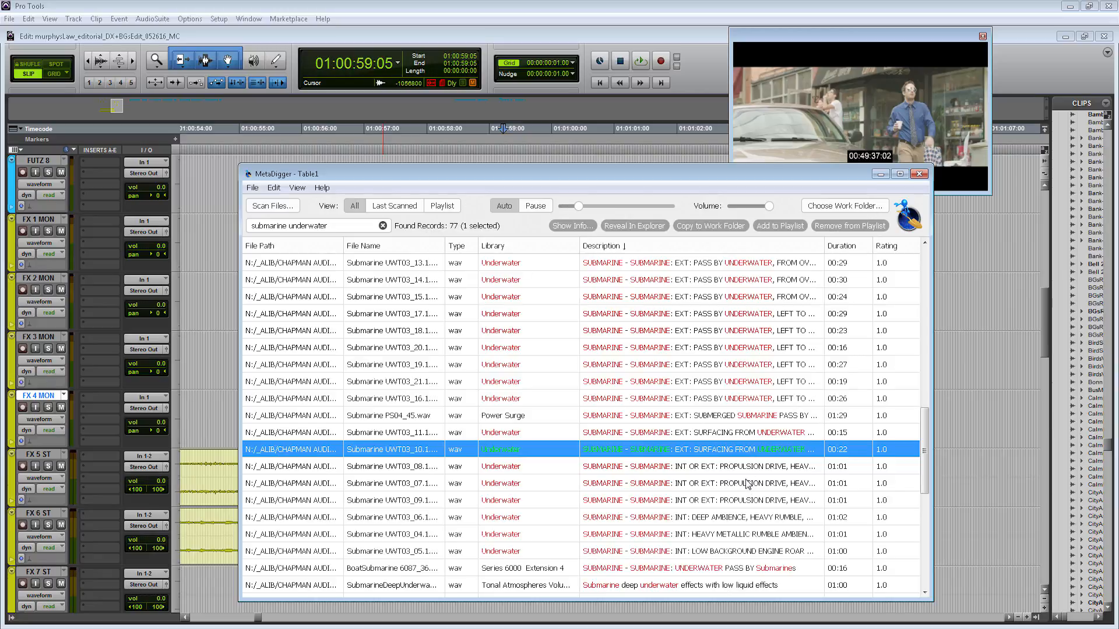
pyautogui.click(722, 449)
pyautogui.rightClick(748, 454)
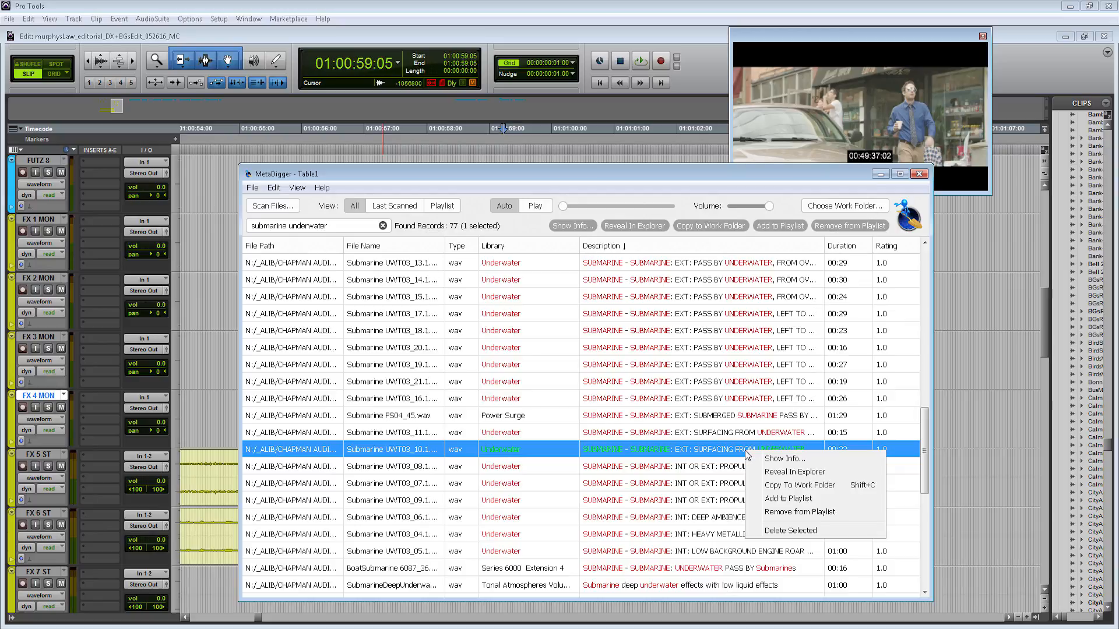
pyautogui.click(775, 466)
# Step: Place the Submarine UWT03_10.1 sound on FX 7 ST near 01:00:58:00, lower its clip gain to -13.4 dB and play it
pyautogui.moveTo(654, 511); pyautogui.dragTo(376, 485)
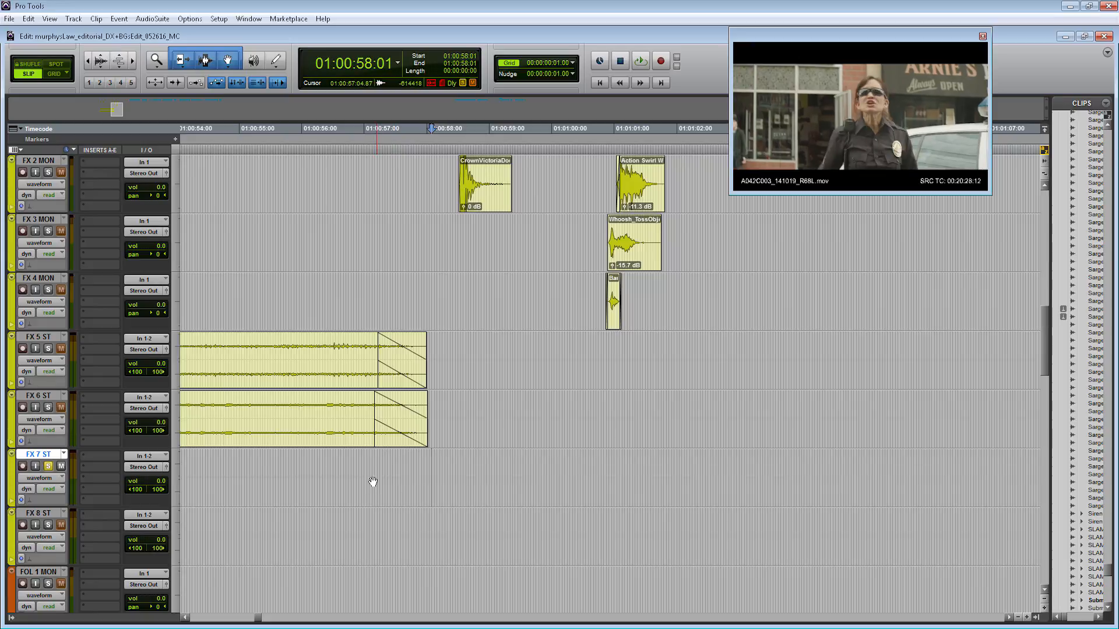
pyautogui.moveTo(509, 495); pyautogui.dragTo(547, 495)
pyautogui.moveTo(424, 502); pyautogui.dragTo(419, 516)
pyautogui.click(476, 525)
pyautogui.press('space')
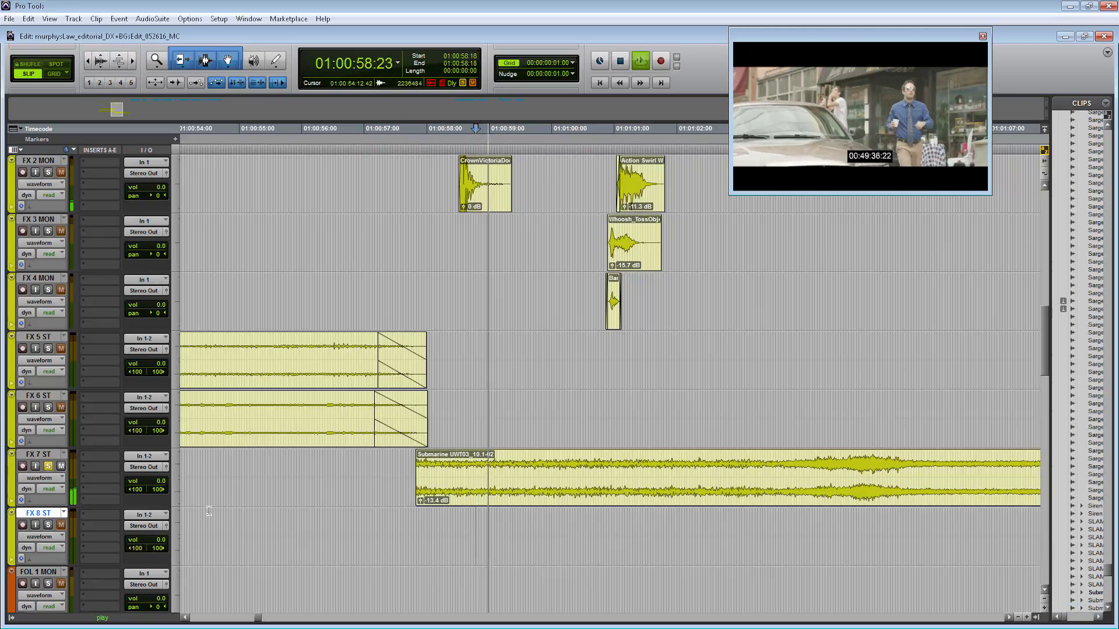
# Step: Split the submarine clip on FX 7 ST at 01:01:02:22 and delete the part after the split
pyautogui.click(736, 478)
pyautogui.hotkey('ctrl', 'e')
pyautogui.click(834, 488)
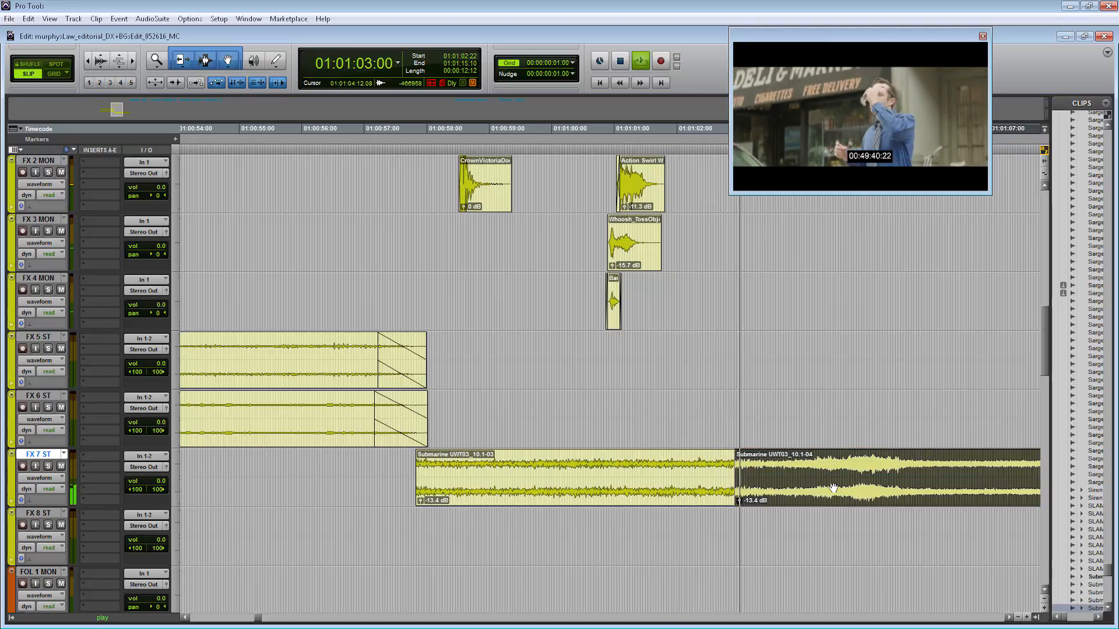
pyautogui.press('space')
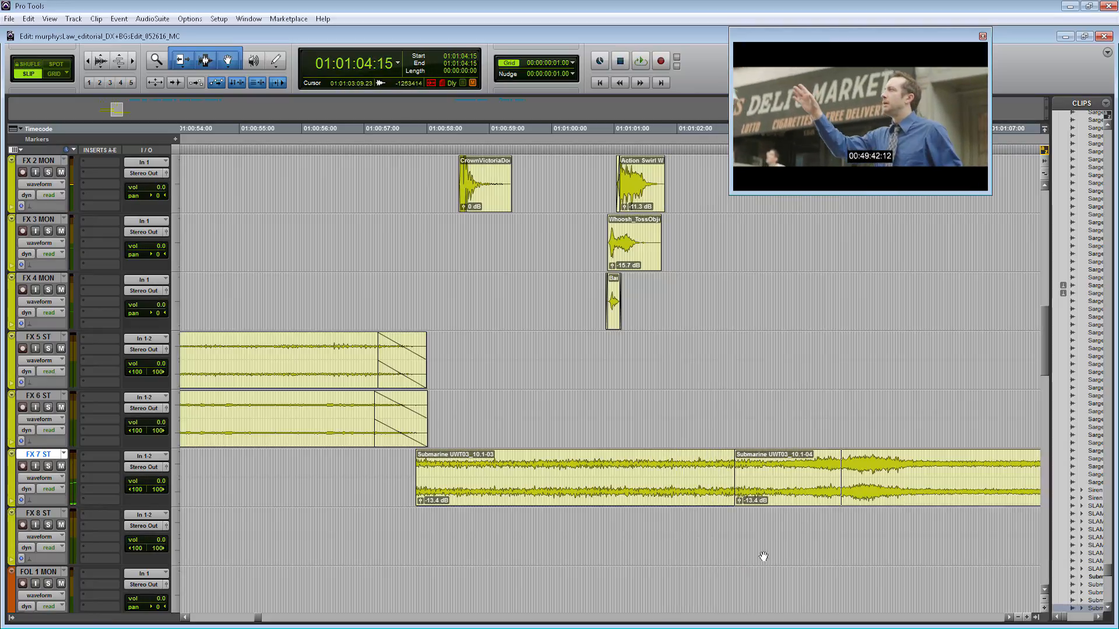
pyautogui.click(776, 498)
pyautogui.press('Delete')
# Step: Move the remaining submarine clip later, extend its start back to 01:00:58:00, play it and trim its end to 01:01:04:08
pyautogui.moveTo(424, 485)
pyautogui.mouseDown()
pyautogui.moveTo(528, 485)
pyautogui.moveTo(436, 485)
pyautogui.mouseUp()
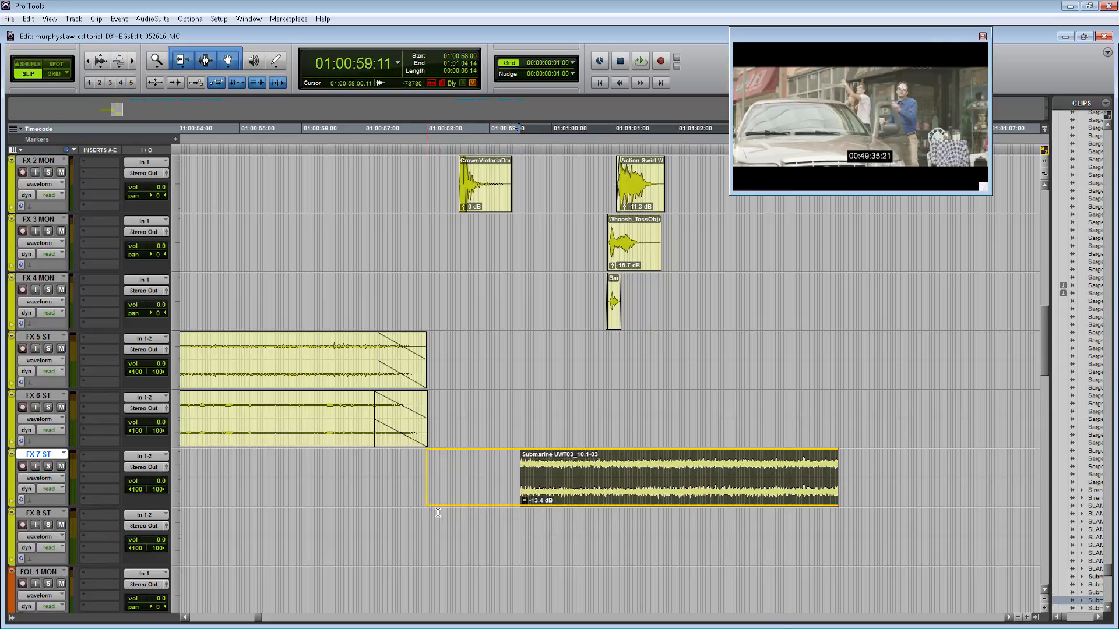
pyautogui.click(444, 548)
pyautogui.press('space')
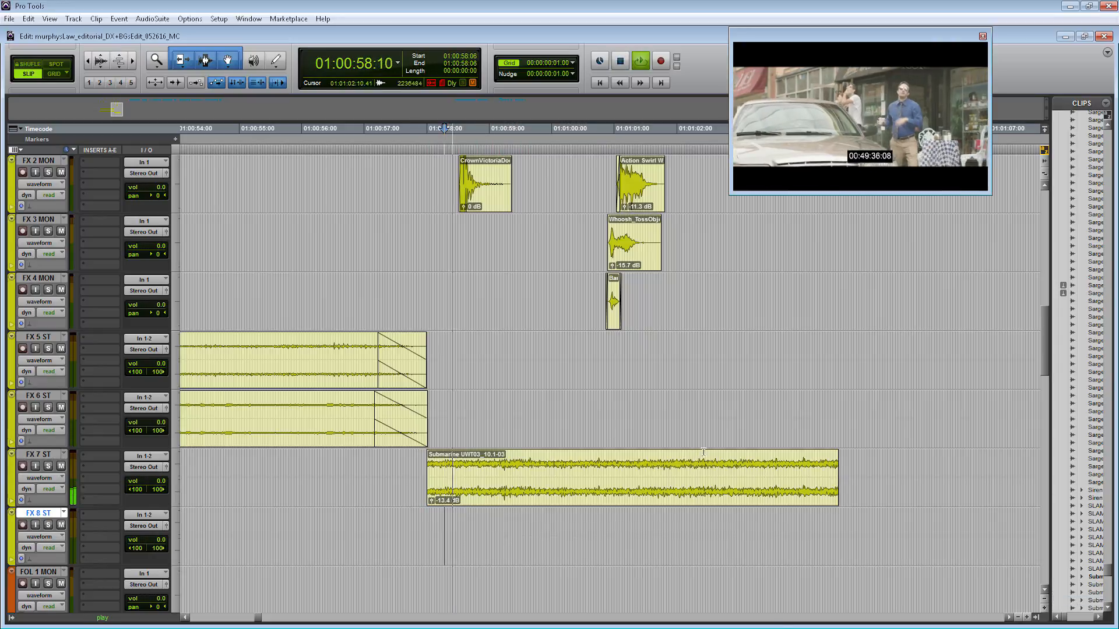
pyautogui.click(834, 481)
pyautogui.moveTo(834, 481); pyautogui.dragTo(820, 481)
pyautogui.click(787, 473)
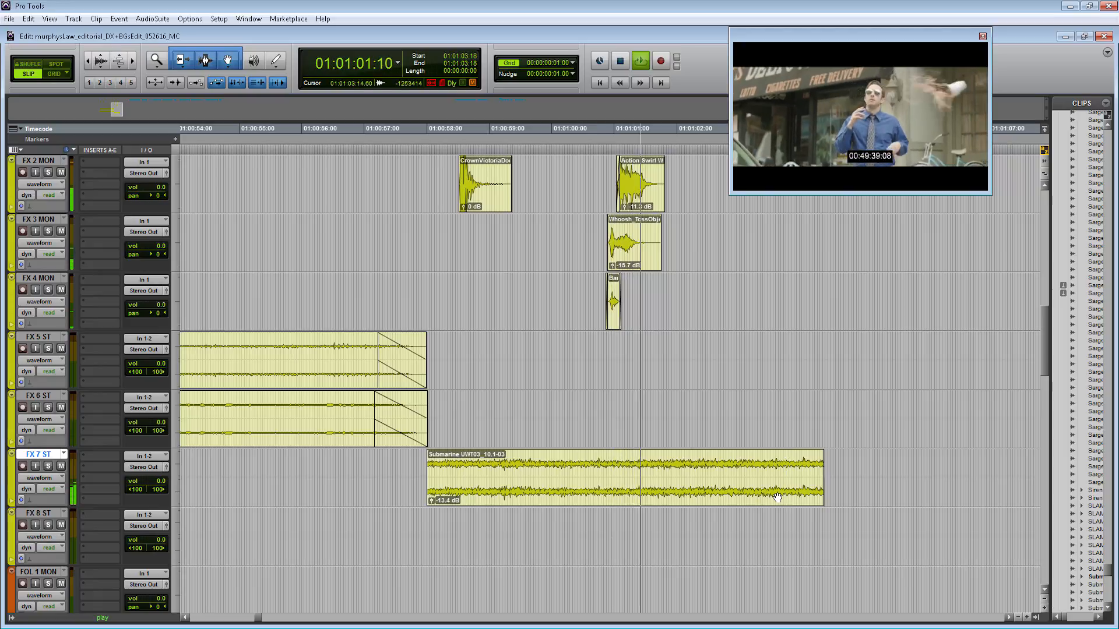
pyautogui.press('g')
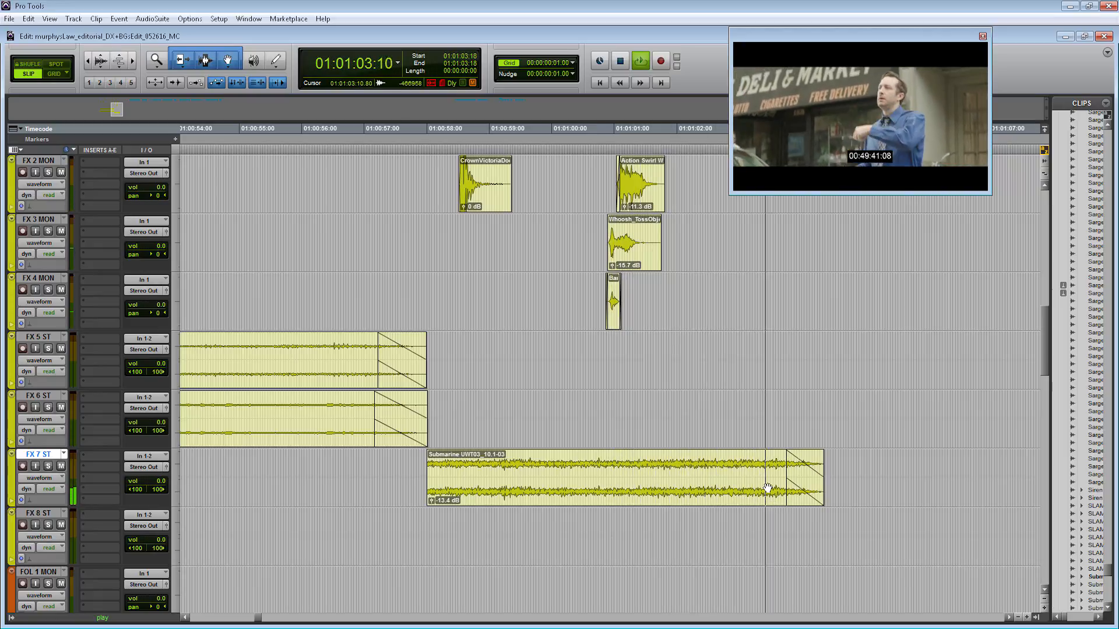
pyautogui.press('space')
pyautogui.click(808, 489)
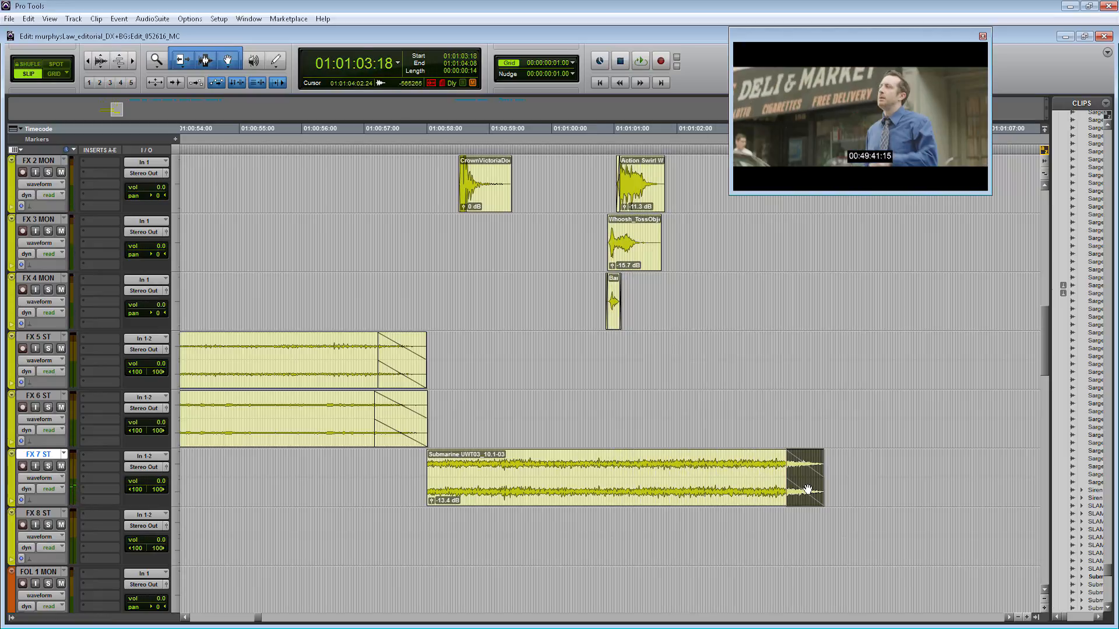
pyautogui.press('Delete')
# Step: Extend and split the submarine clip, shift the second part later, join it at 01:01:03:18 and trim its end to about 01:01:09:03
pyautogui.moveTo(821, 481); pyautogui.dragTo(975, 478)
pyautogui.click(705, 469)
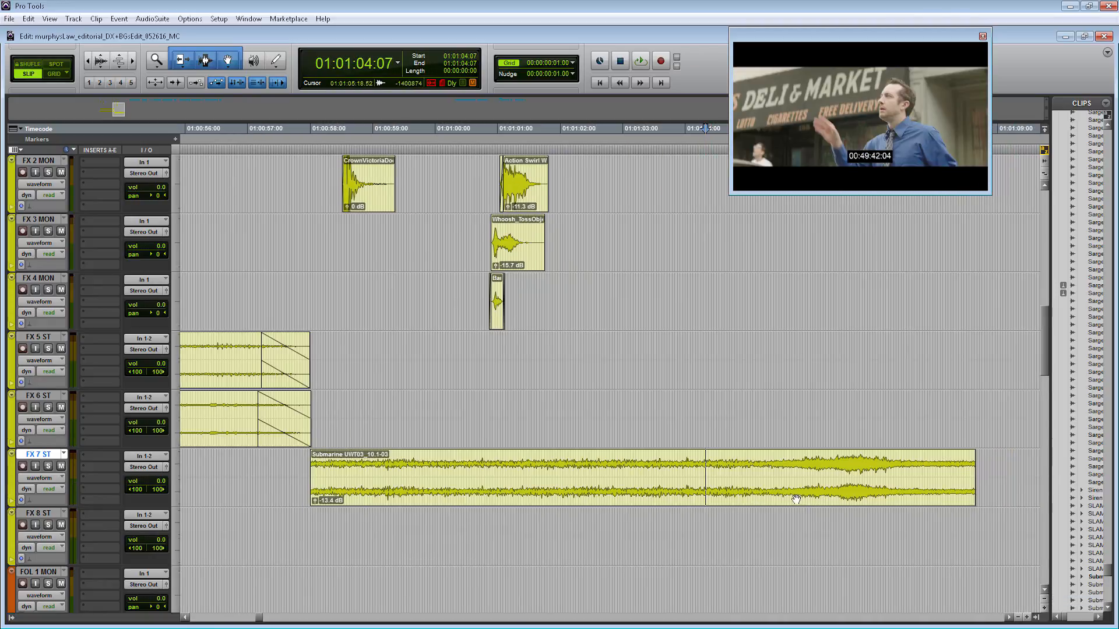
pyautogui.click(684, 471)
pyautogui.press('b')
pyautogui.moveTo(733, 490); pyautogui.dragTo(674, 478)
pyautogui.press('r')
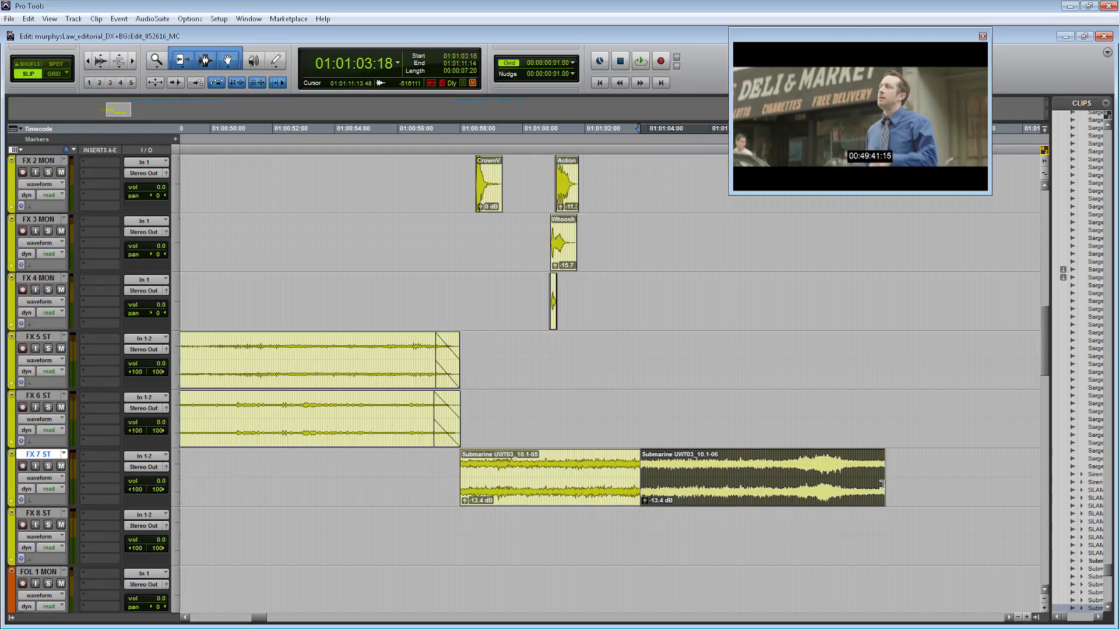
pyautogui.moveTo(881, 484); pyautogui.dragTo(808, 475)
# Step: Set the cursor to 01:01:00:23, switch to MetaDigger and search the sound library for "fireworks"
pyautogui.click(552, 355)
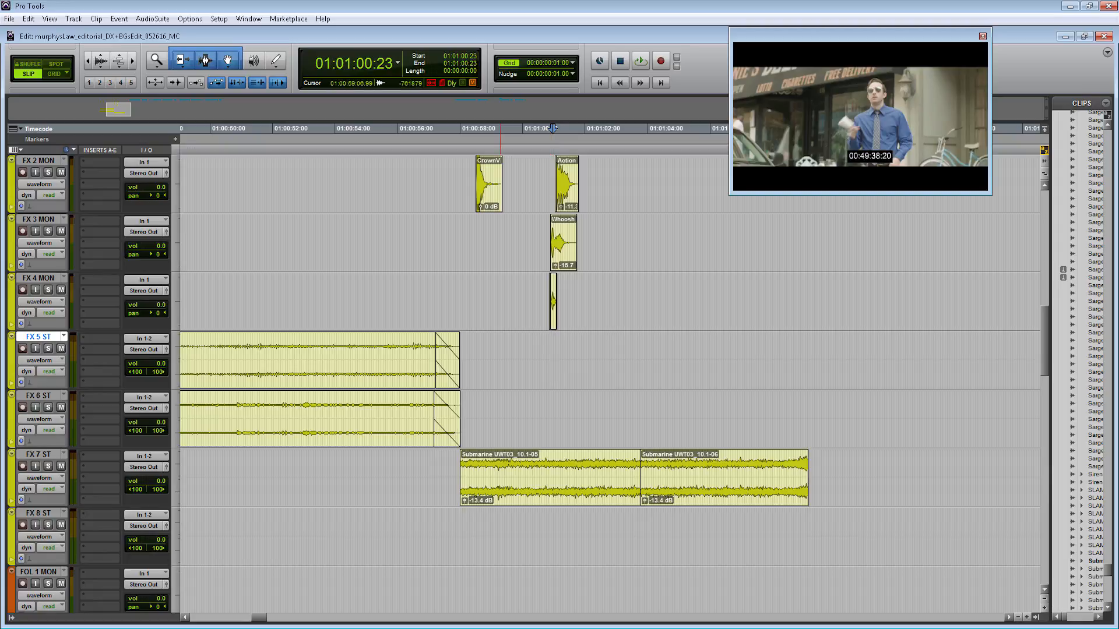
pyautogui.hotkey('alt', 'Tab')
pyautogui.moveTo(344, 226); pyautogui.dragTo(231, 229)
pyautogui.write('fireworks')
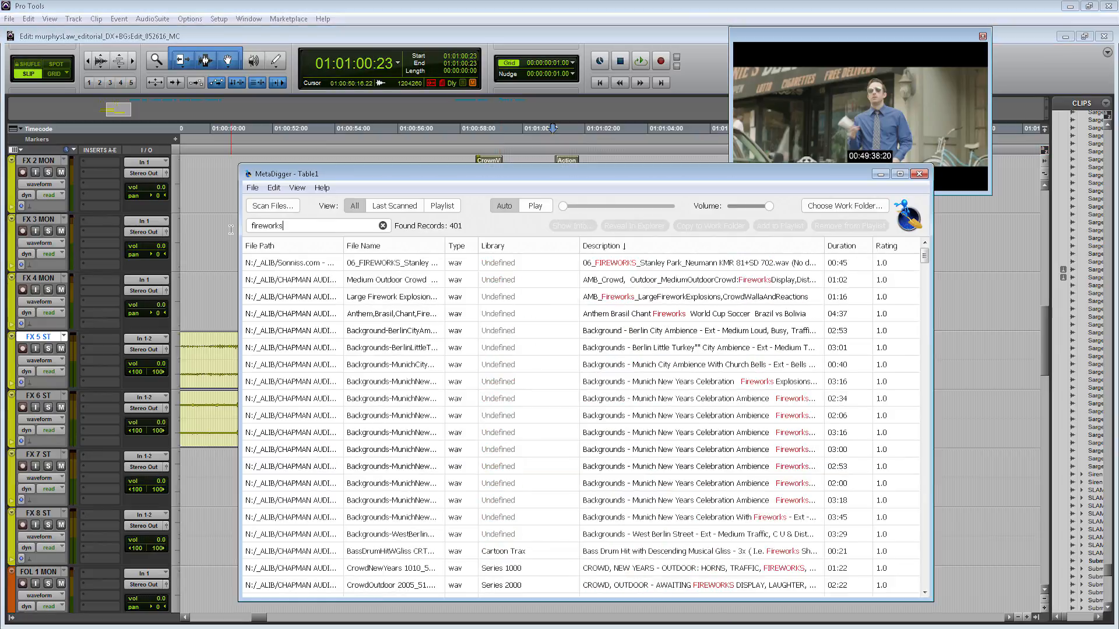
# Step: Audition the Munich New Years Celebration recordings and reveal the 03:16 Fireworks Explosions file in Explorer
pyautogui.click(710, 399)
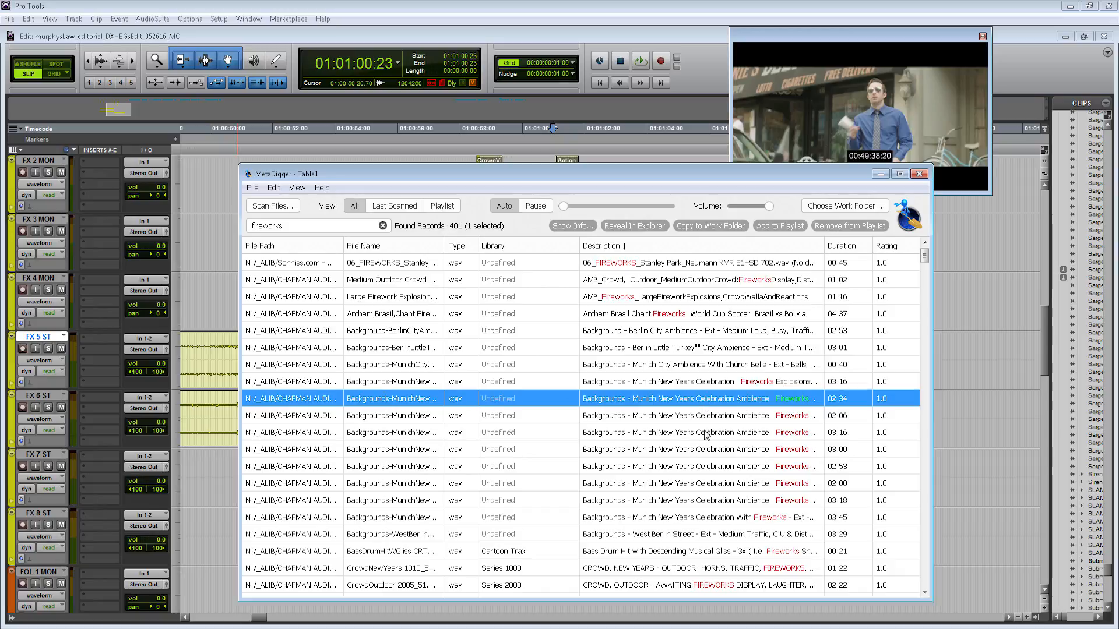
pyautogui.click(706, 432)
pyautogui.click(682, 382)
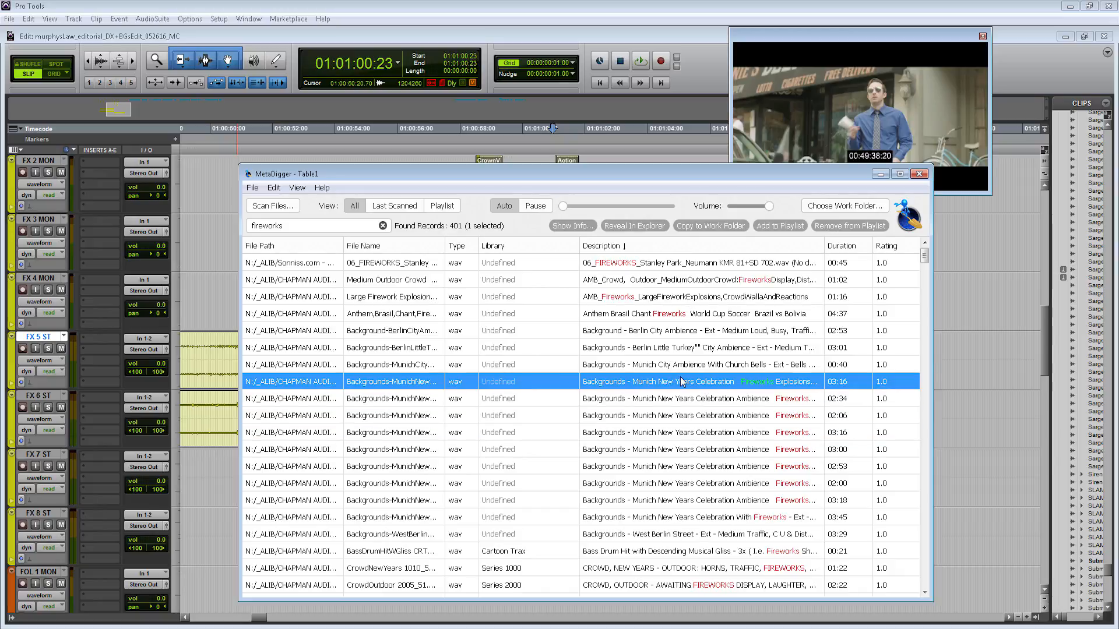
pyautogui.press('space')
pyautogui.press('space')
pyautogui.rightClick(629, 383)
pyautogui.click(685, 403)
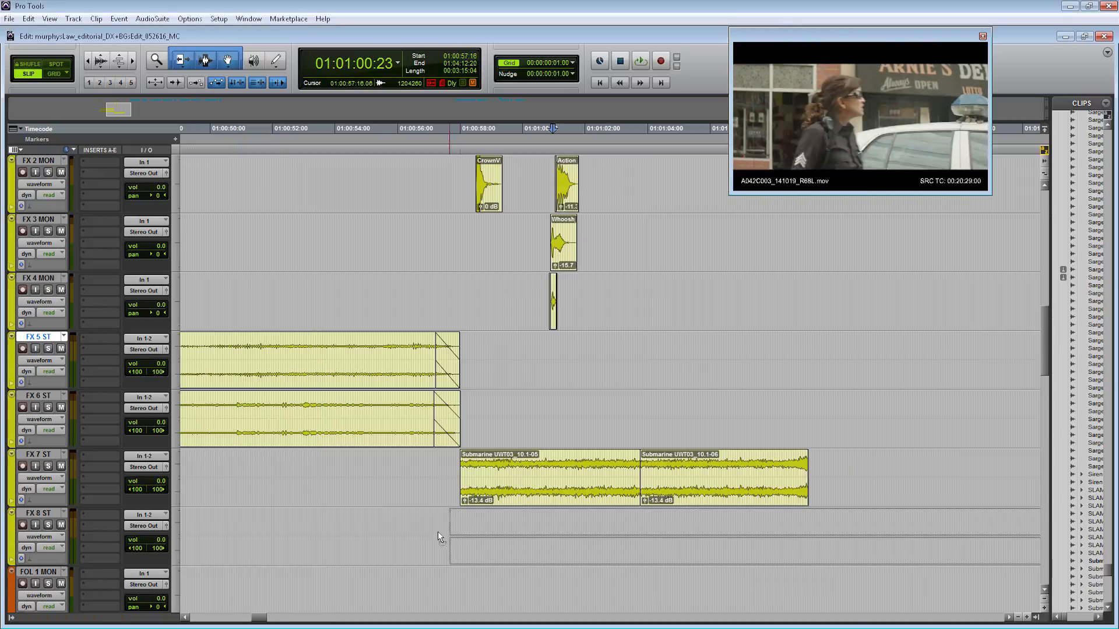
# Step: Place the Backgrounds-MunichNewYear sound on FX 8 ST near 01:00:58:00, split it at 01:01:09:06 and delete the remainder
pyautogui.moveTo(440, 531); pyautogui.dragTo(718, 531)
pyautogui.moveTo(844, 550); pyautogui.dragTo(592, 555)
pyautogui.click(812, 525)
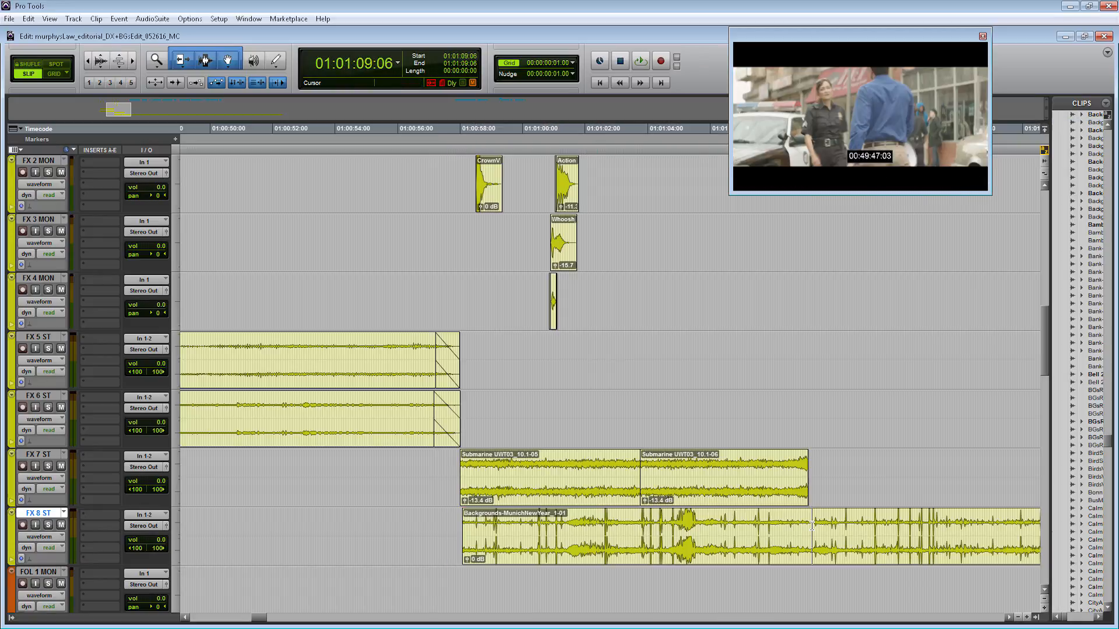
pyautogui.press('b')
pyautogui.click(868, 558)
pyautogui.press('Delete')
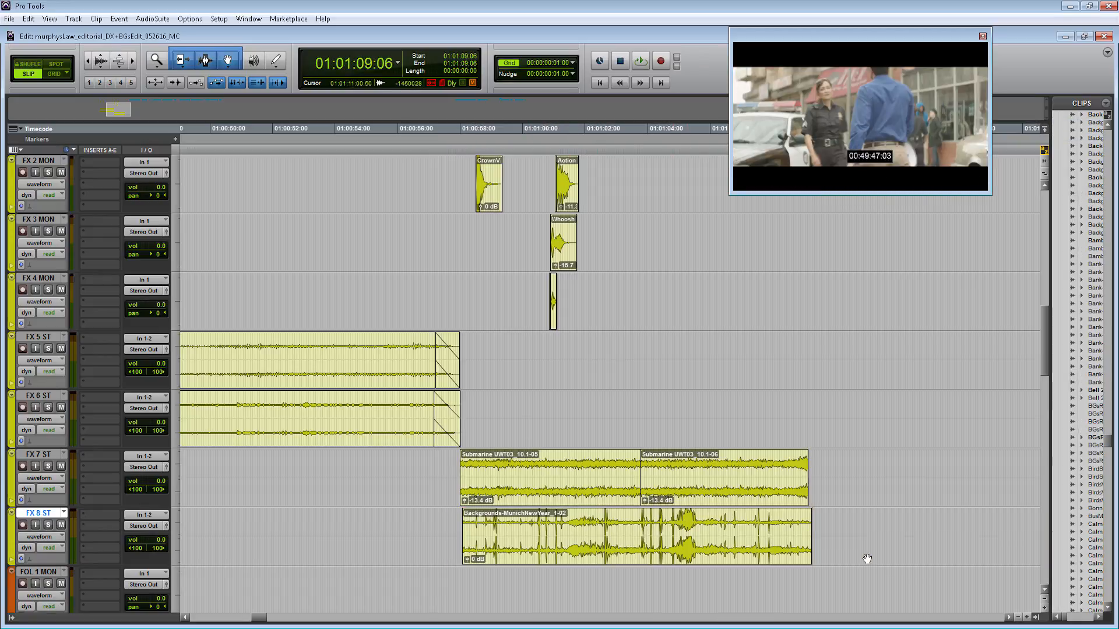
# Step: Play the fireworks with the submarine layer from 01:00:57:03 and lower the fireworks clip gain to -5.0 dB
pyautogui.click(432, 297)
pyautogui.press('space')
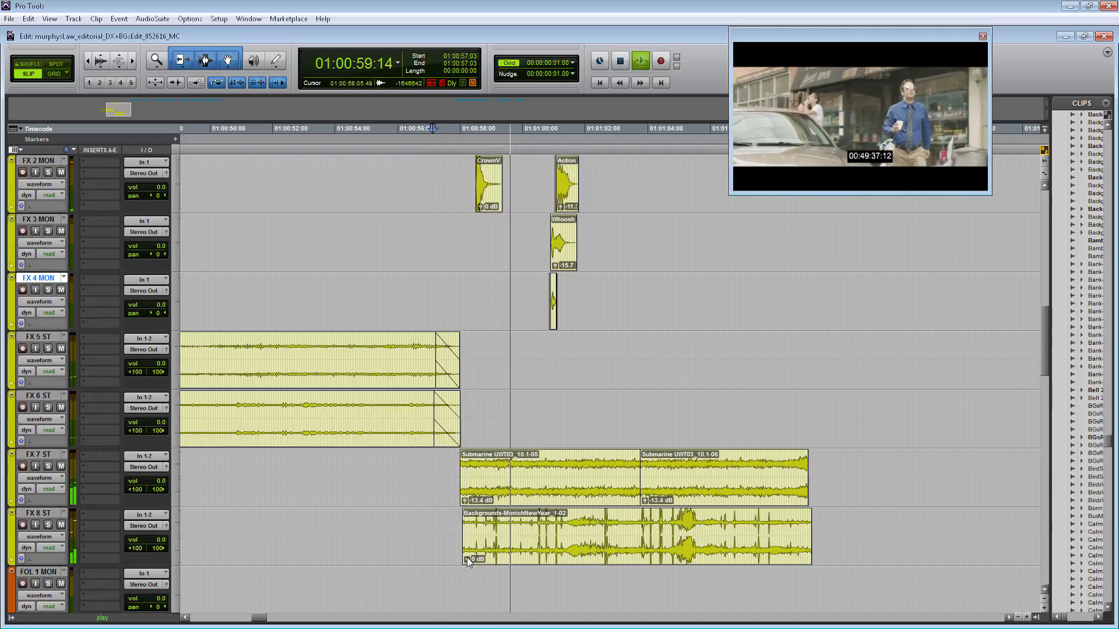
pyautogui.moveTo(467, 557); pyautogui.dragTo(467, 562)
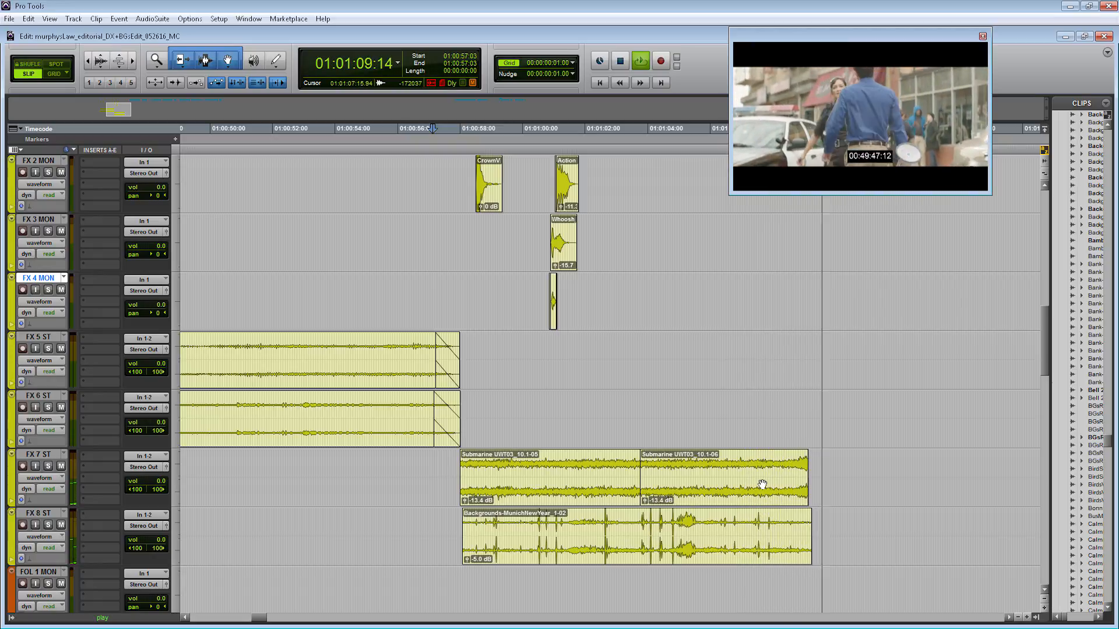
pyautogui.press('space')
# Step: Shift the second submarine clip later, extend its start back to the first clip, play past 01:01:09:08 and trim its end to about 01:01:11
pyautogui.moveTo(785, 492); pyautogui.dragTo(856, 490)
pyautogui.moveTo(715, 484); pyautogui.dragTo(640, 483)
pyautogui.click(814, 465)
pyautogui.press('space')
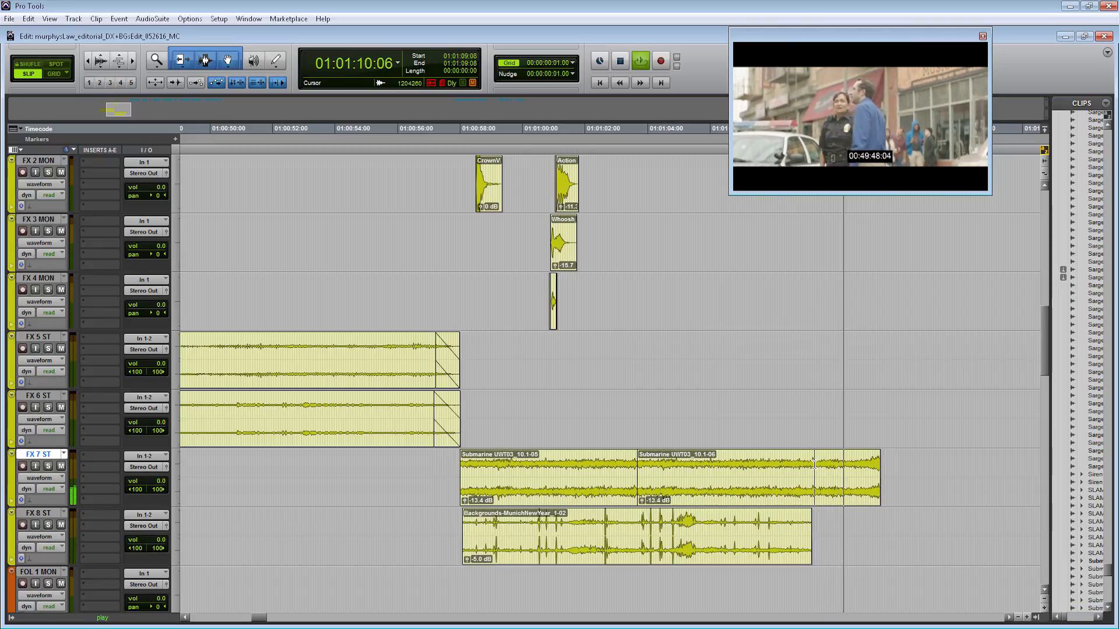
pyautogui.press('space')
pyautogui.moveTo(871, 460); pyautogui.dragTo(862, 458)
# Step: Copy the Bell 206 helicopter and AccidentScene clips from FX 5 ST and FX 6 ST and paste them on the same tracks at 01:01:10:07
pyautogui.press('r')
pyautogui.press('r')
pyautogui.click(539, 436)
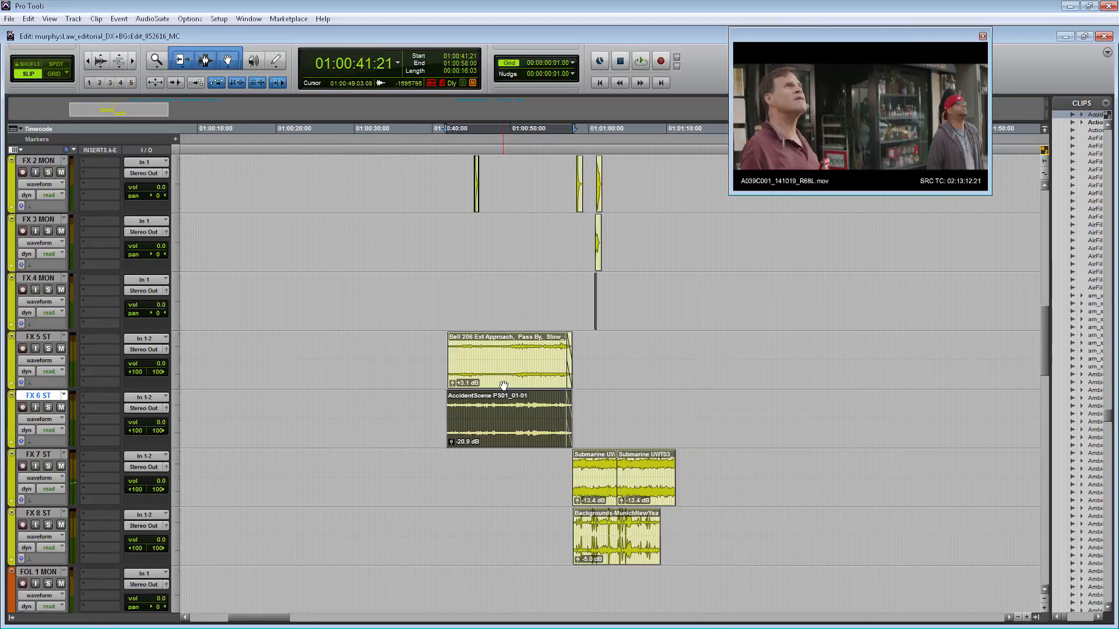
pyautogui.keyDown('shift'); pyautogui.click(503, 378); pyautogui.keyUp('shift')
pyautogui.hotkey('ctrl', 'c')
pyautogui.moveTo(669, 352); pyautogui.dragTo(869, 432)
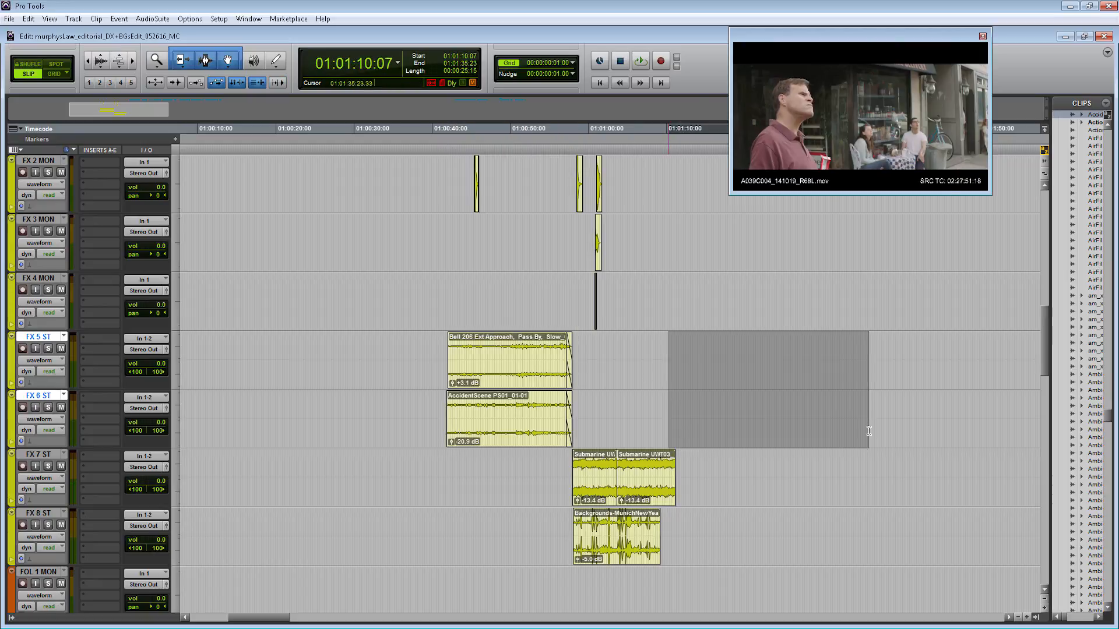
pyautogui.hotkey('ctrl', 'v')
# Step: Play the pasted clips and the transition from 01:01:09:11, and fade out the second submarine clip's end from 01:01:10:14 to 01:01:11:04
pyautogui.click(696, 352)
pyautogui.press('space')
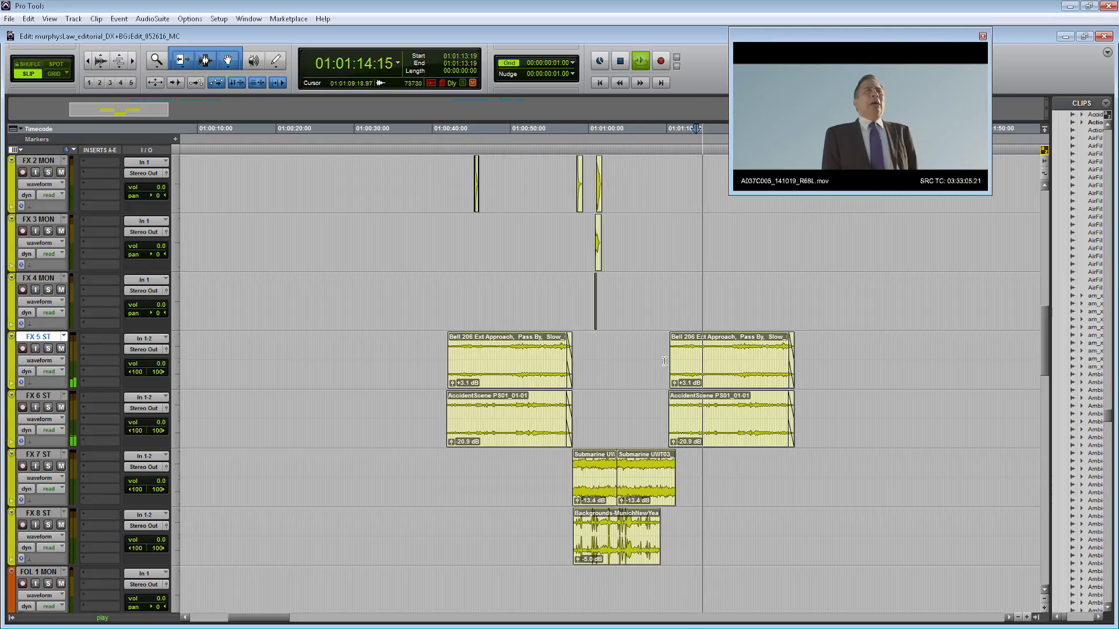
pyautogui.click(662, 282)
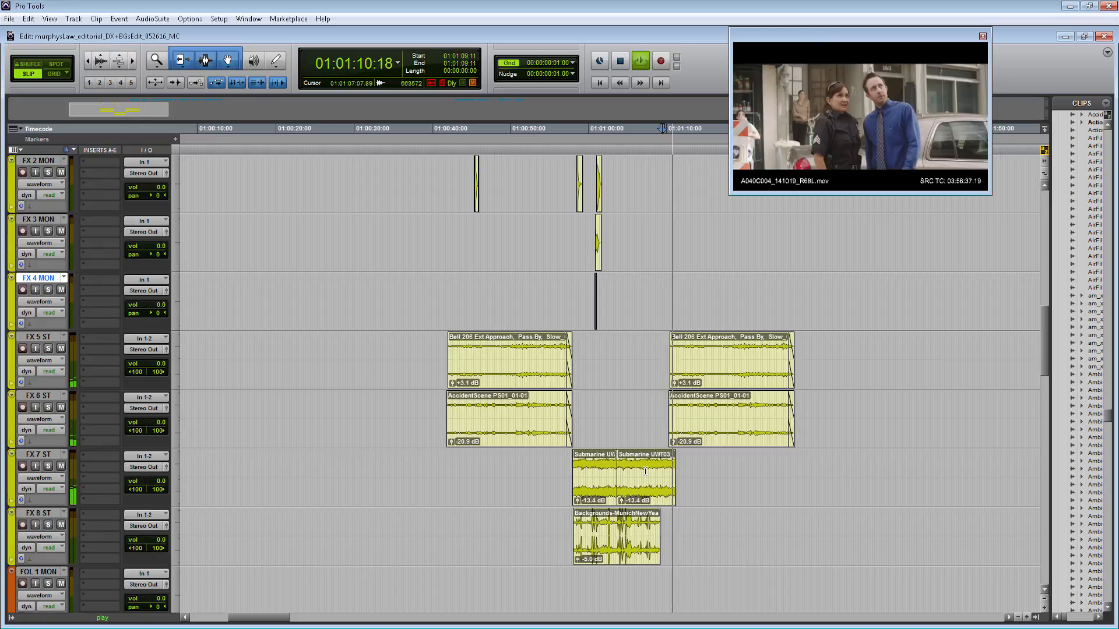
pyautogui.moveTo(671, 460); pyautogui.dragTo(677, 461)
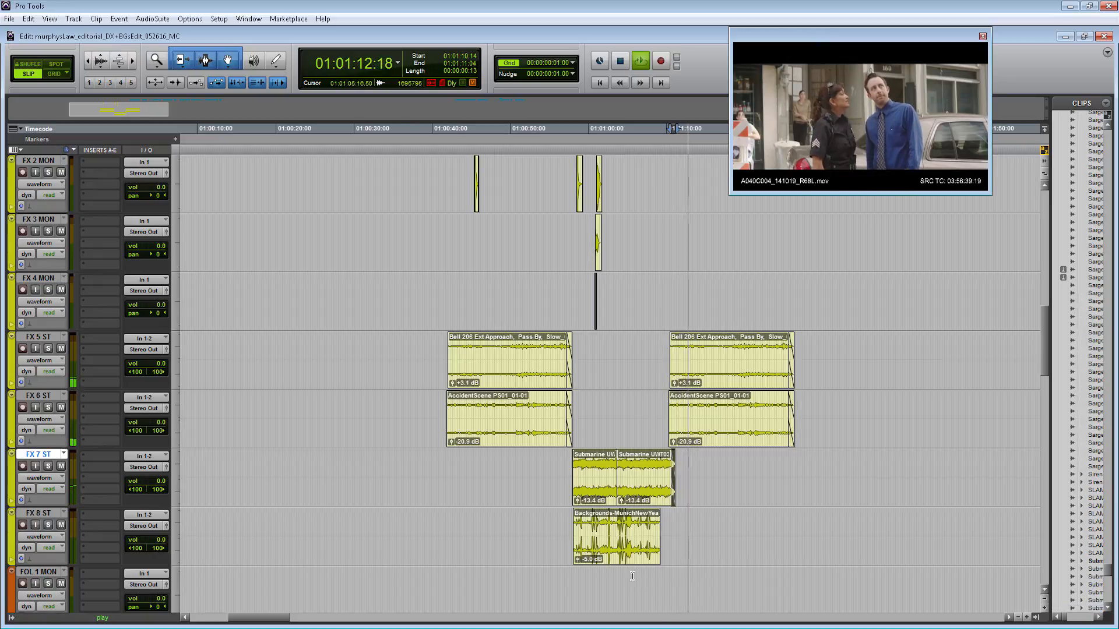
pyautogui.press('space')
pyautogui.click(583, 351)
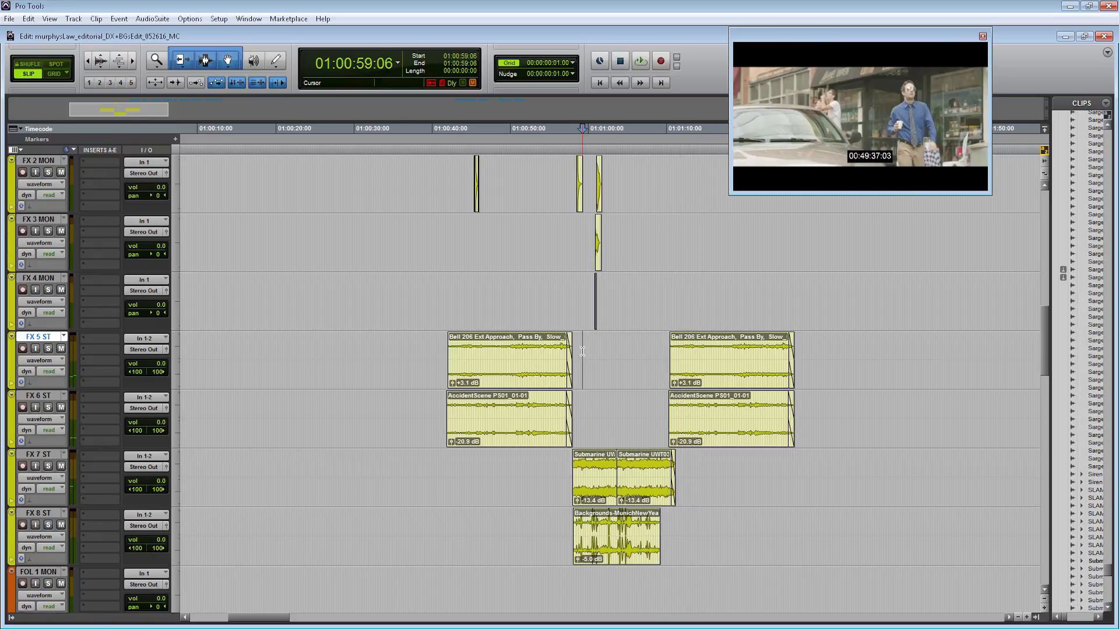
# Step: Review the clip layout of the complete session across the FX 1 MON to FX 8 ST tracks
pyautogui.scroll(1, 582, 410)
pyautogui.scroll(1, 582, 410)
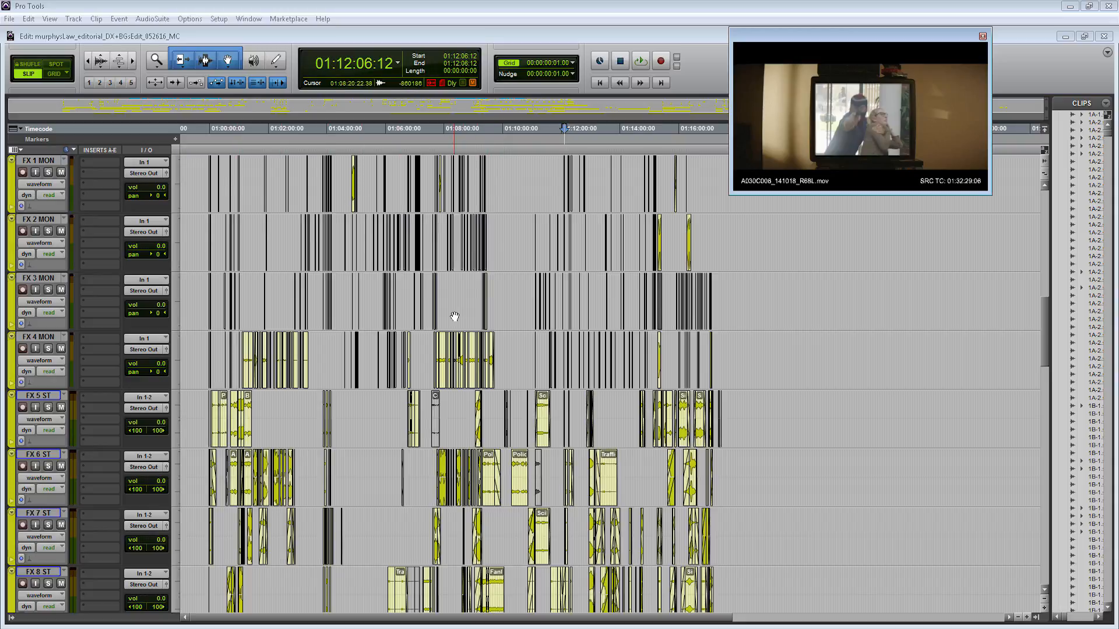
pyautogui.click(384, 440)
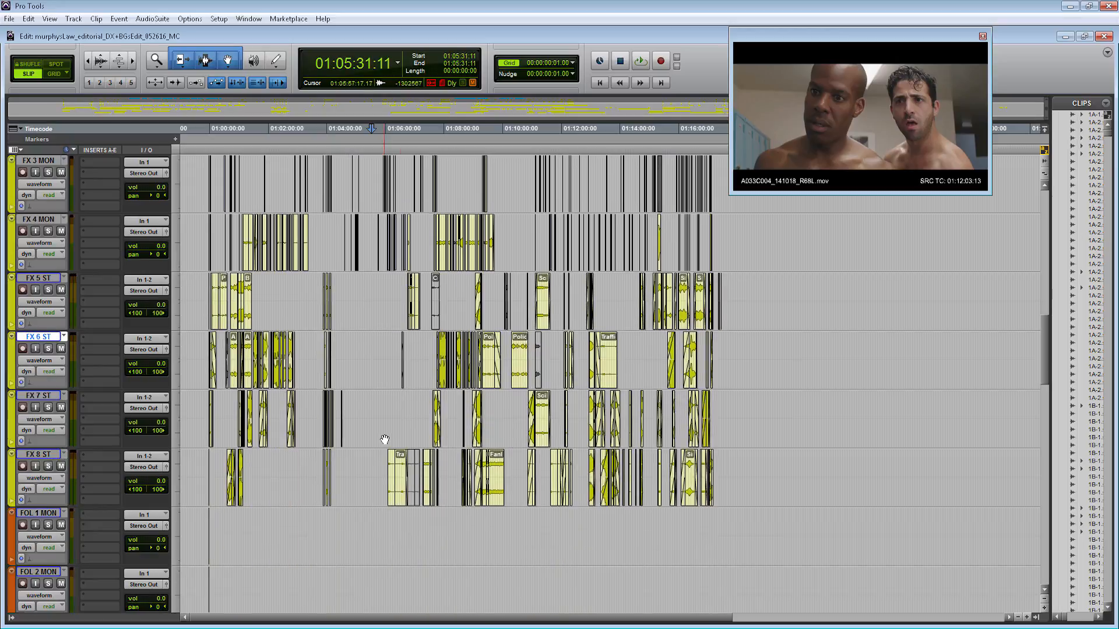
pyautogui.scroll(2, 475, 366)
pyautogui.scroll(-1, 462, 368)
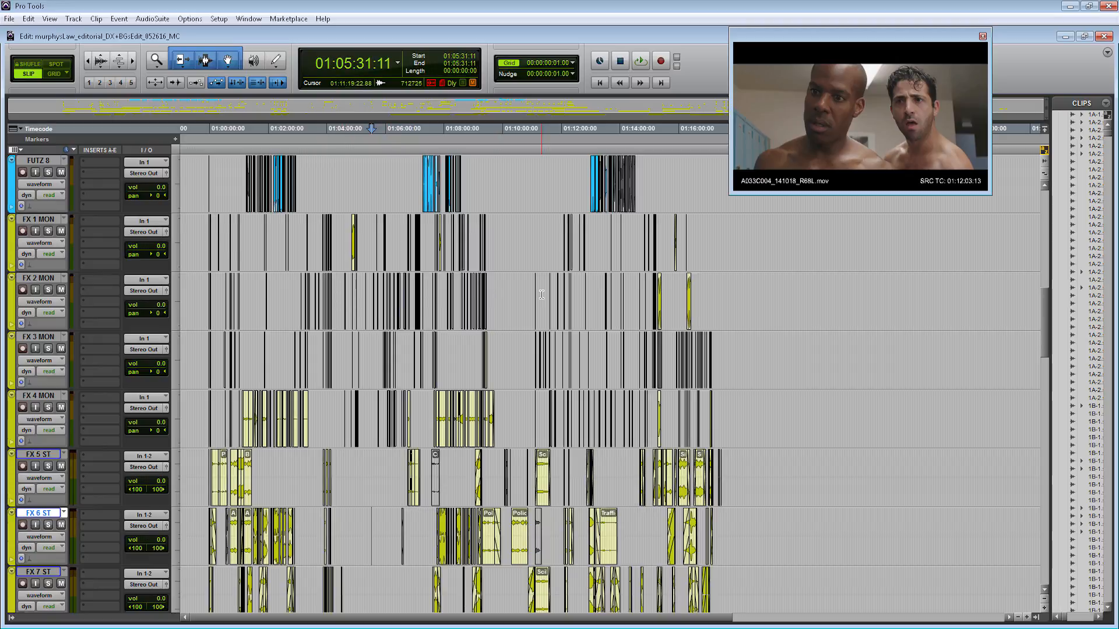
pyautogui.scroll(-1, 541, 294)
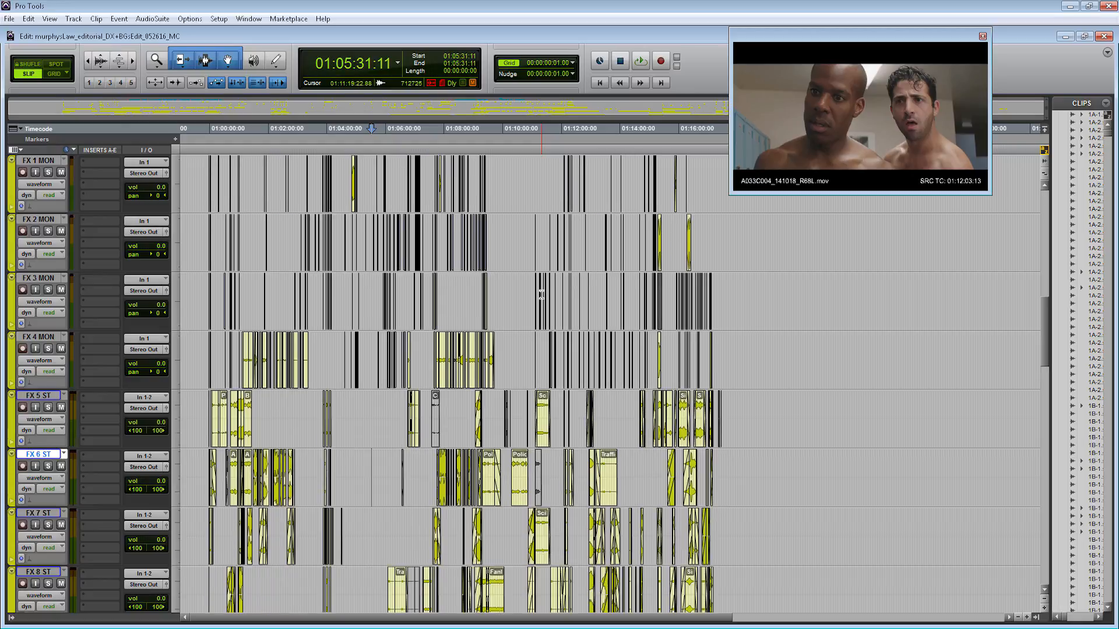